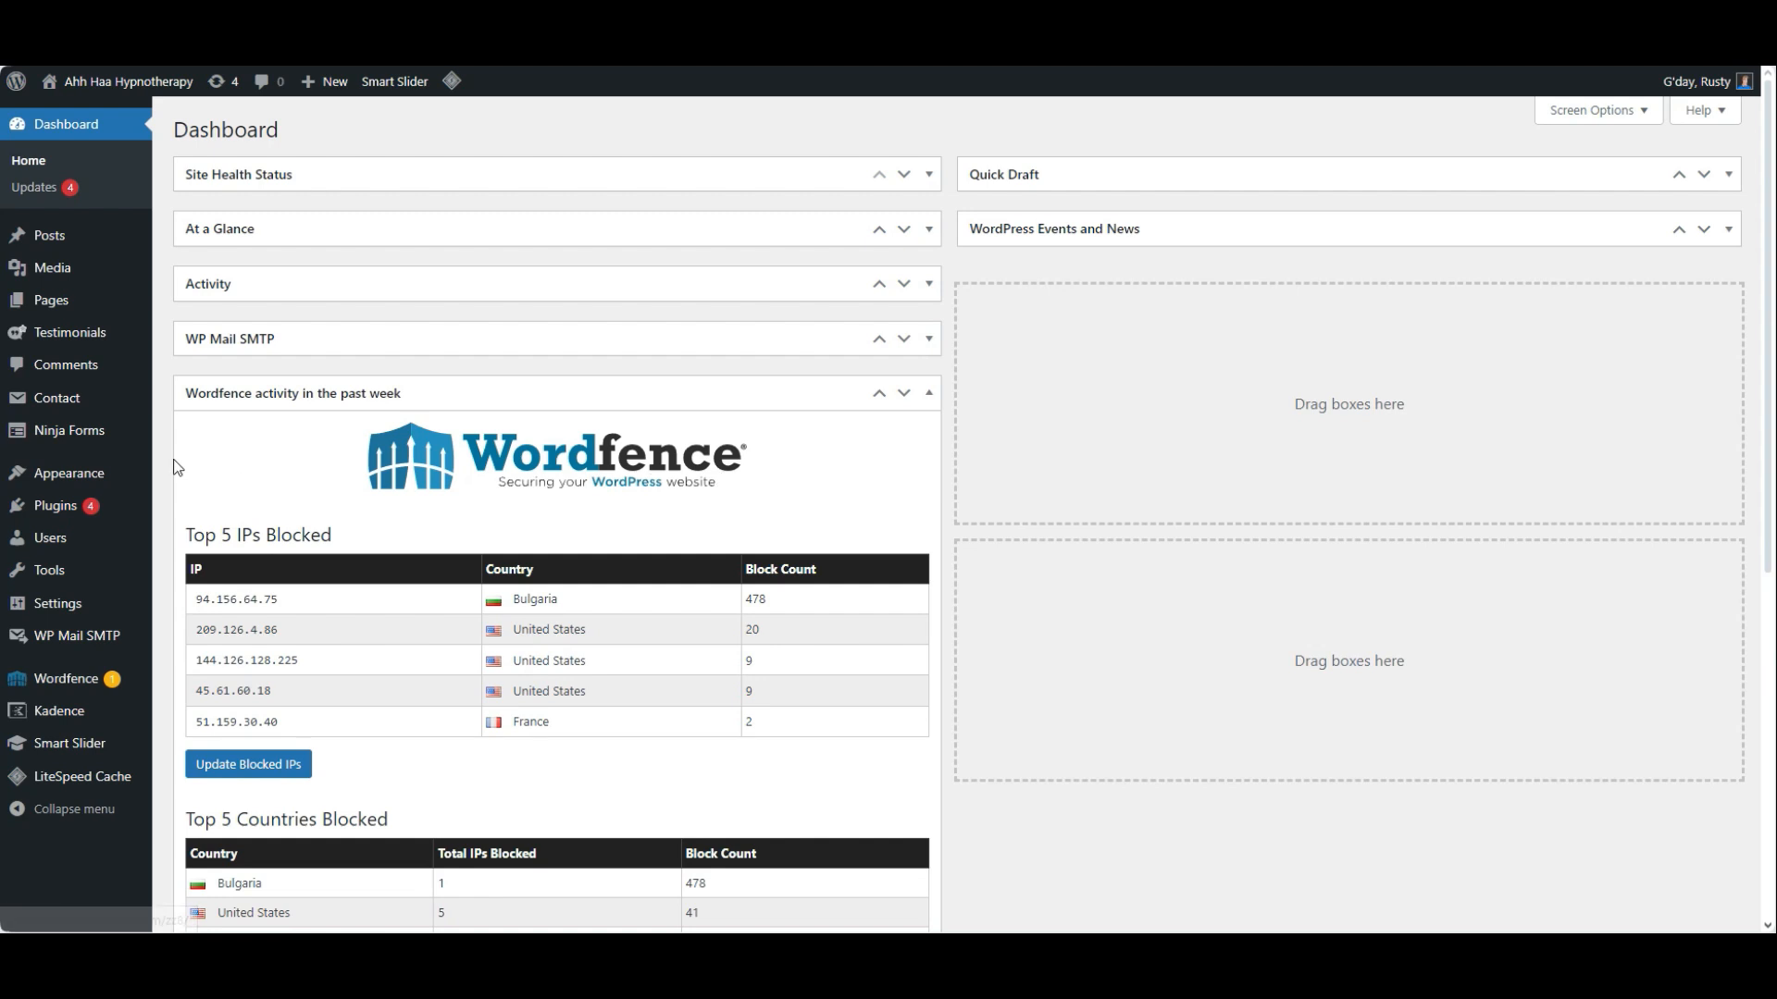
# Step: Open the Intake Form in Ninja Forms for editing and look through its fields
pyautogui.moveTo(123, 443)
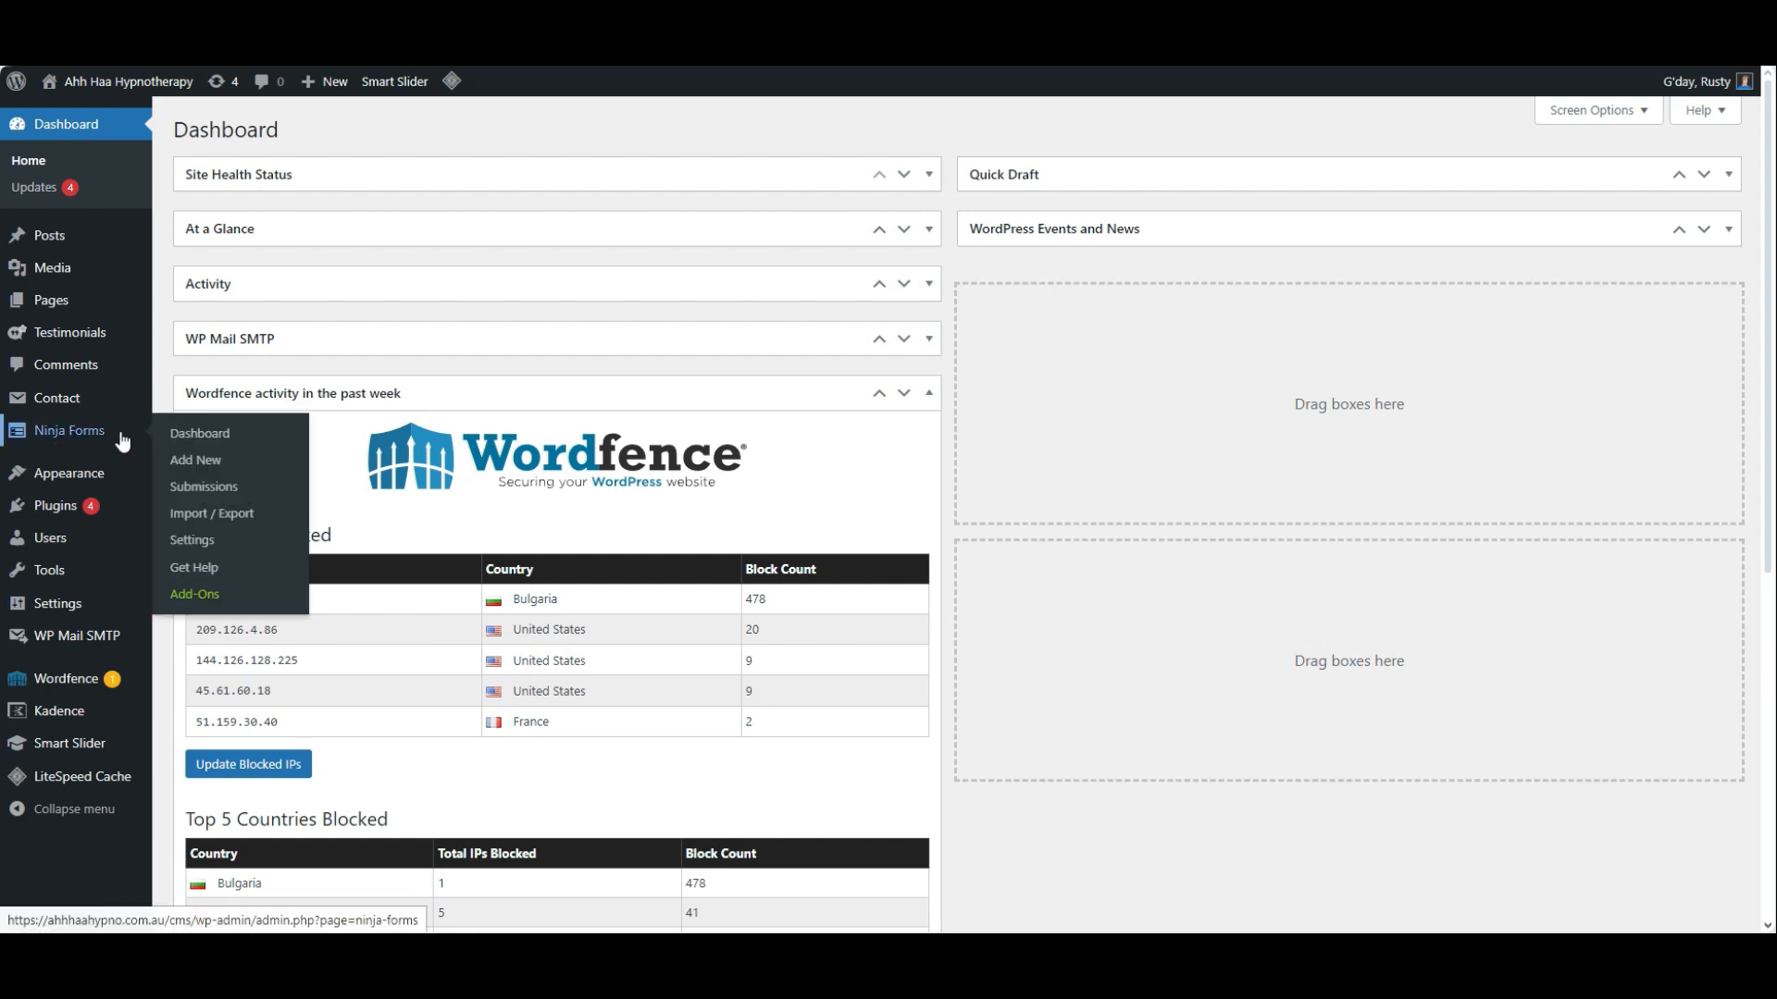
pyautogui.click(52, 433)
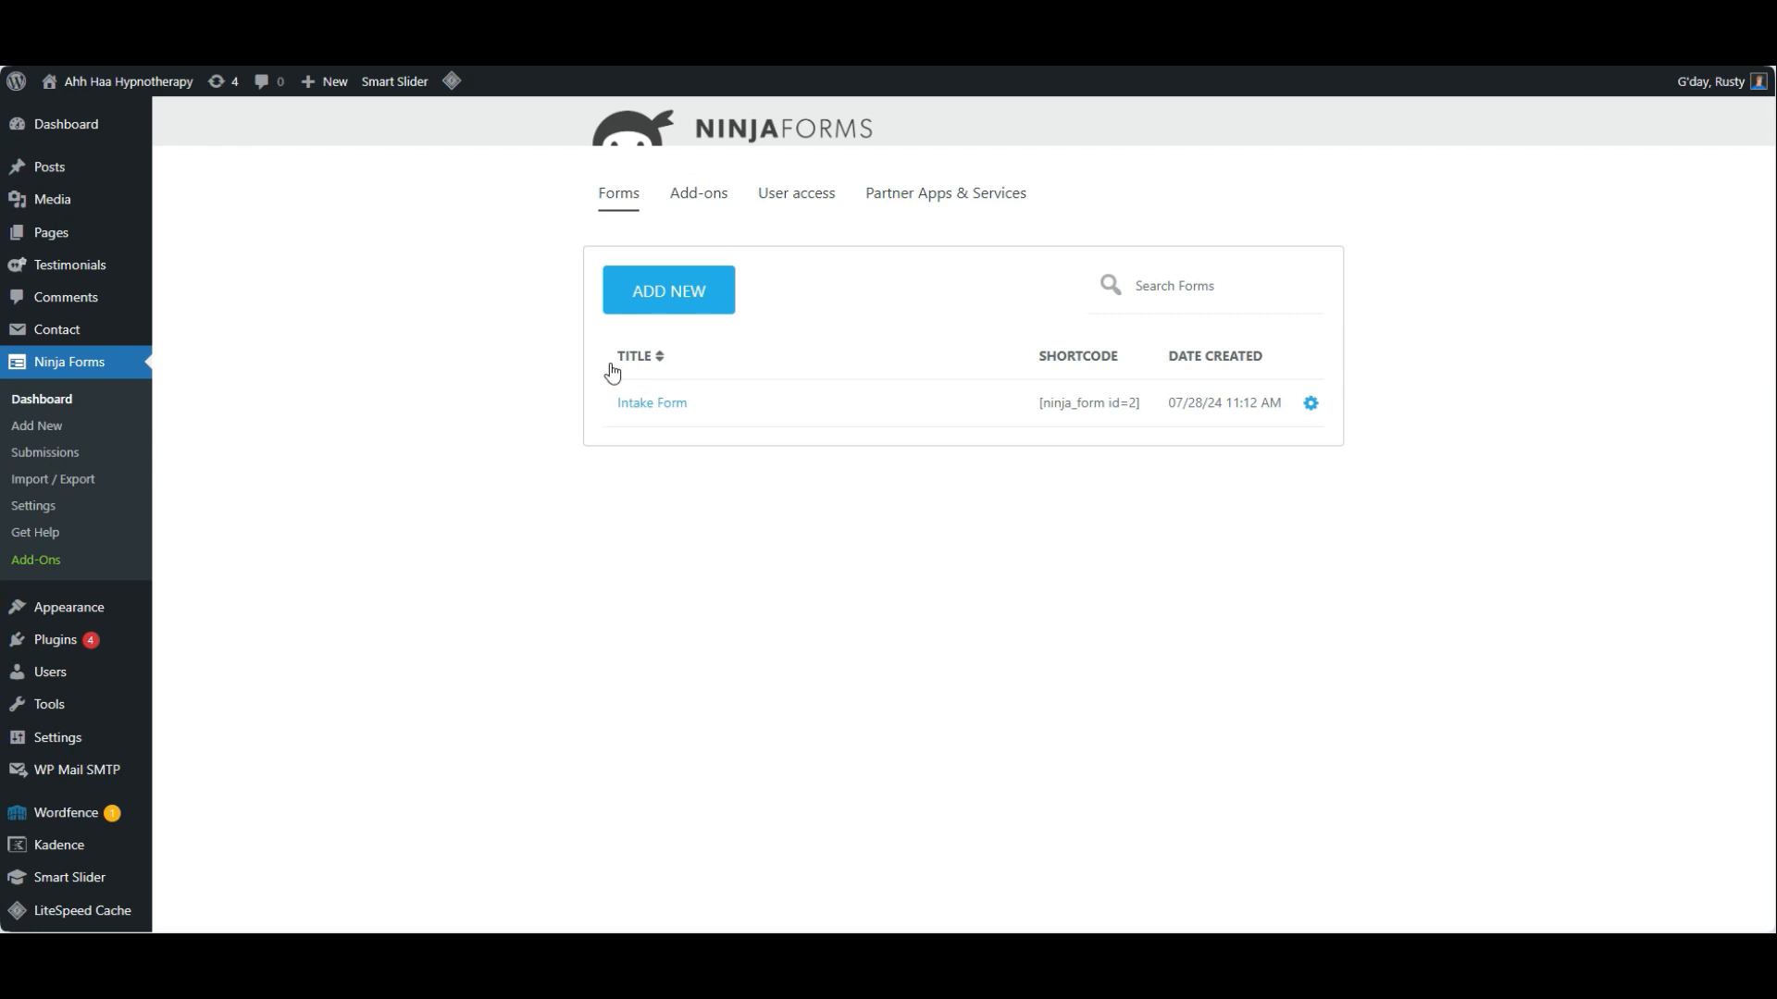
pyautogui.click(676, 404)
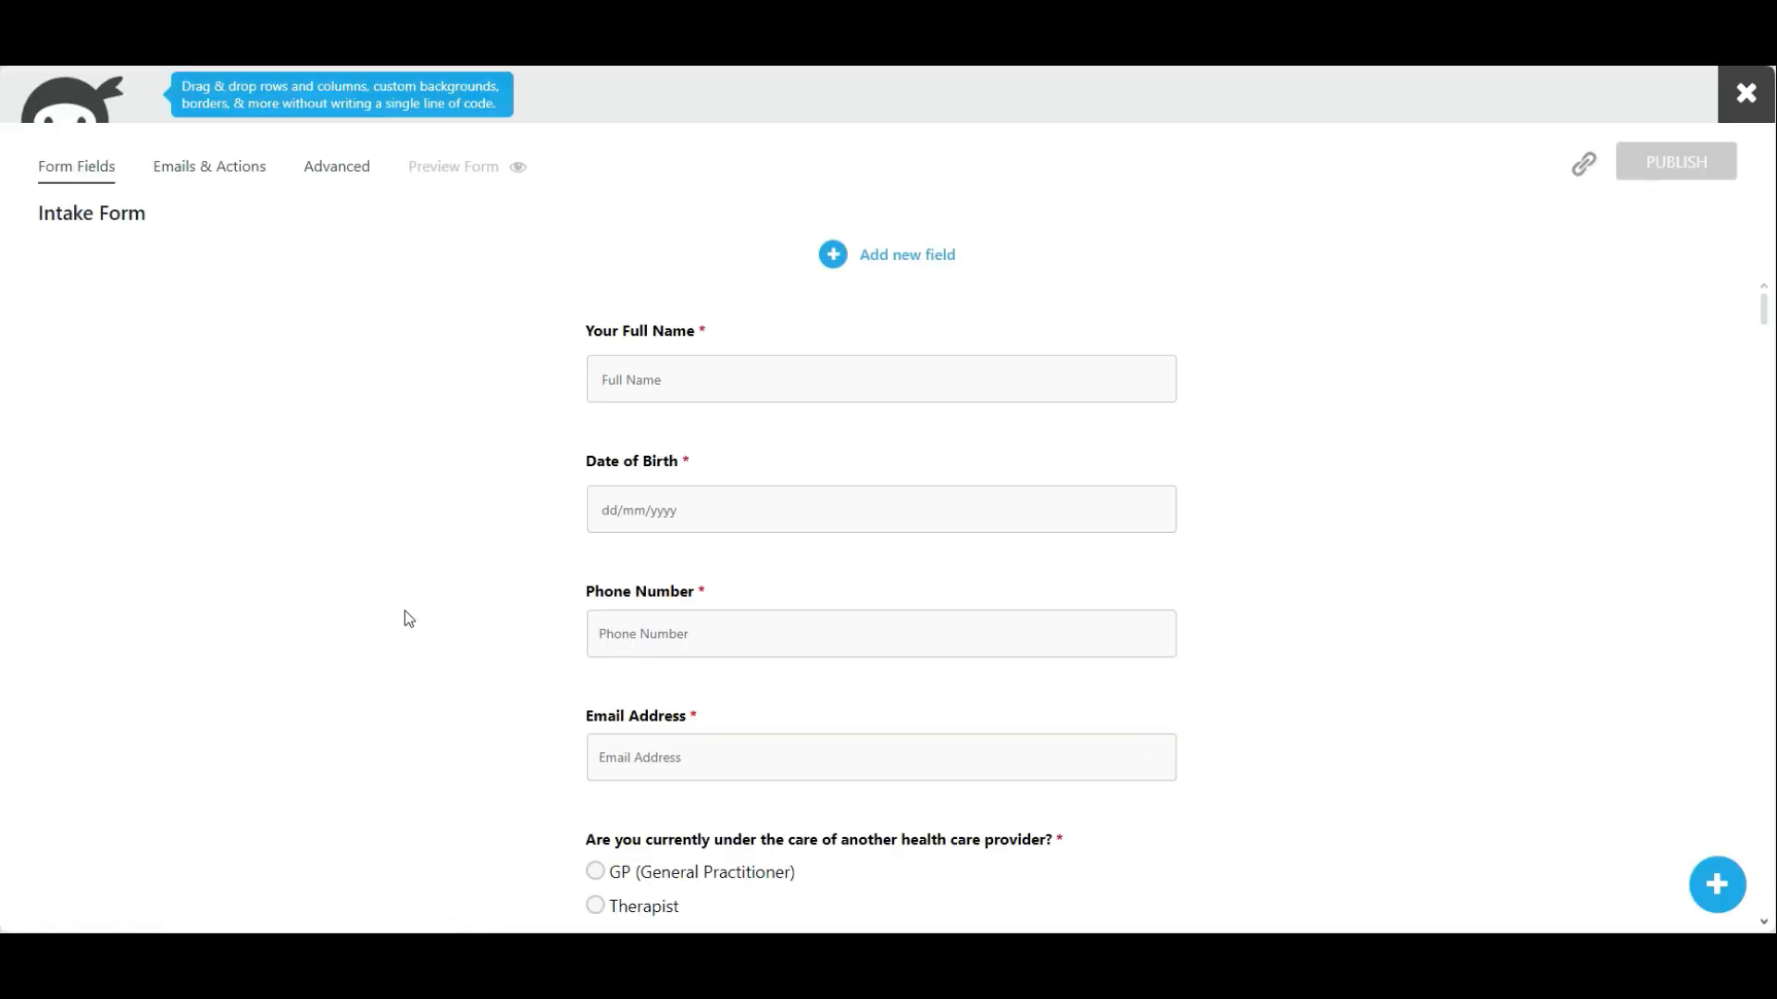
pyautogui.scroll(-12, 1296, 569)
pyautogui.scroll(-5, 1378, 657)
pyautogui.scroll(17, 1355, 648)
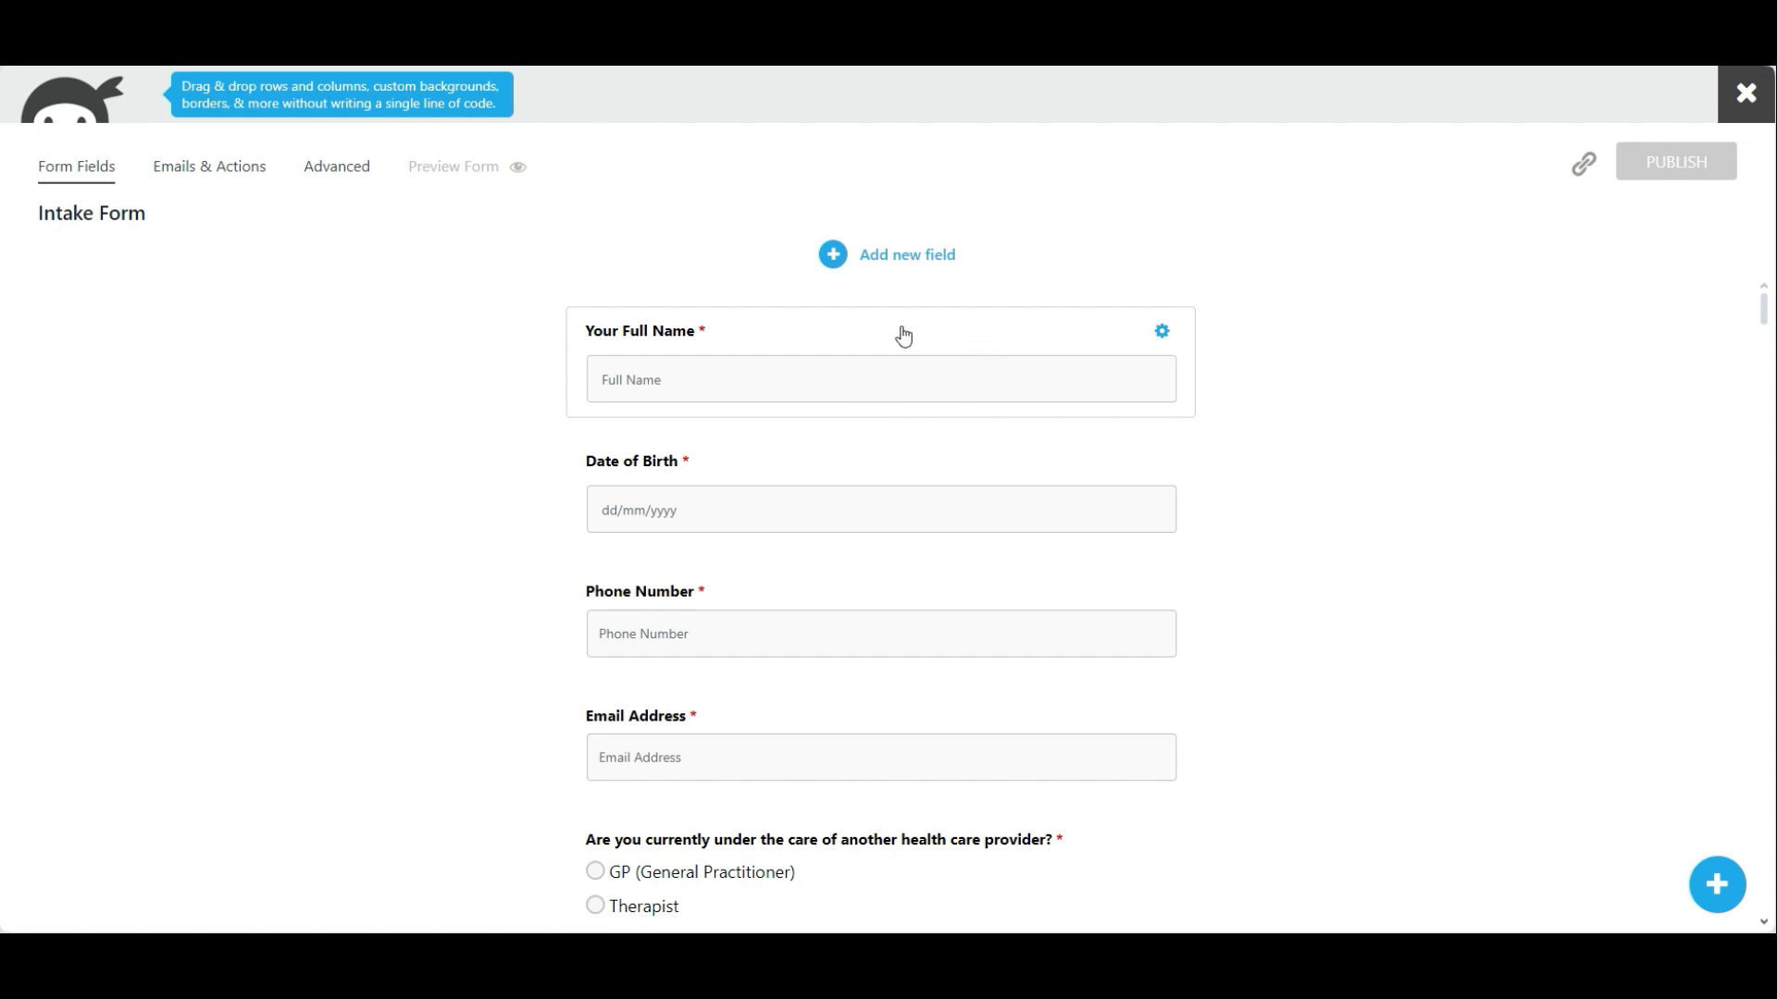
# Step: Change the label of the form's full name field to "First Name / Surname"
pyautogui.moveTo(1164, 335)
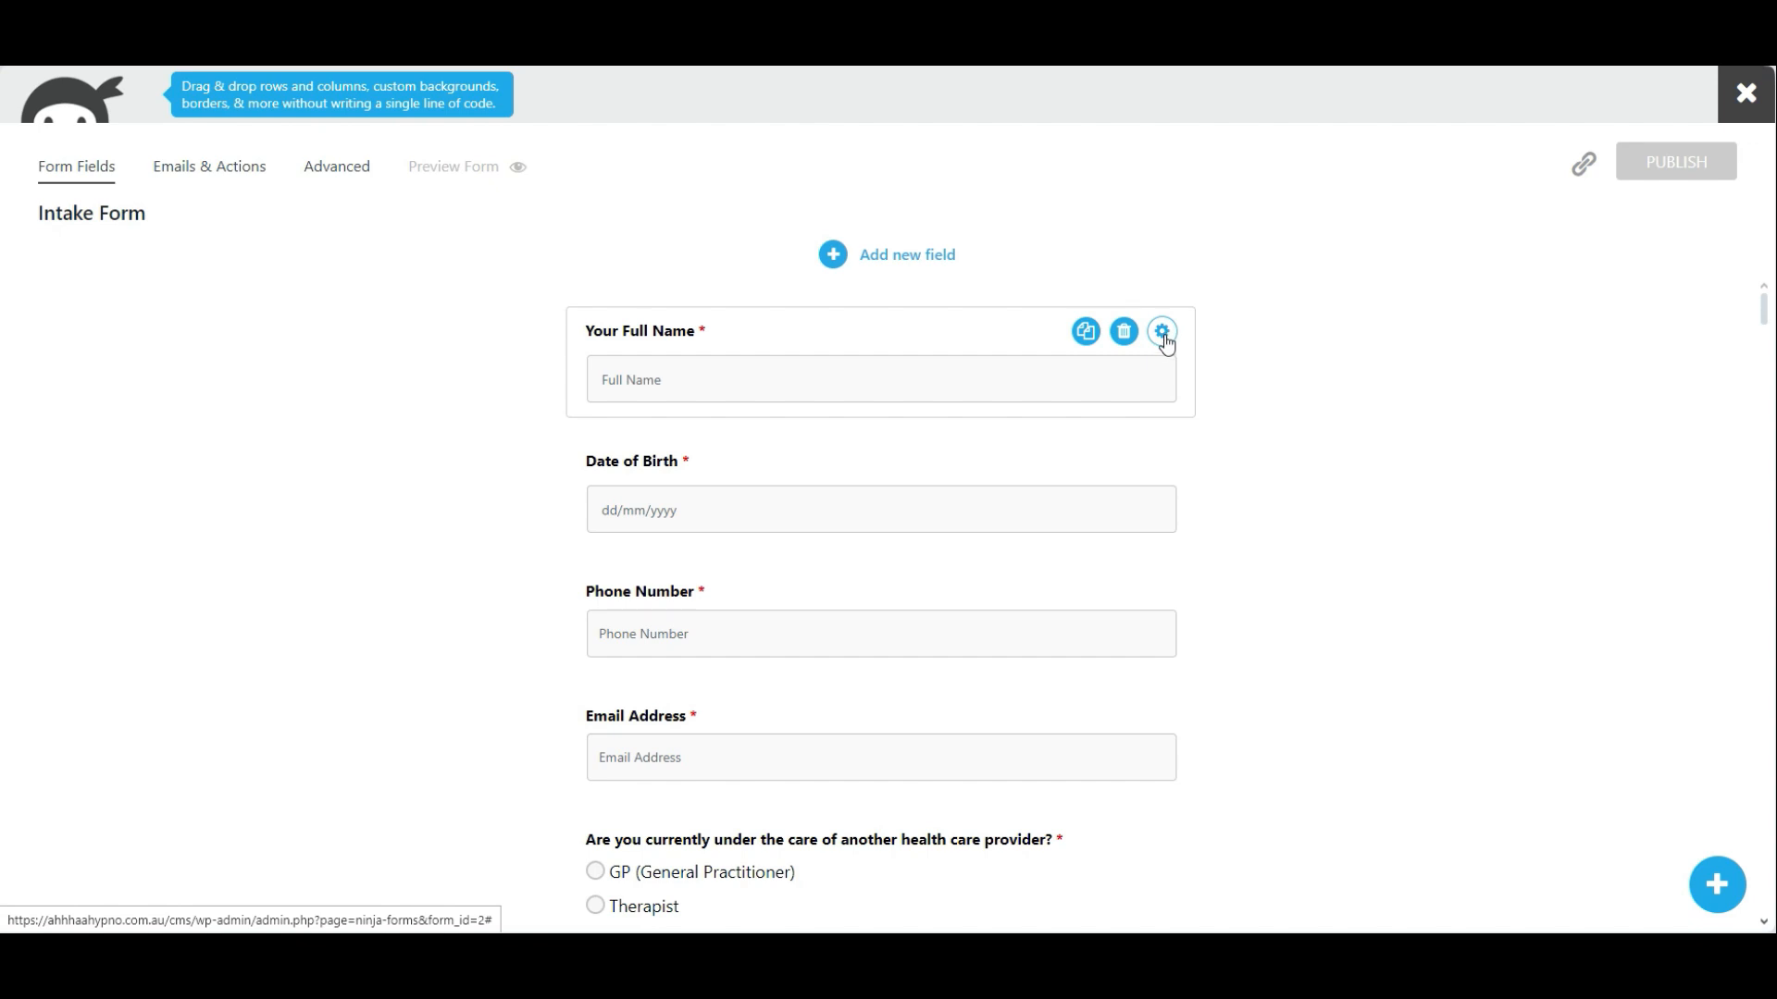
pyautogui.click(1164, 335)
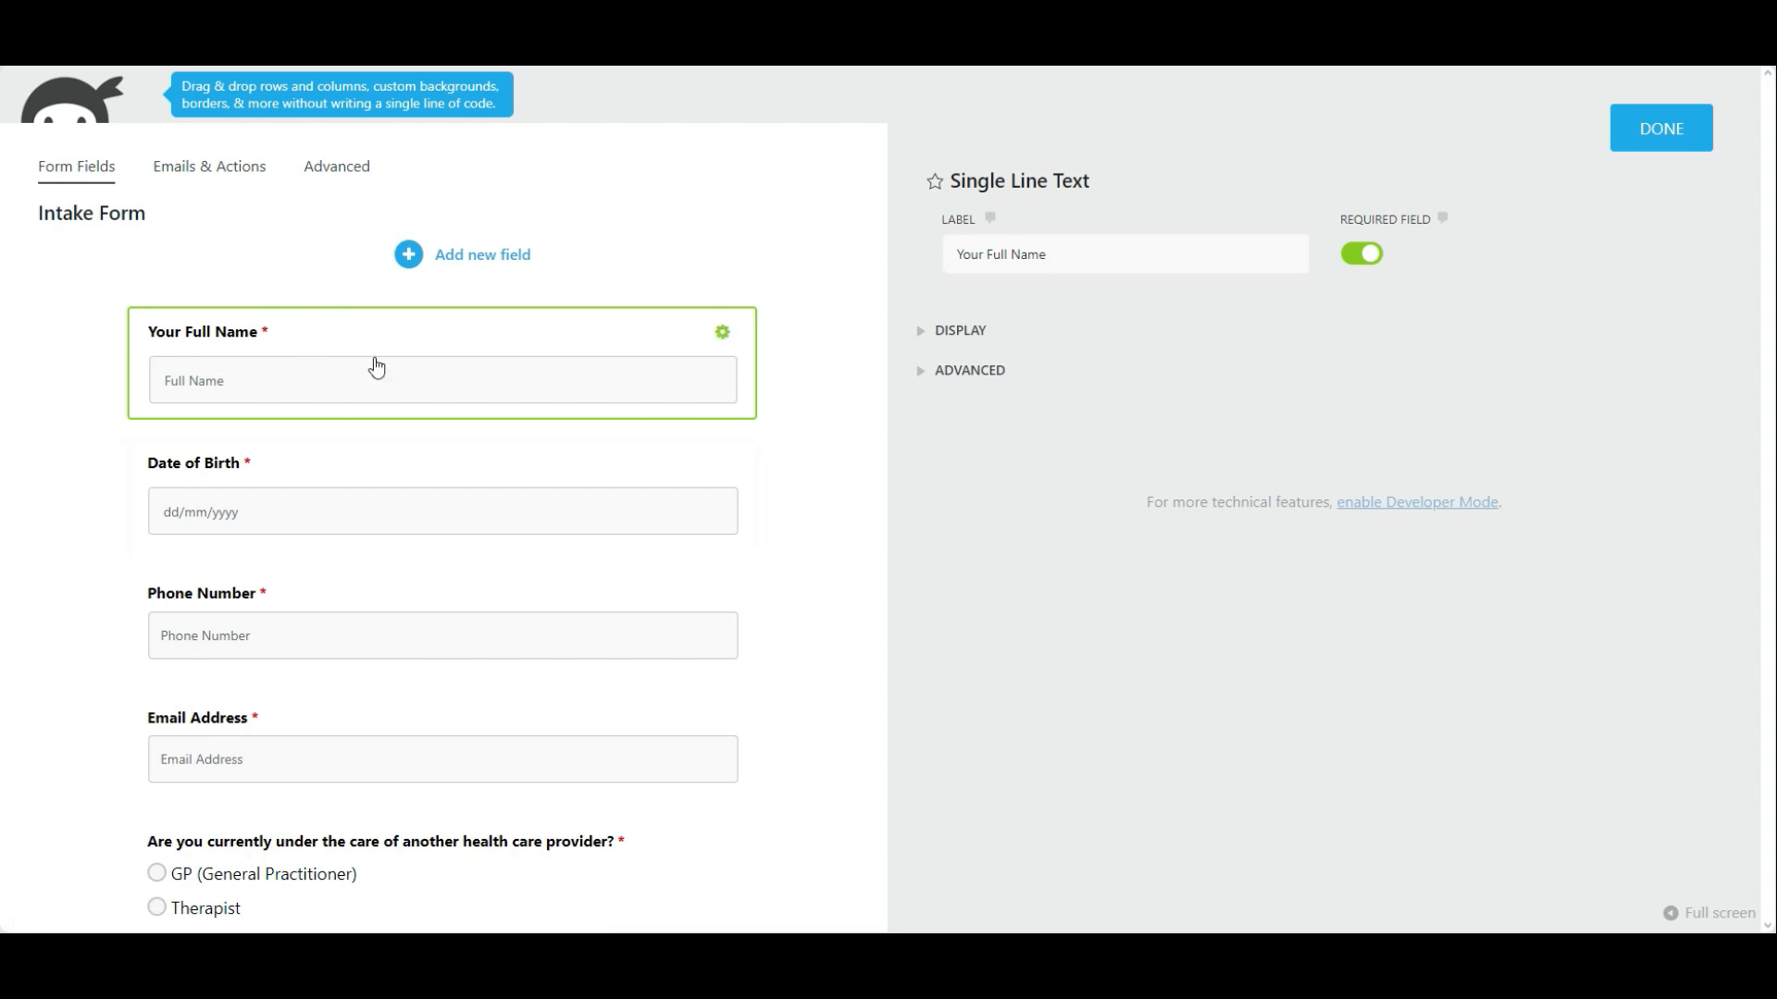
pyautogui.tripleClick(1064, 252)
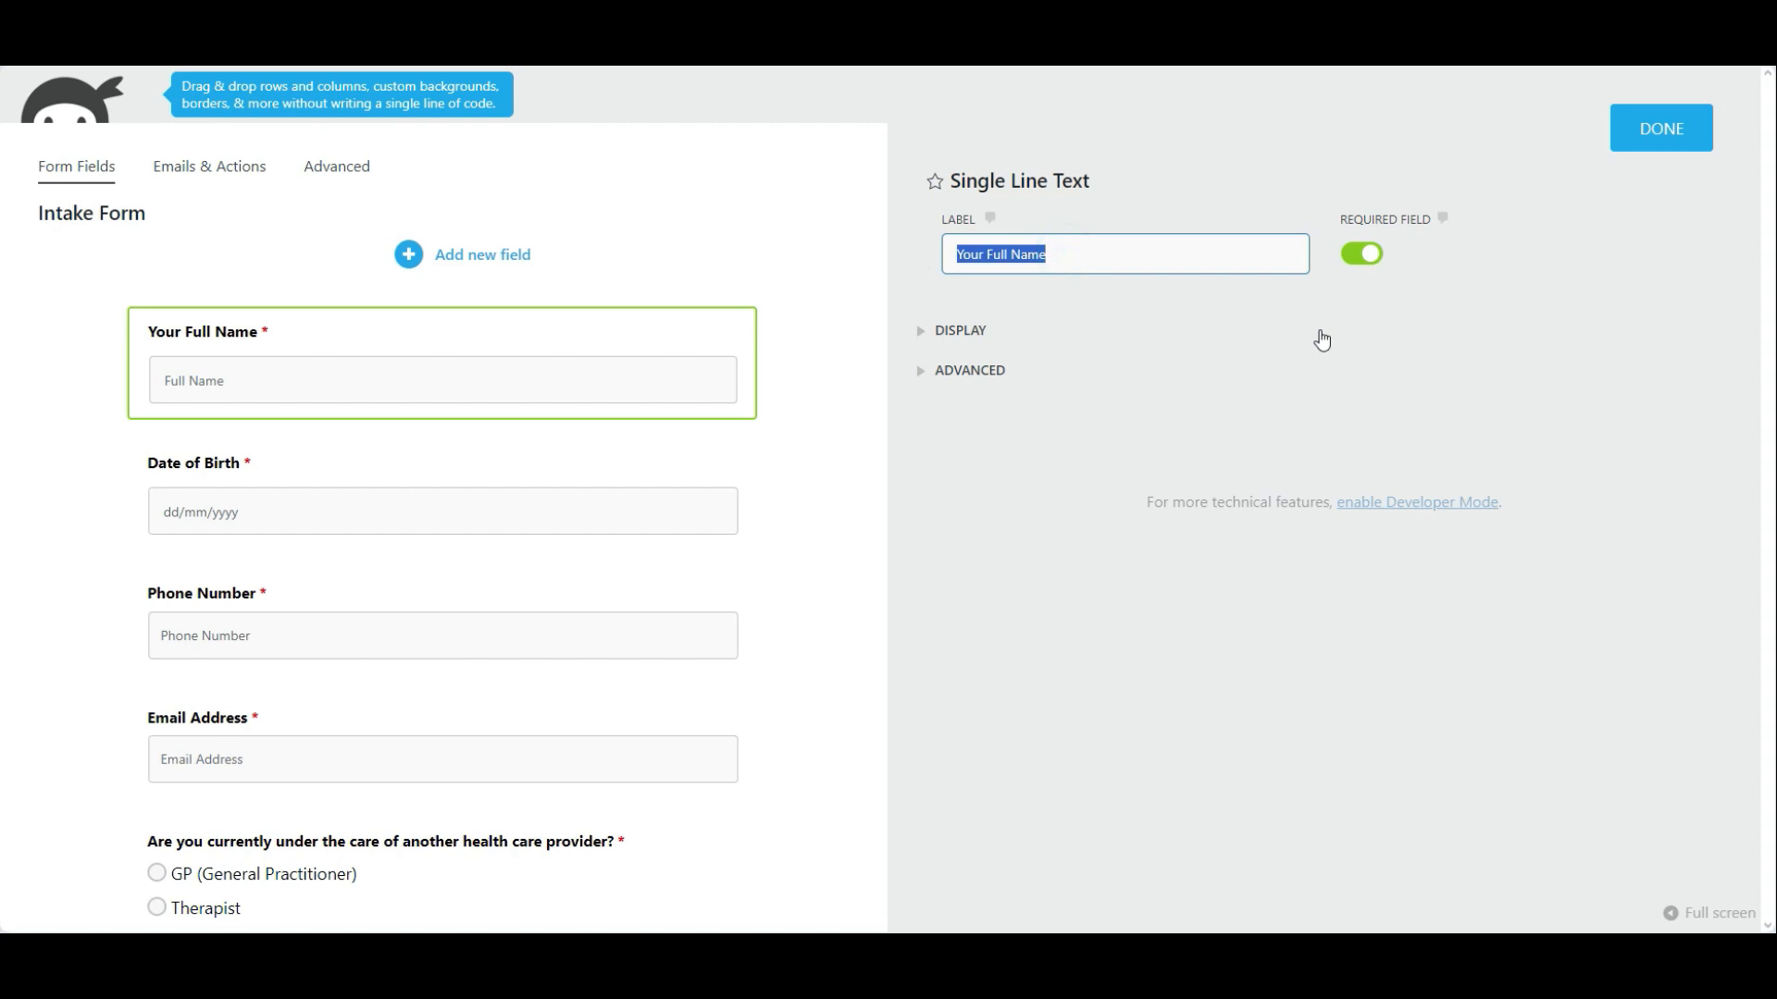
pyautogui.write('First Na')
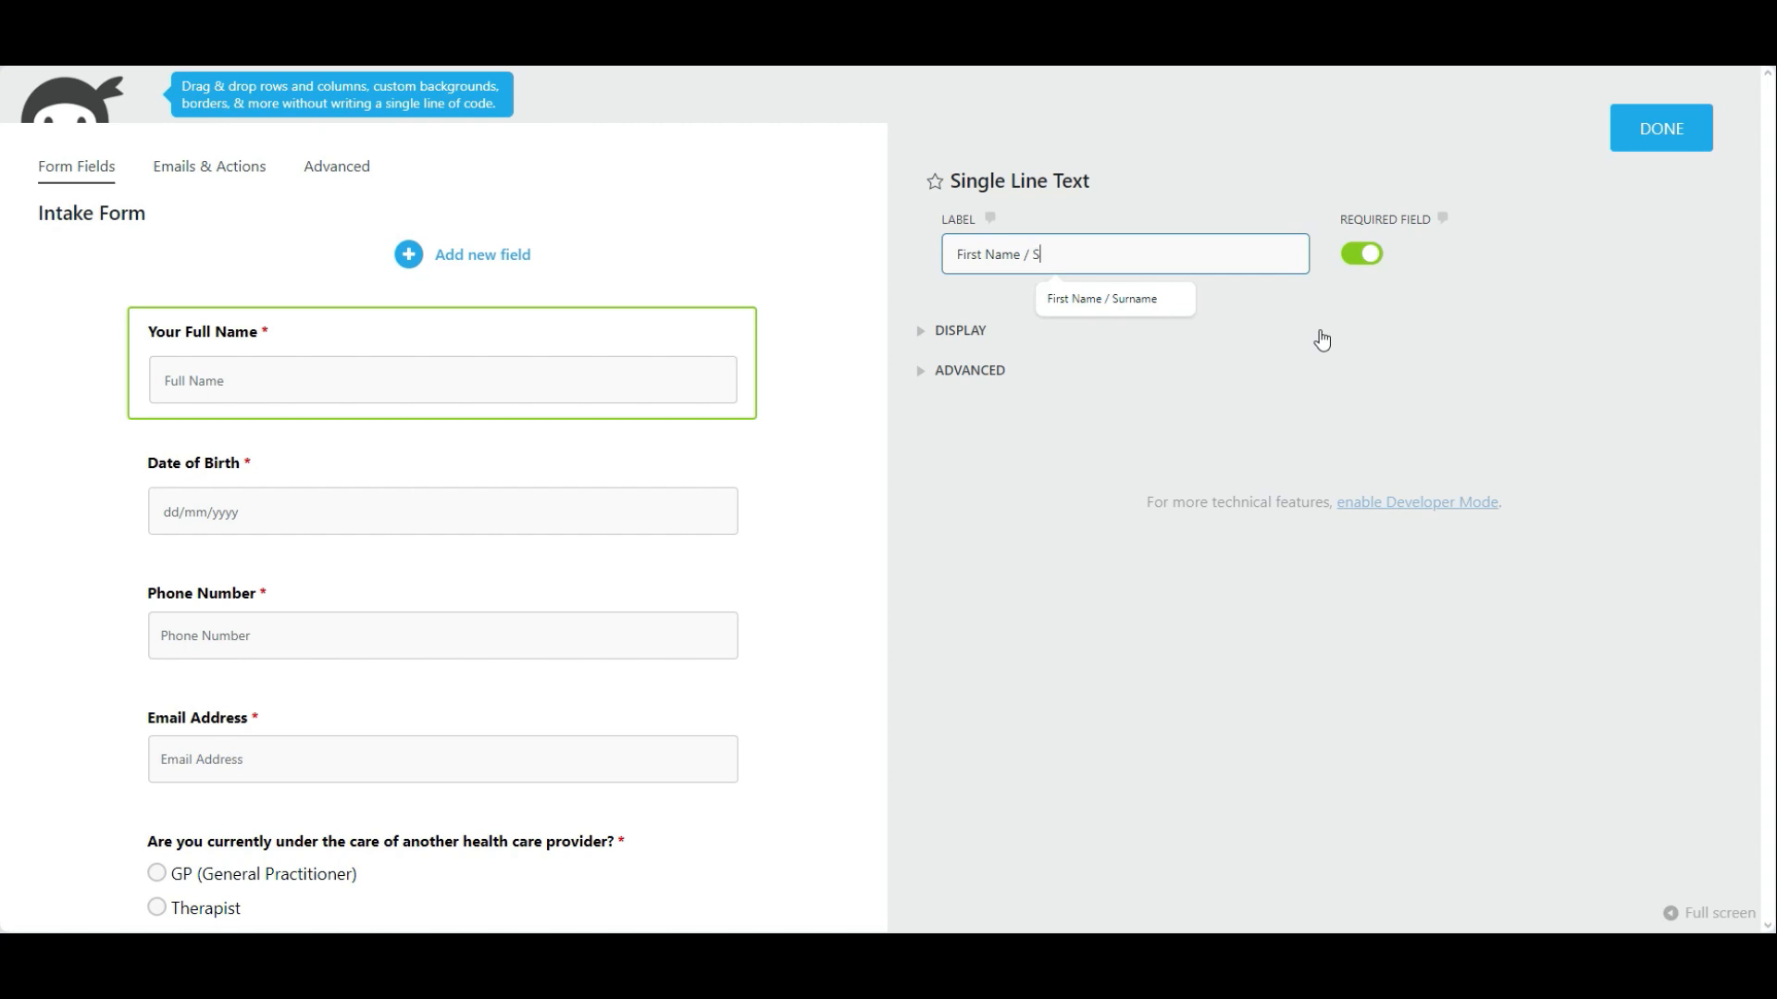
pyautogui.write('me')
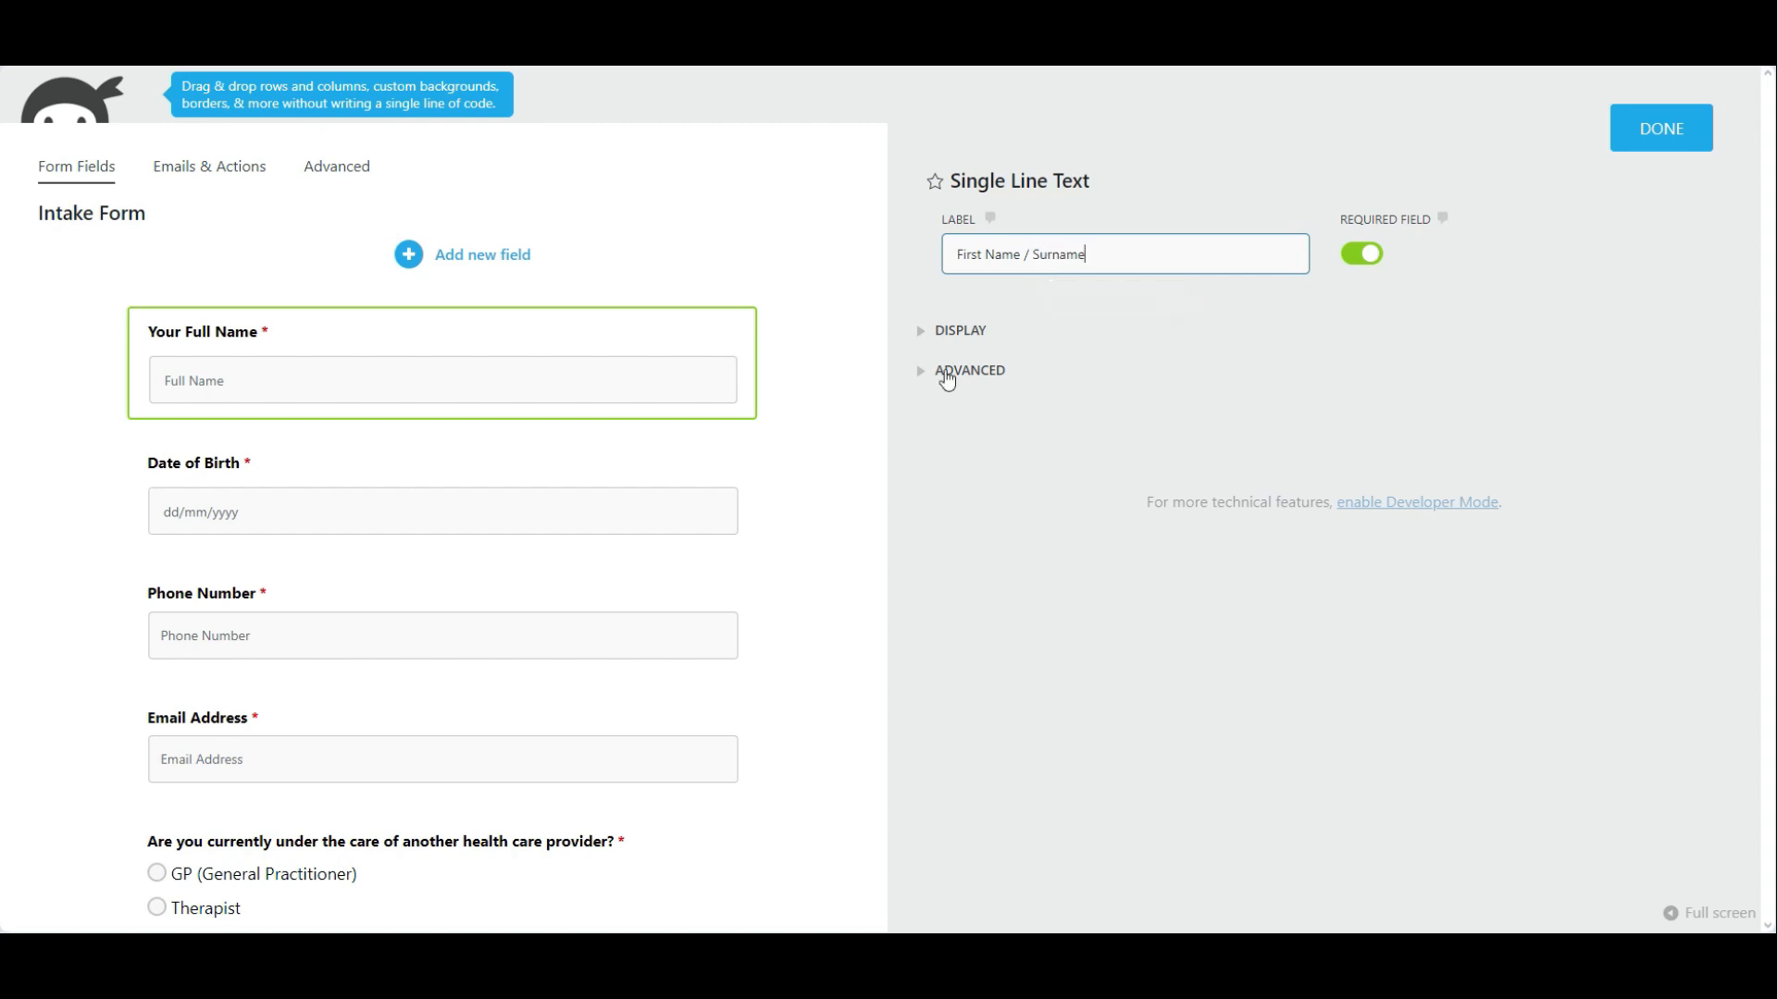
pyautogui.click(675, 335)
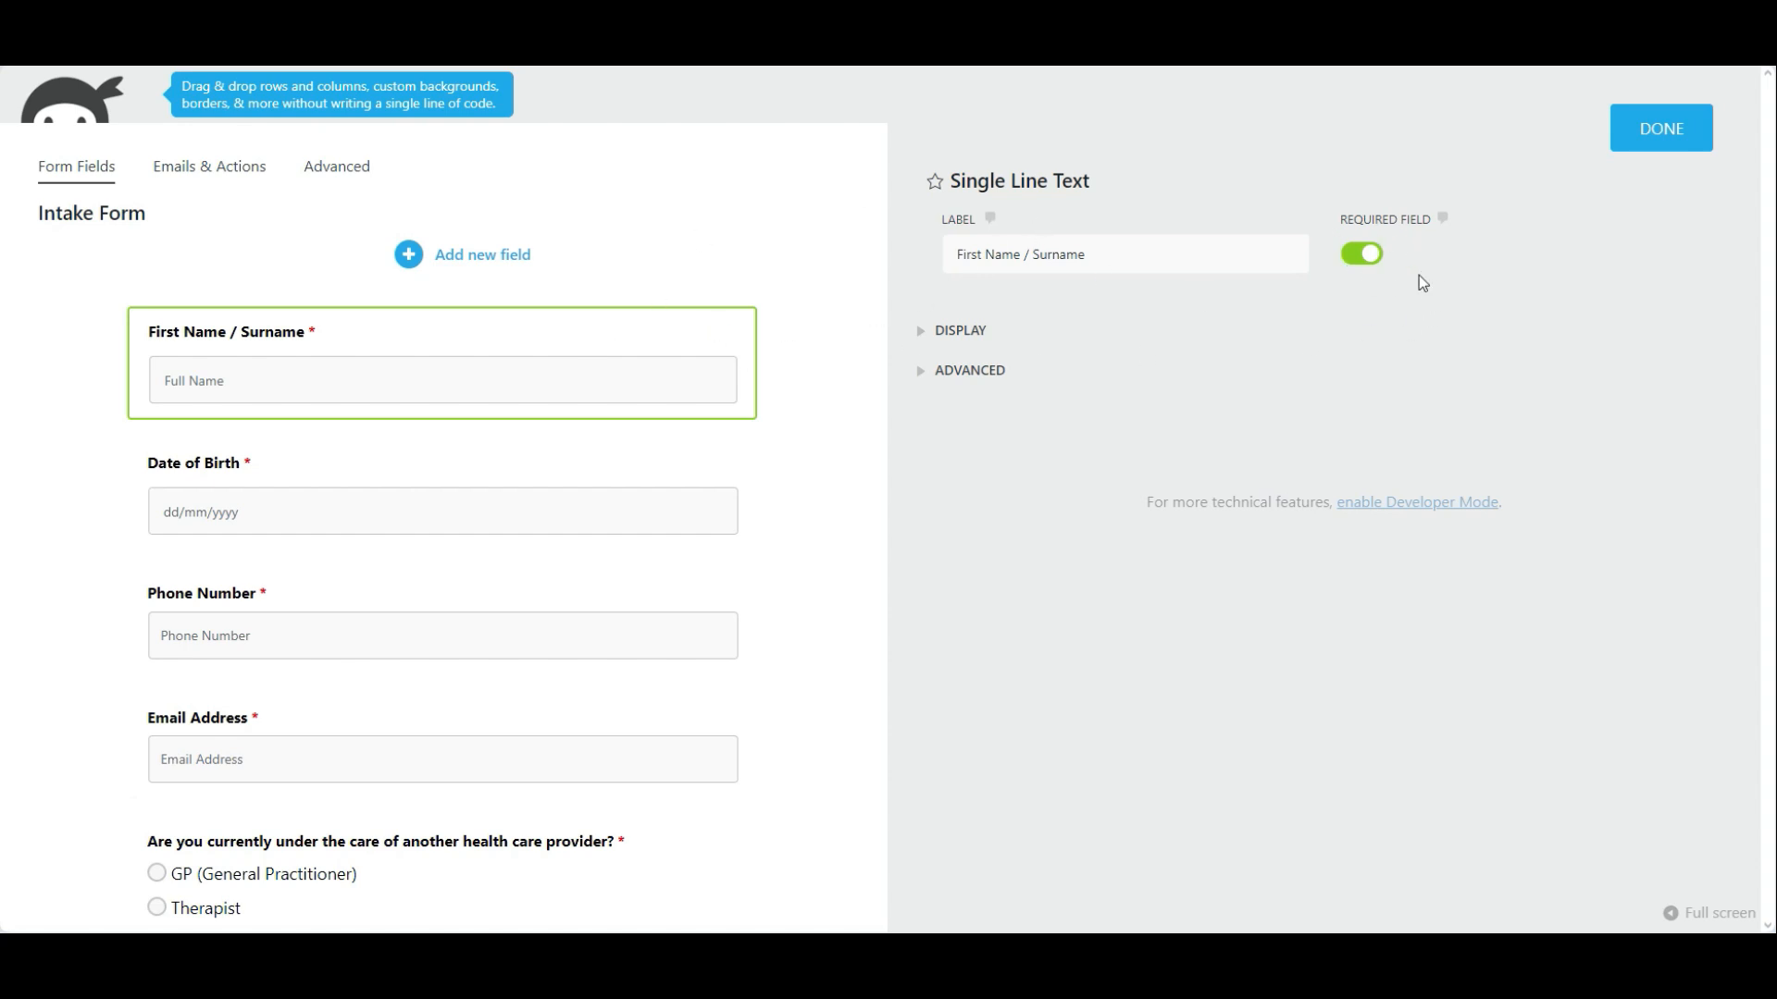
# Step: Switch the First Name / Surname field's required setting off and back on
pyautogui.click(1363, 262)
pyautogui.click(1370, 257)
pyautogui.click(1370, 258)
pyautogui.click(1370, 257)
# Step: Set the placeholder of the First Name / Surname field to "Full Name (no nicknames please)"
pyautogui.click(922, 335)
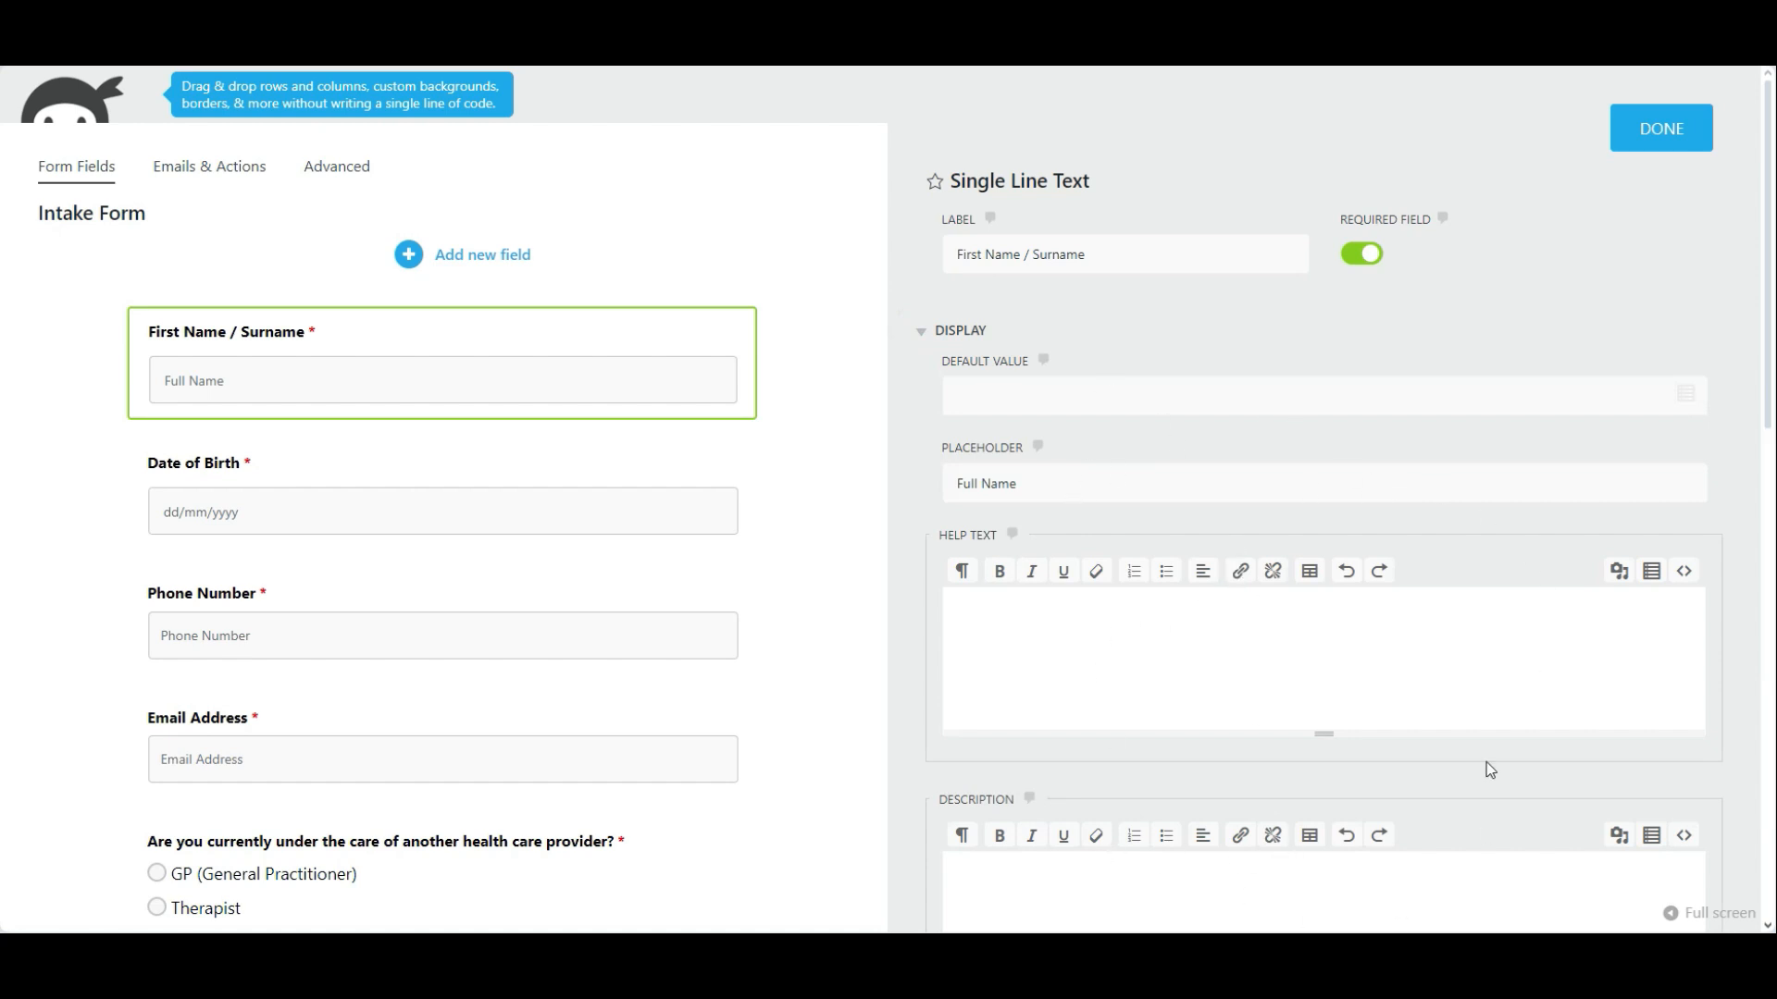
pyautogui.click(1098, 477)
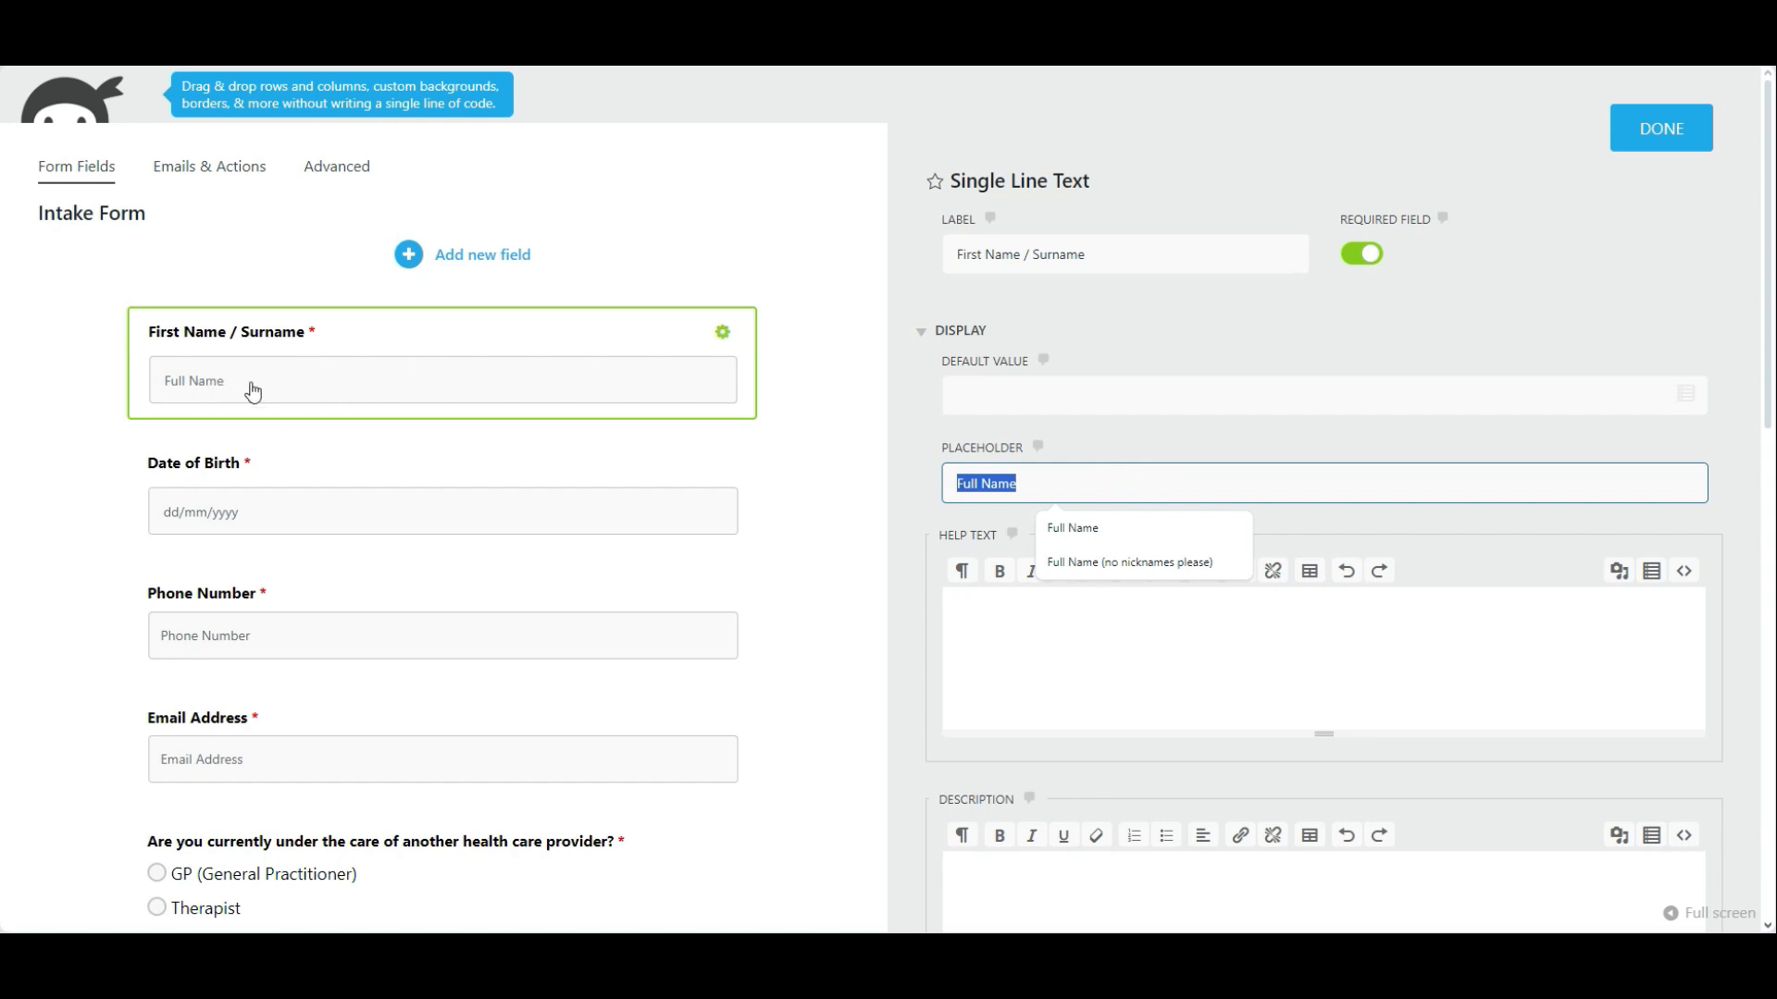
pyautogui.click(1102, 475)
pyautogui.click(1095, 561)
pyautogui.moveTo(1023, 482); pyautogui.dragTo(1170, 485)
pyautogui.click(1172, 483)
pyautogui.click(441, 328)
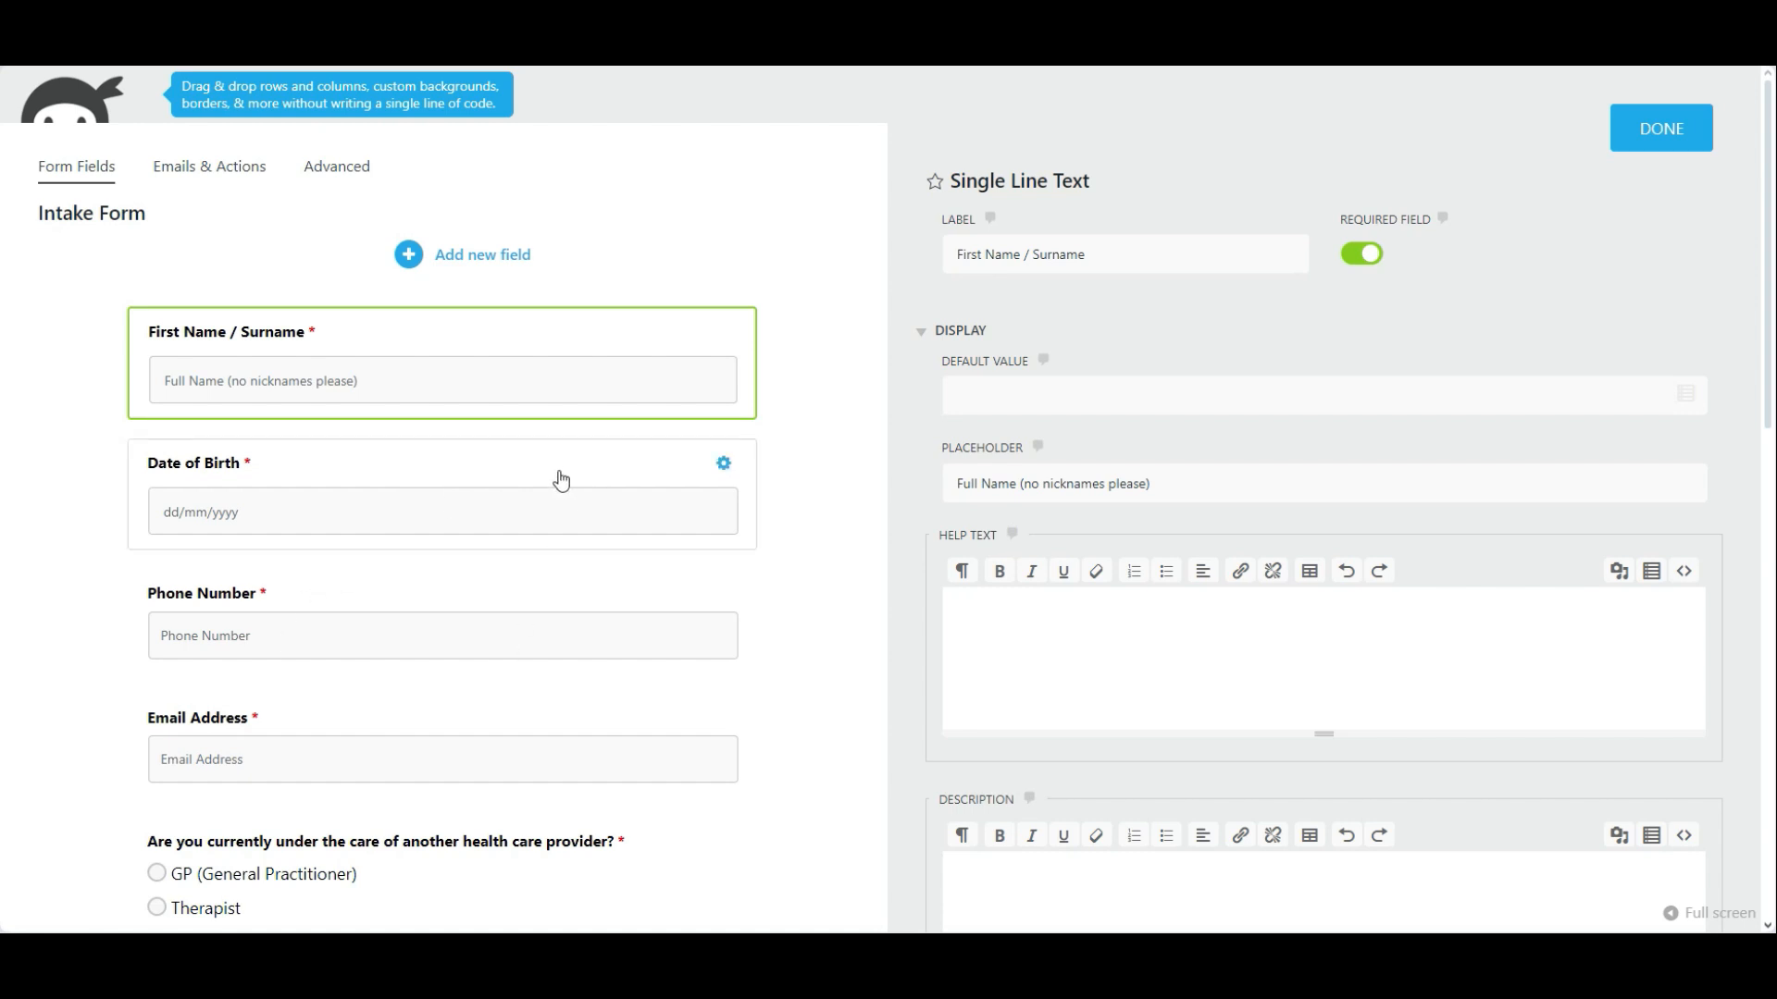
# Step: Review the Date of Birth field's date format choices, keep DD/MM/YYYY, and show its display settings
pyautogui.click(445, 478)
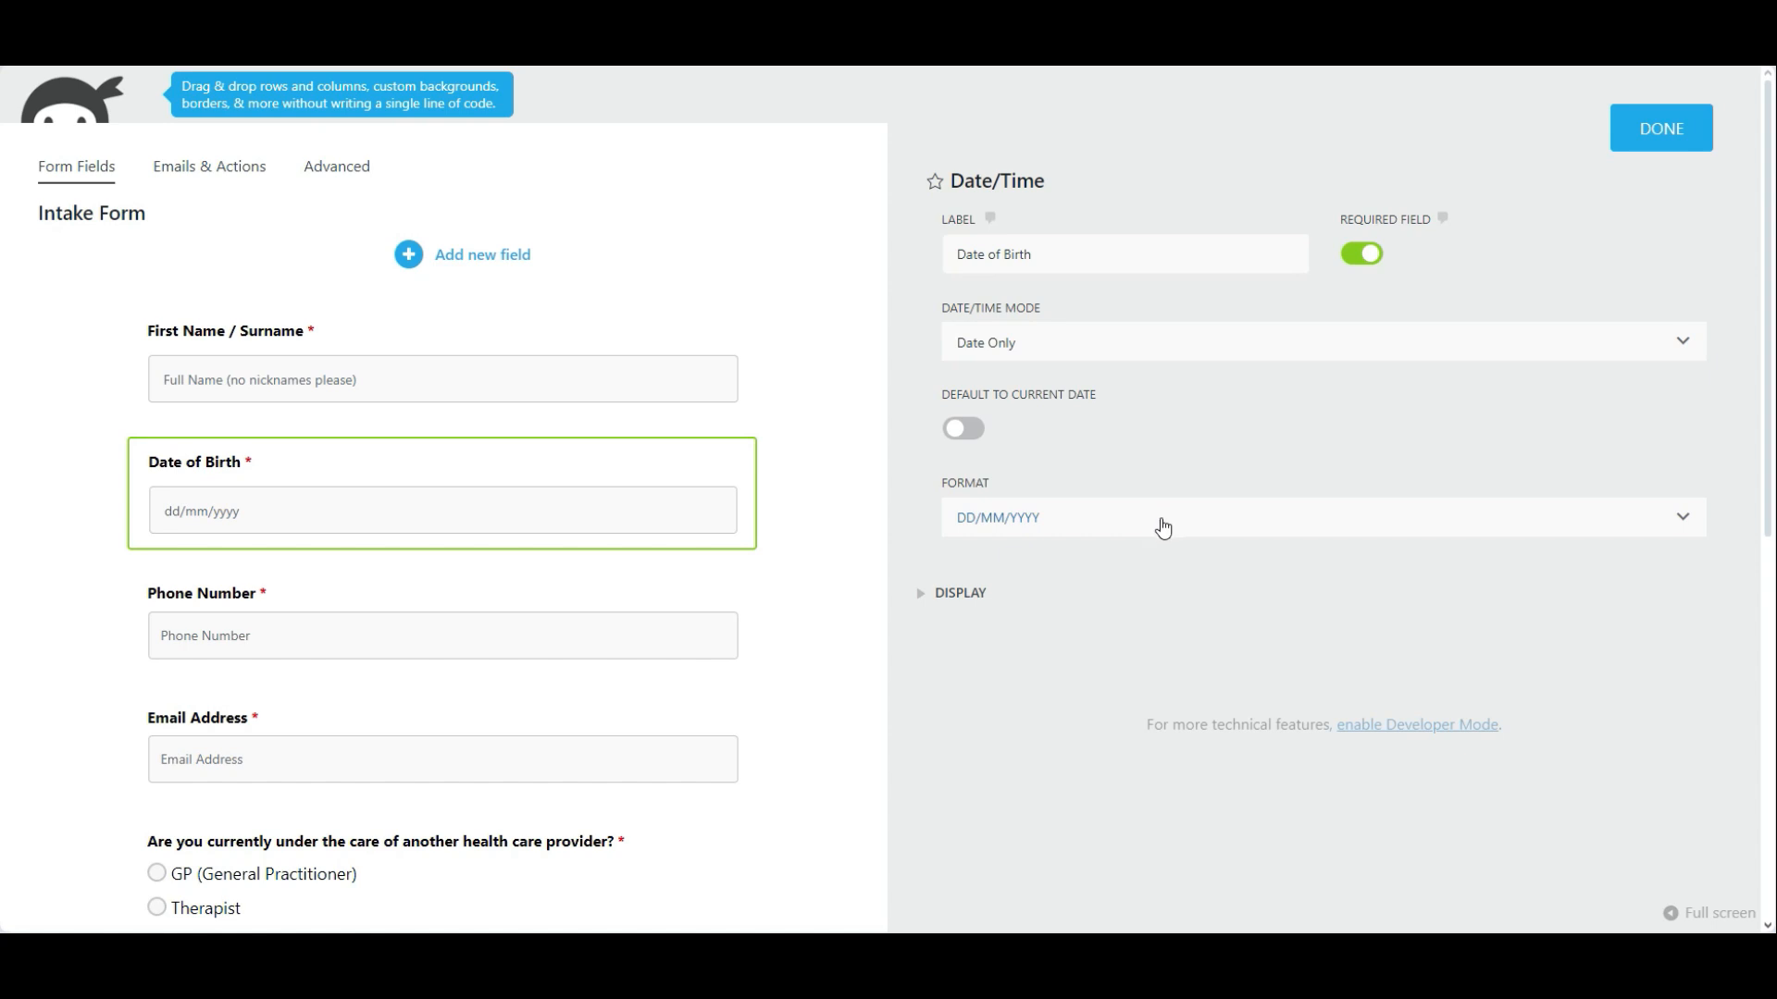
pyautogui.click(1545, 521)
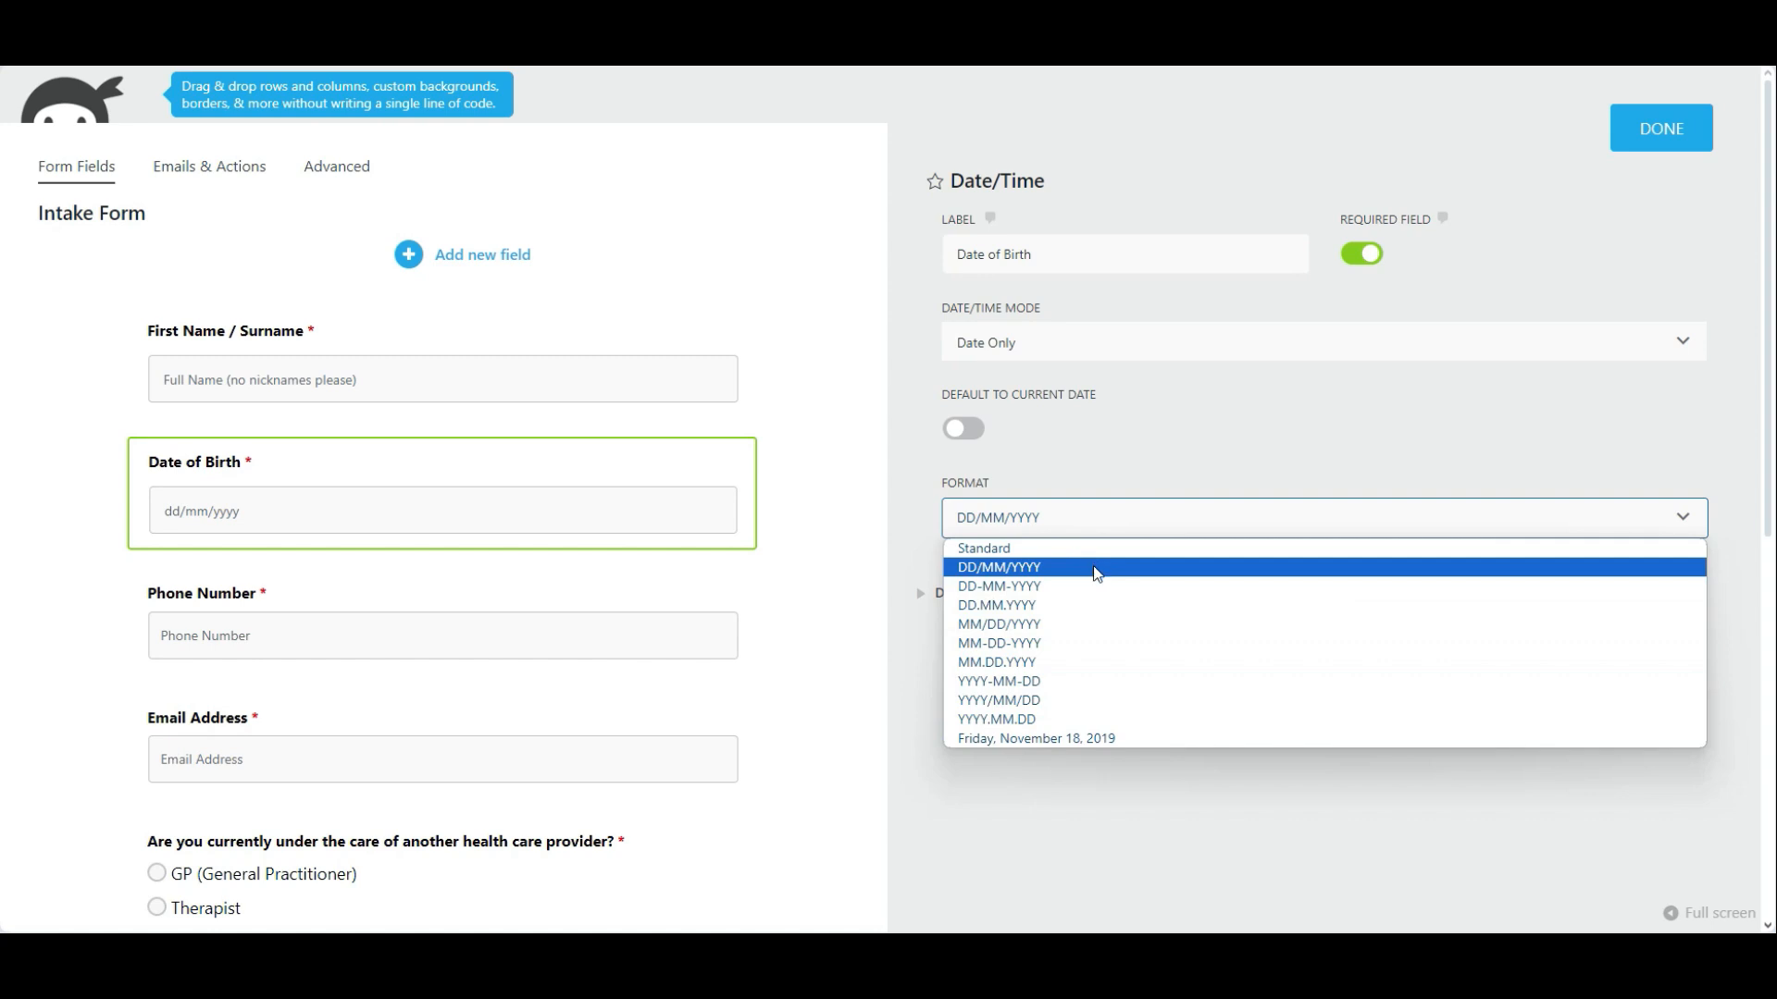
pyautogui.click(1030, 573)
pyautogui.click(1055, 520)
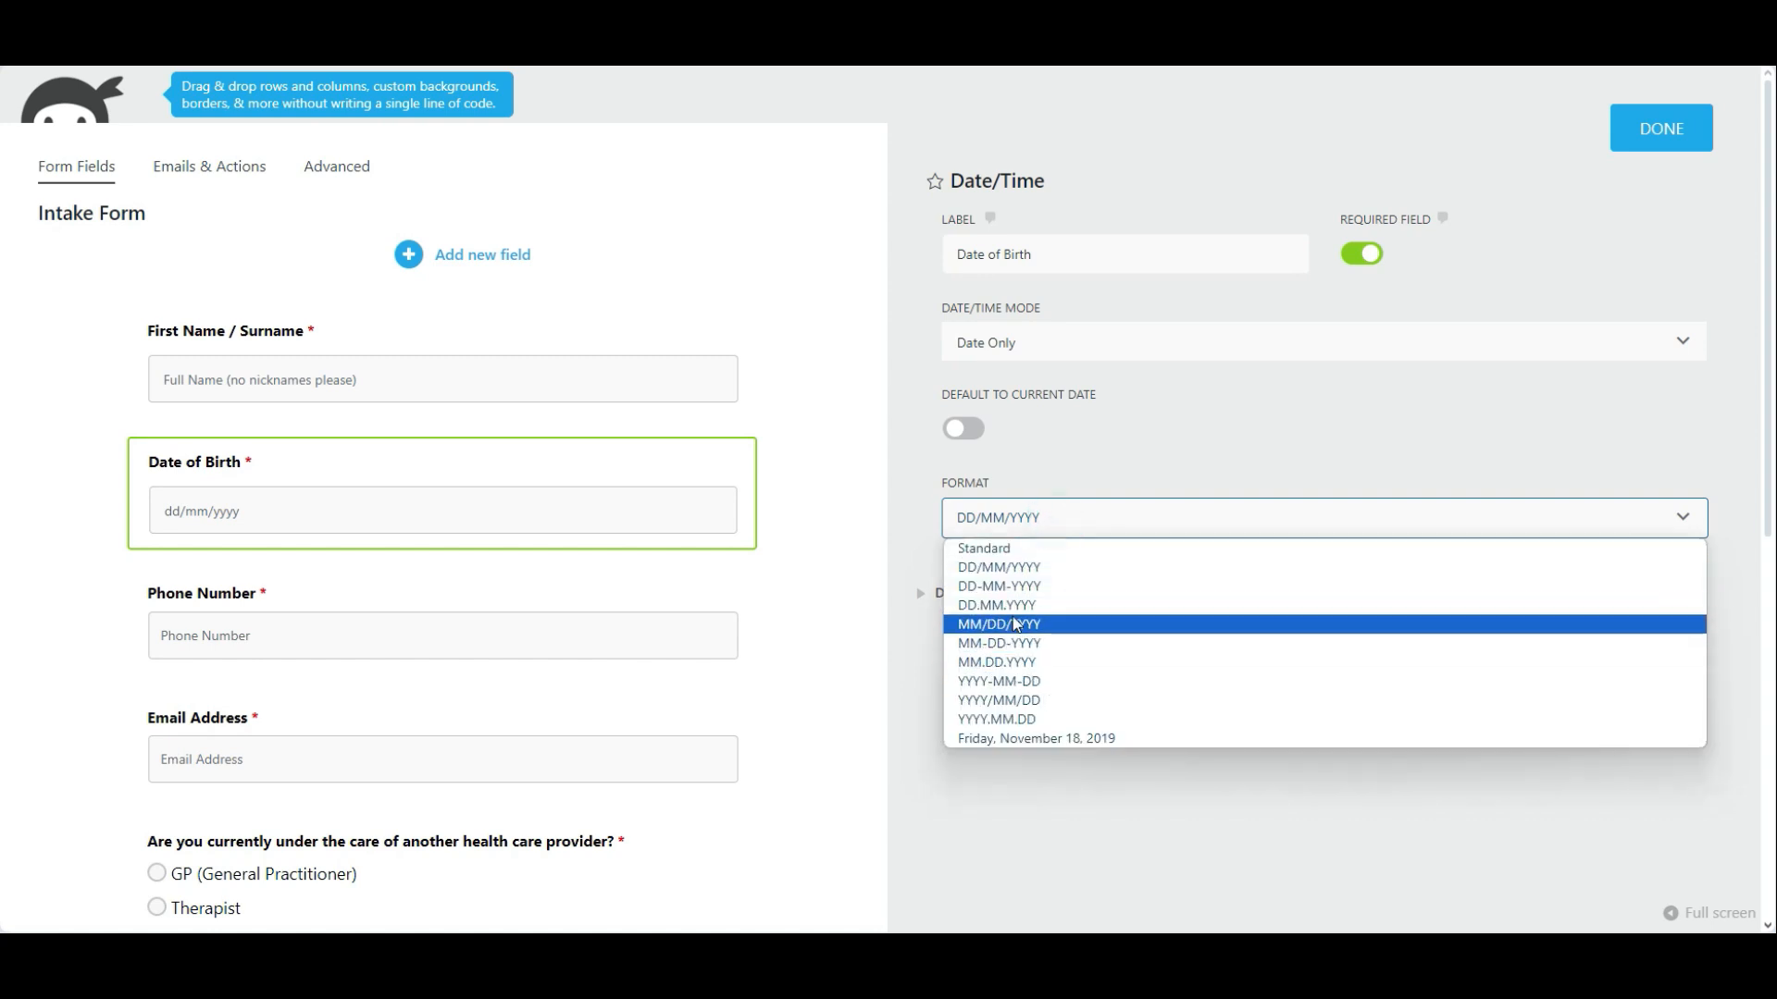
pyautogui.click(1073, 528)
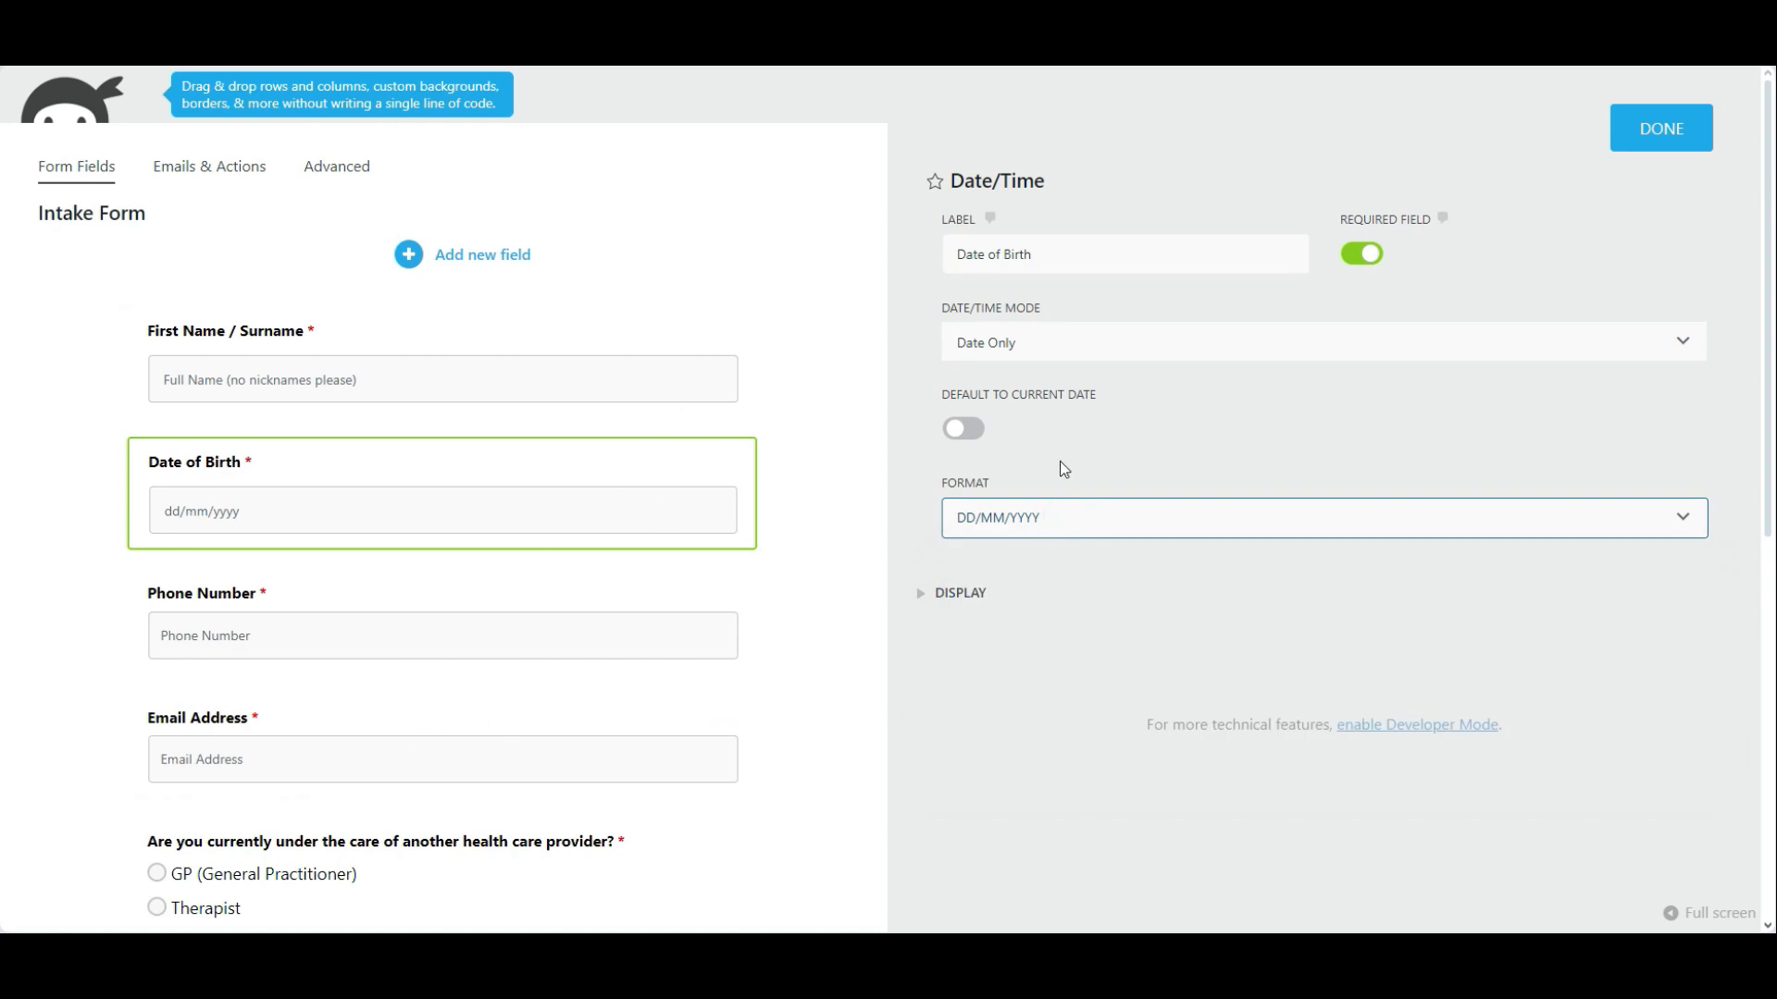
pyautogui.click(920, 597)
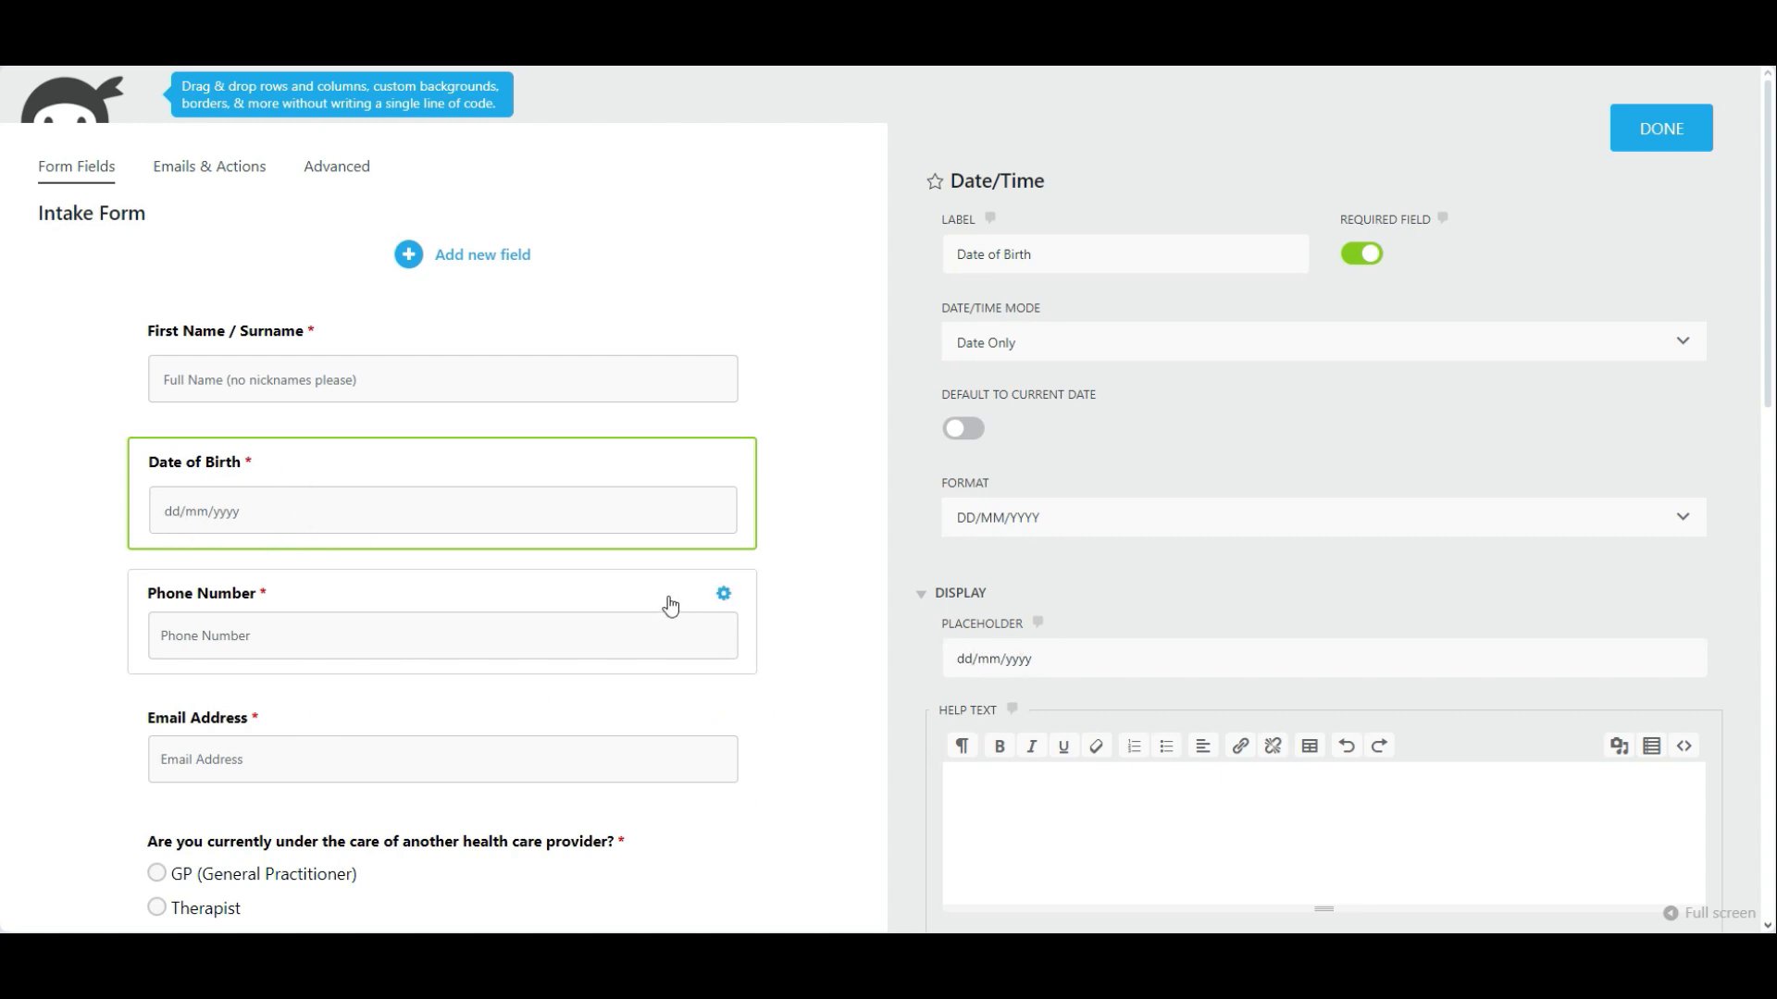
# Step: Inspect the settings of the Phone Number and Email Address fields, including the email placeholder
pyautogui.scroll(-3, 674, 602)
pyautogui.scroll(1, 484, 500)
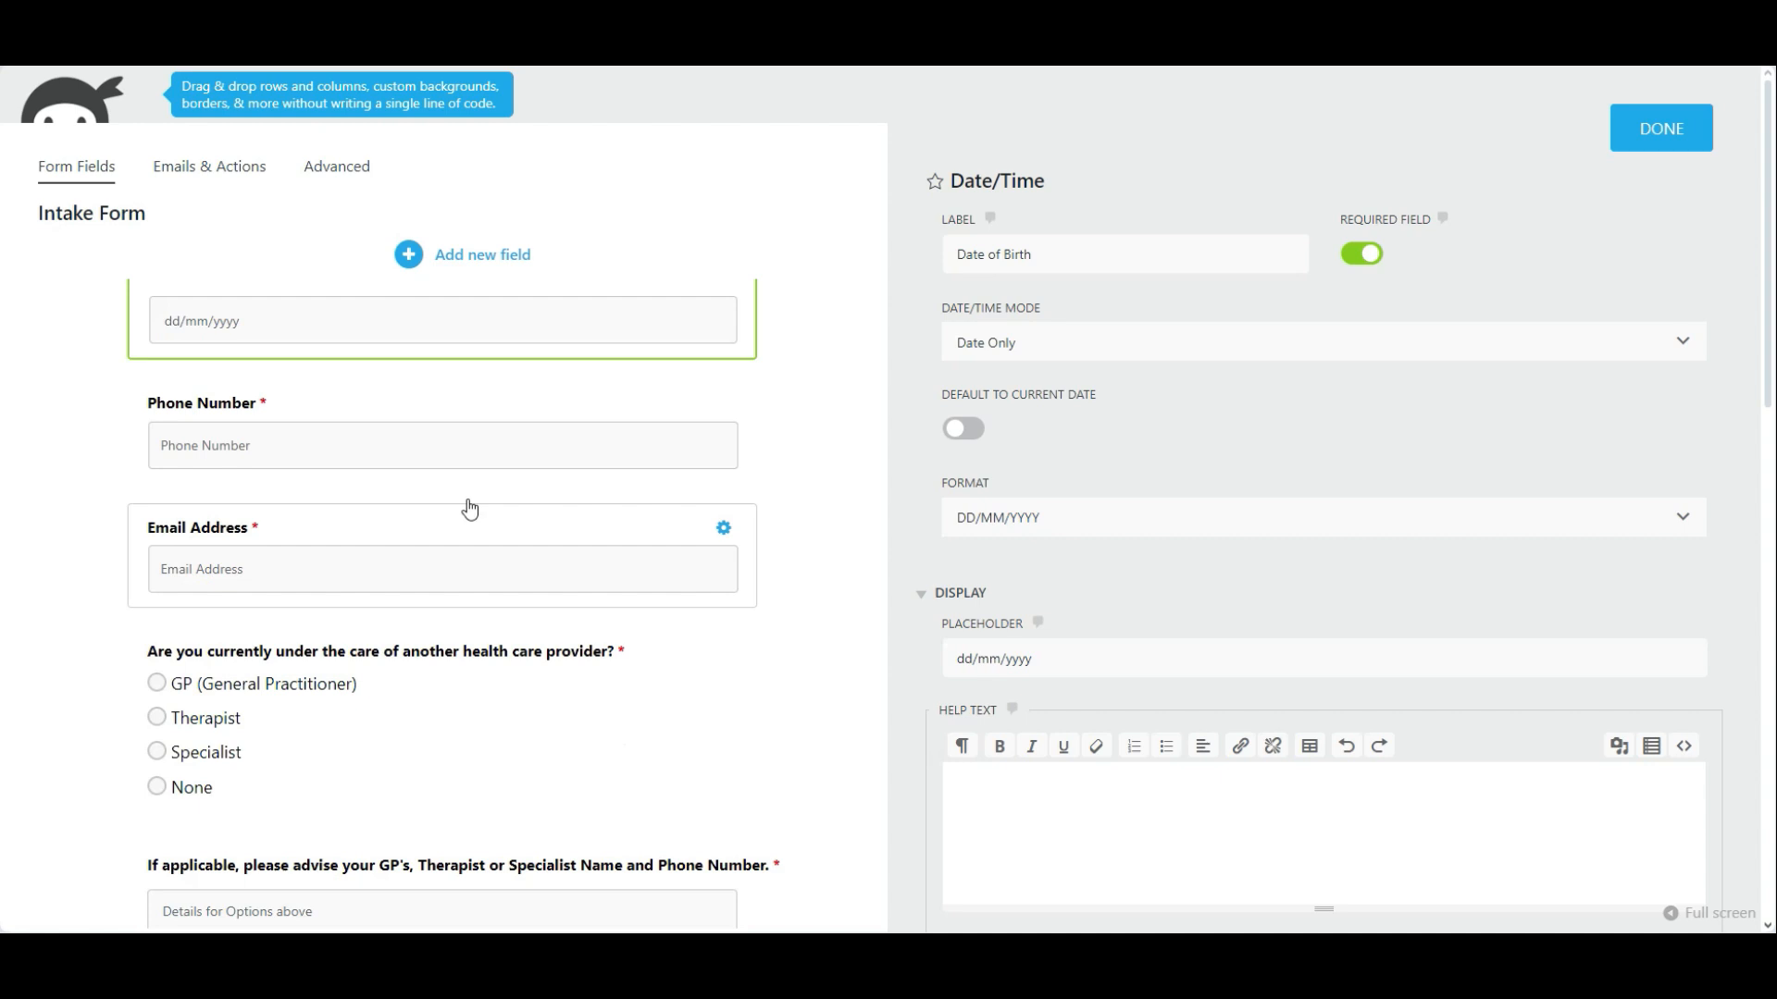
pyautogui.click(506, 415)
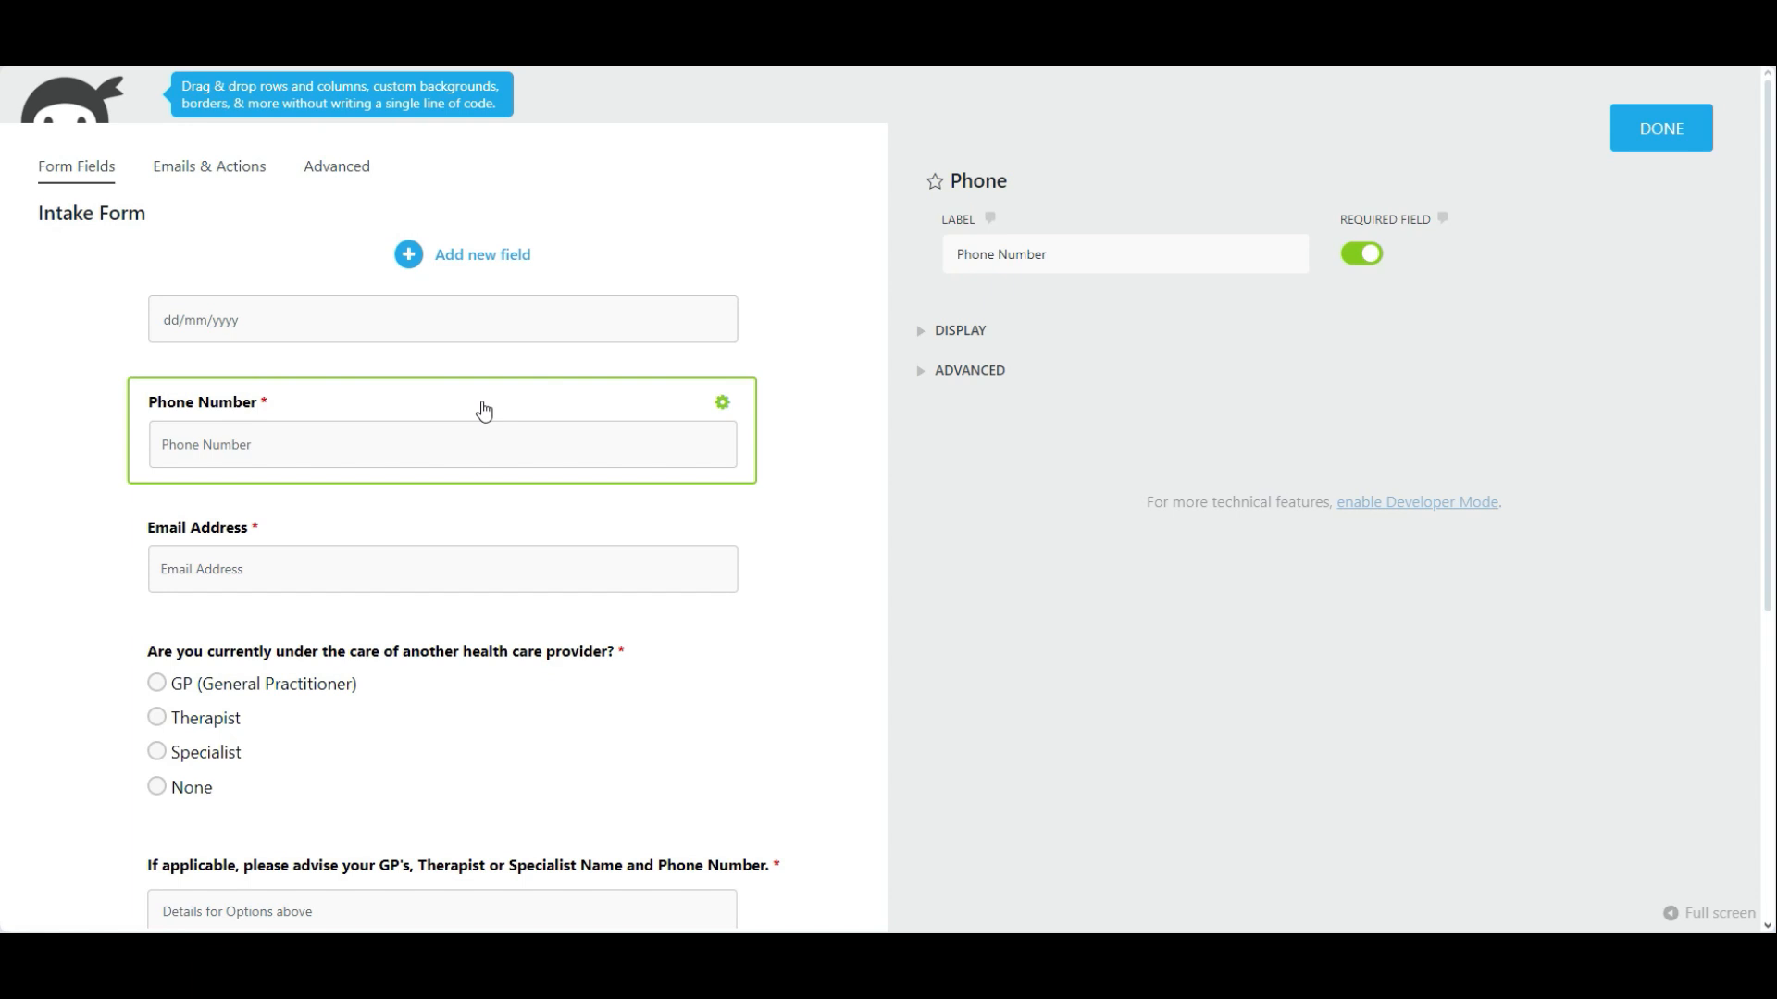
pyautogui.click(432, 514)
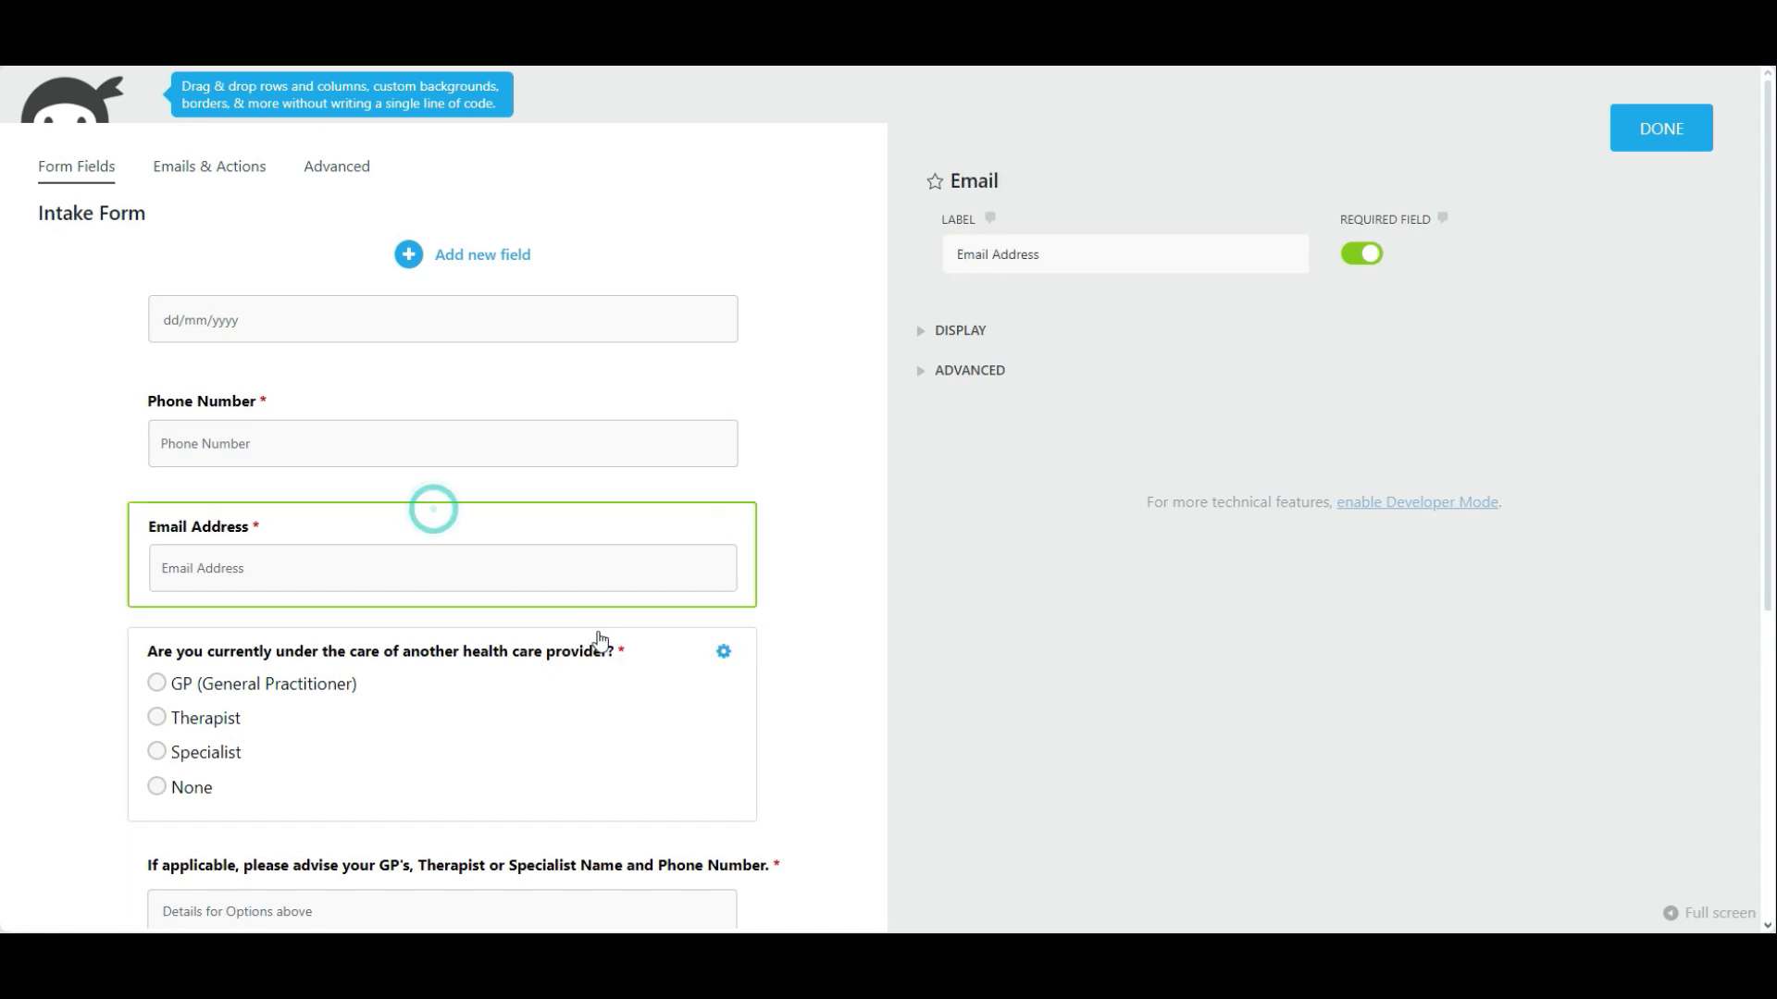
pyautogui.click(923, 333)
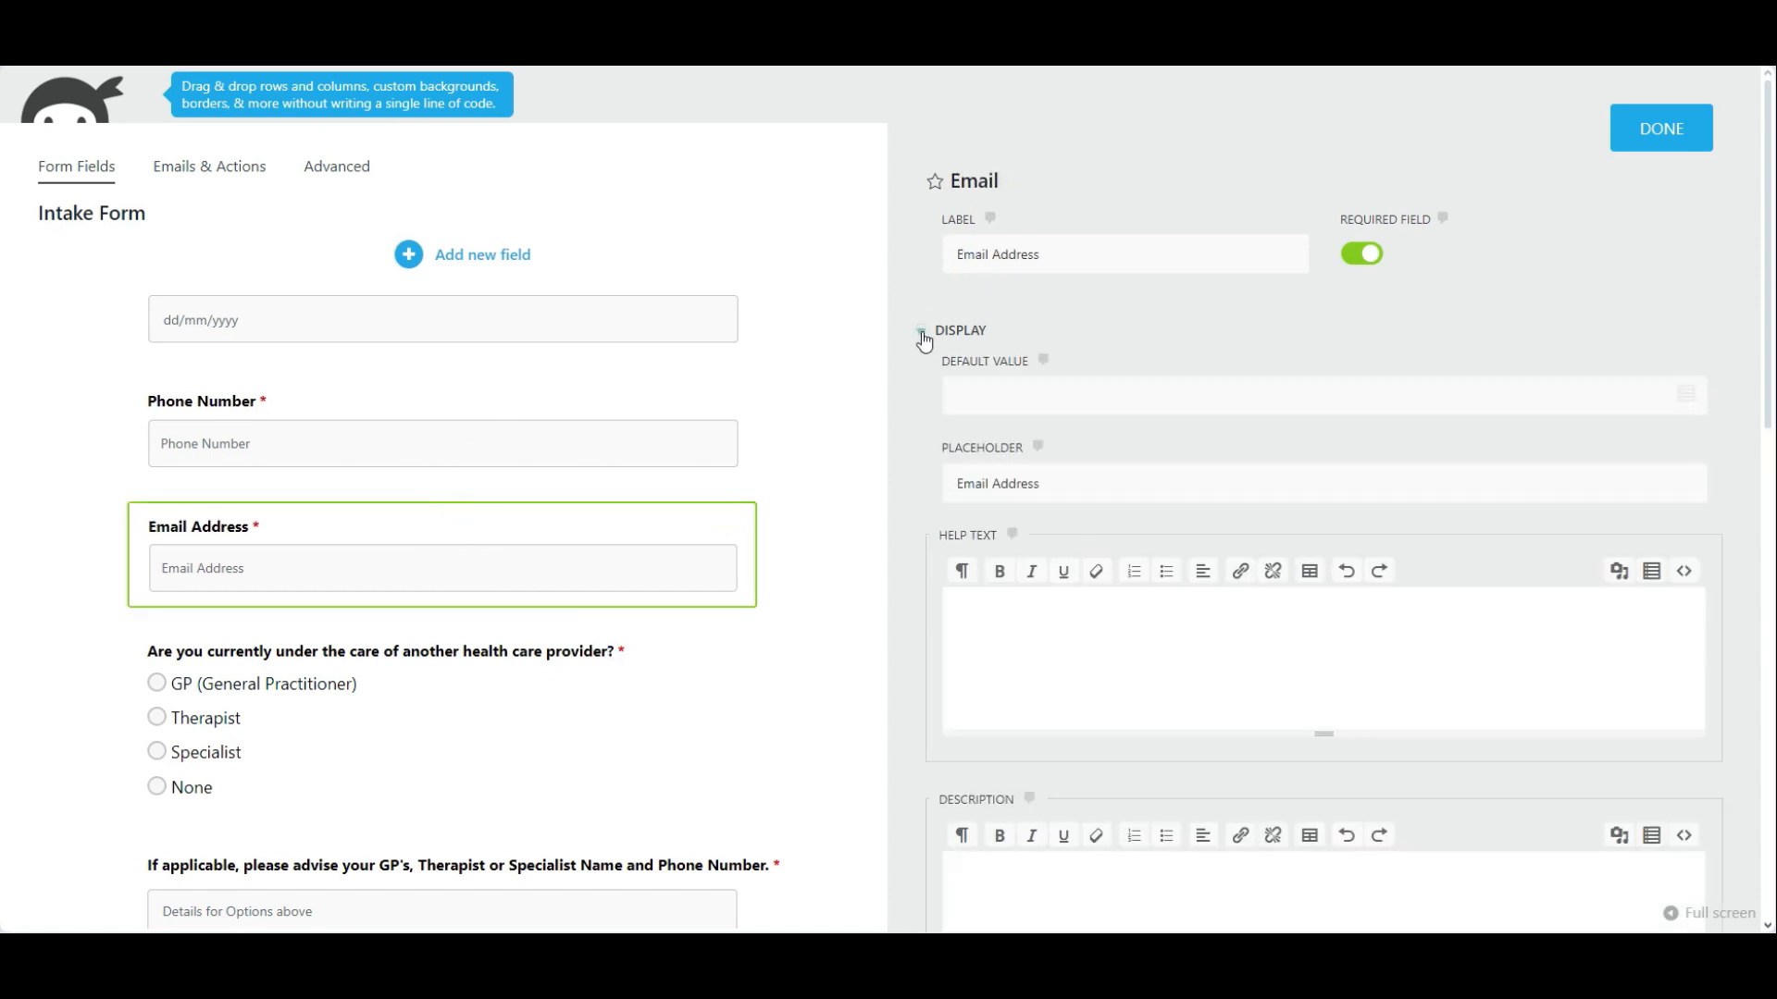
pyautogui.tripleClick(1046, 485)
pyautogui.click(1095, 479)
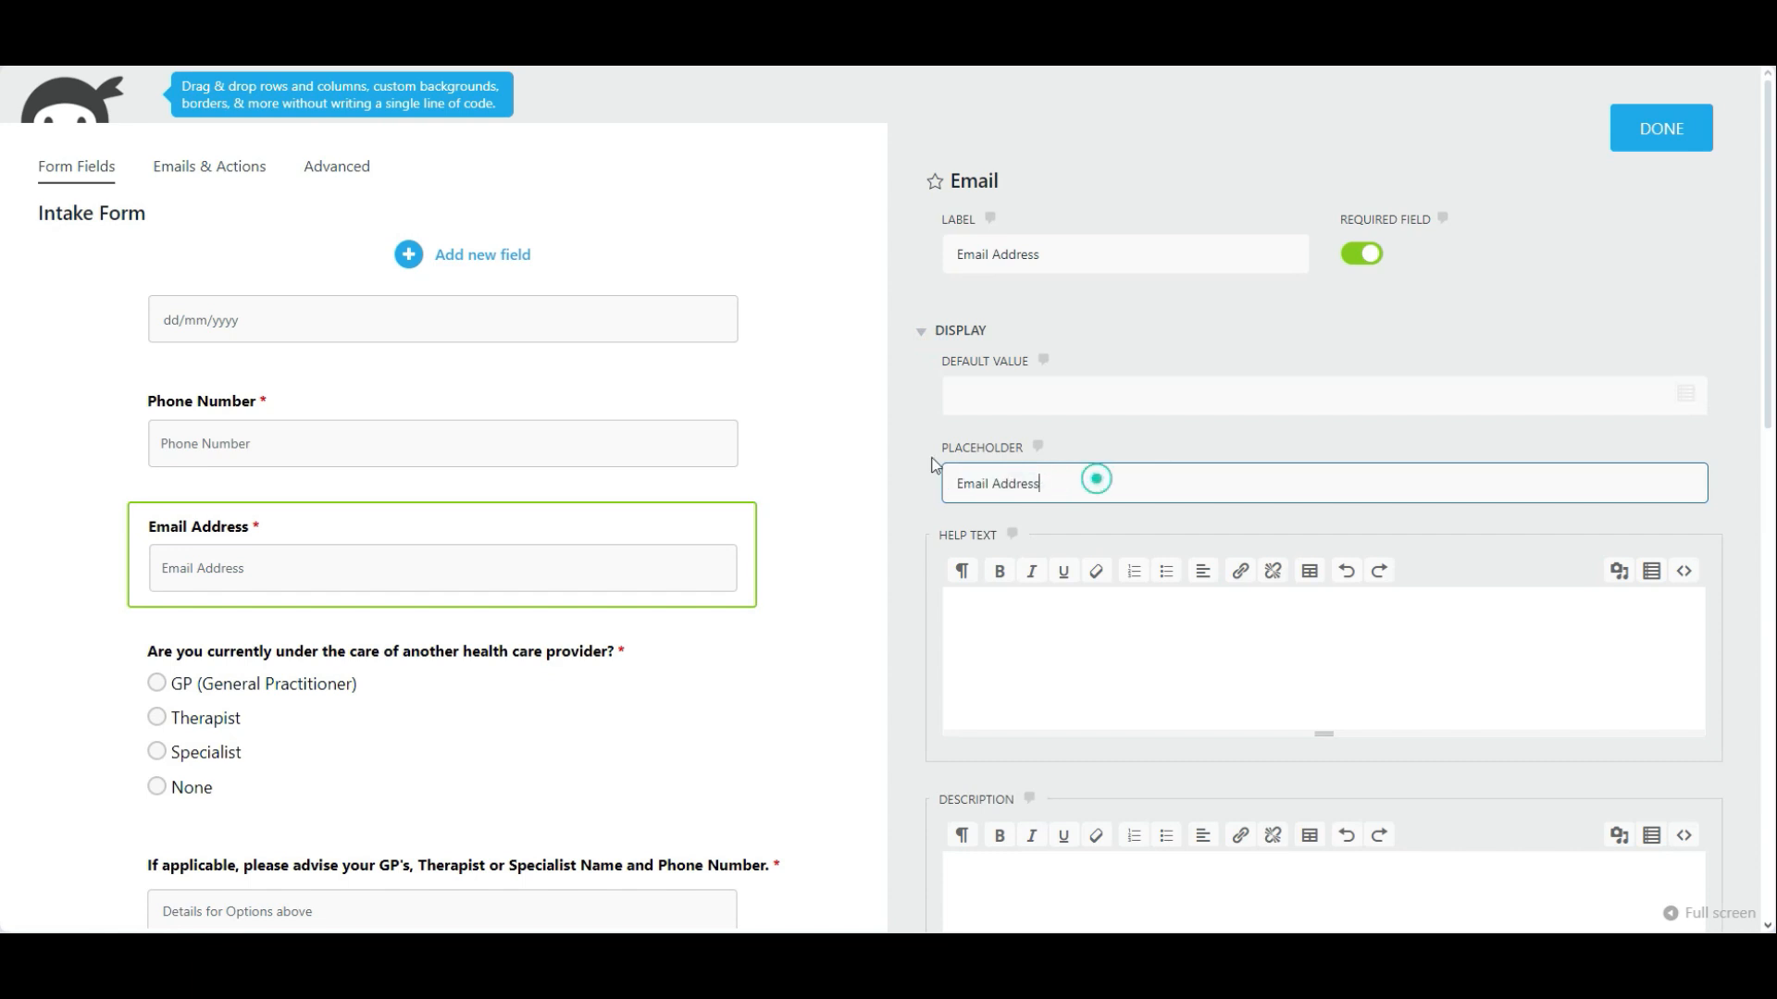
# Step: Add a "Dentist" option to the health care provider question, then delete it along with the extra blank option
pyautogui.scroll(-1, 536, 587)
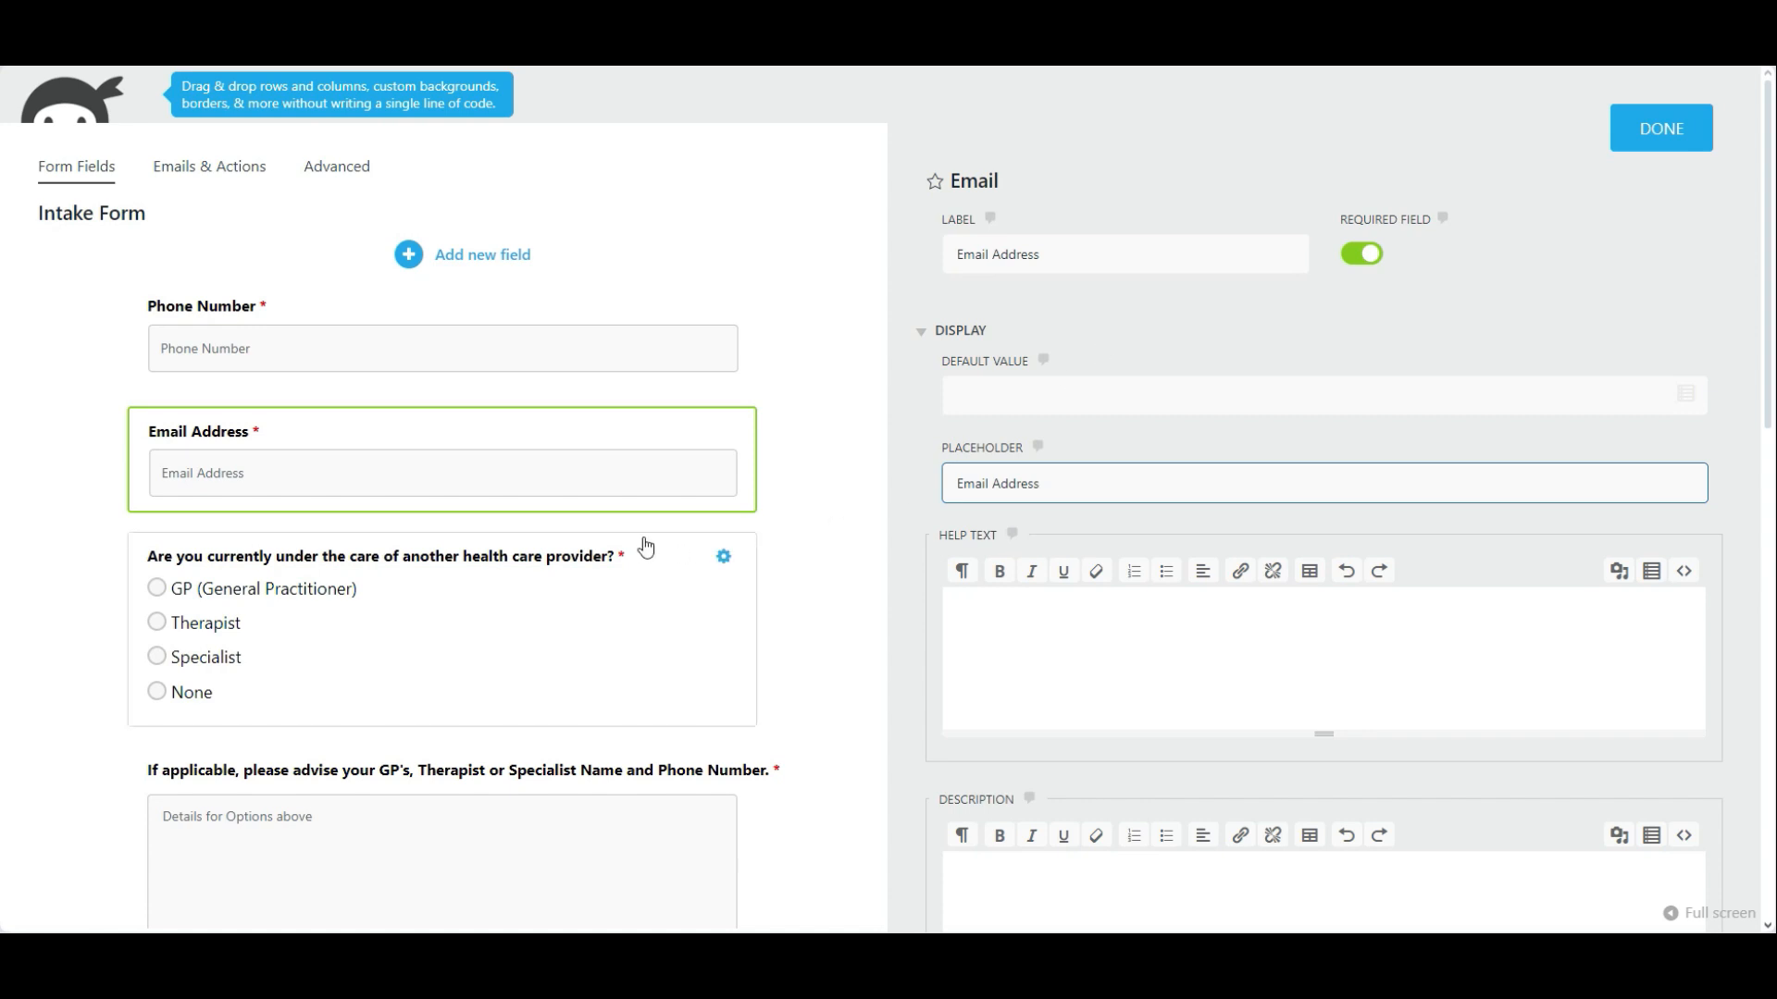
pyautogui.click(574, 646)
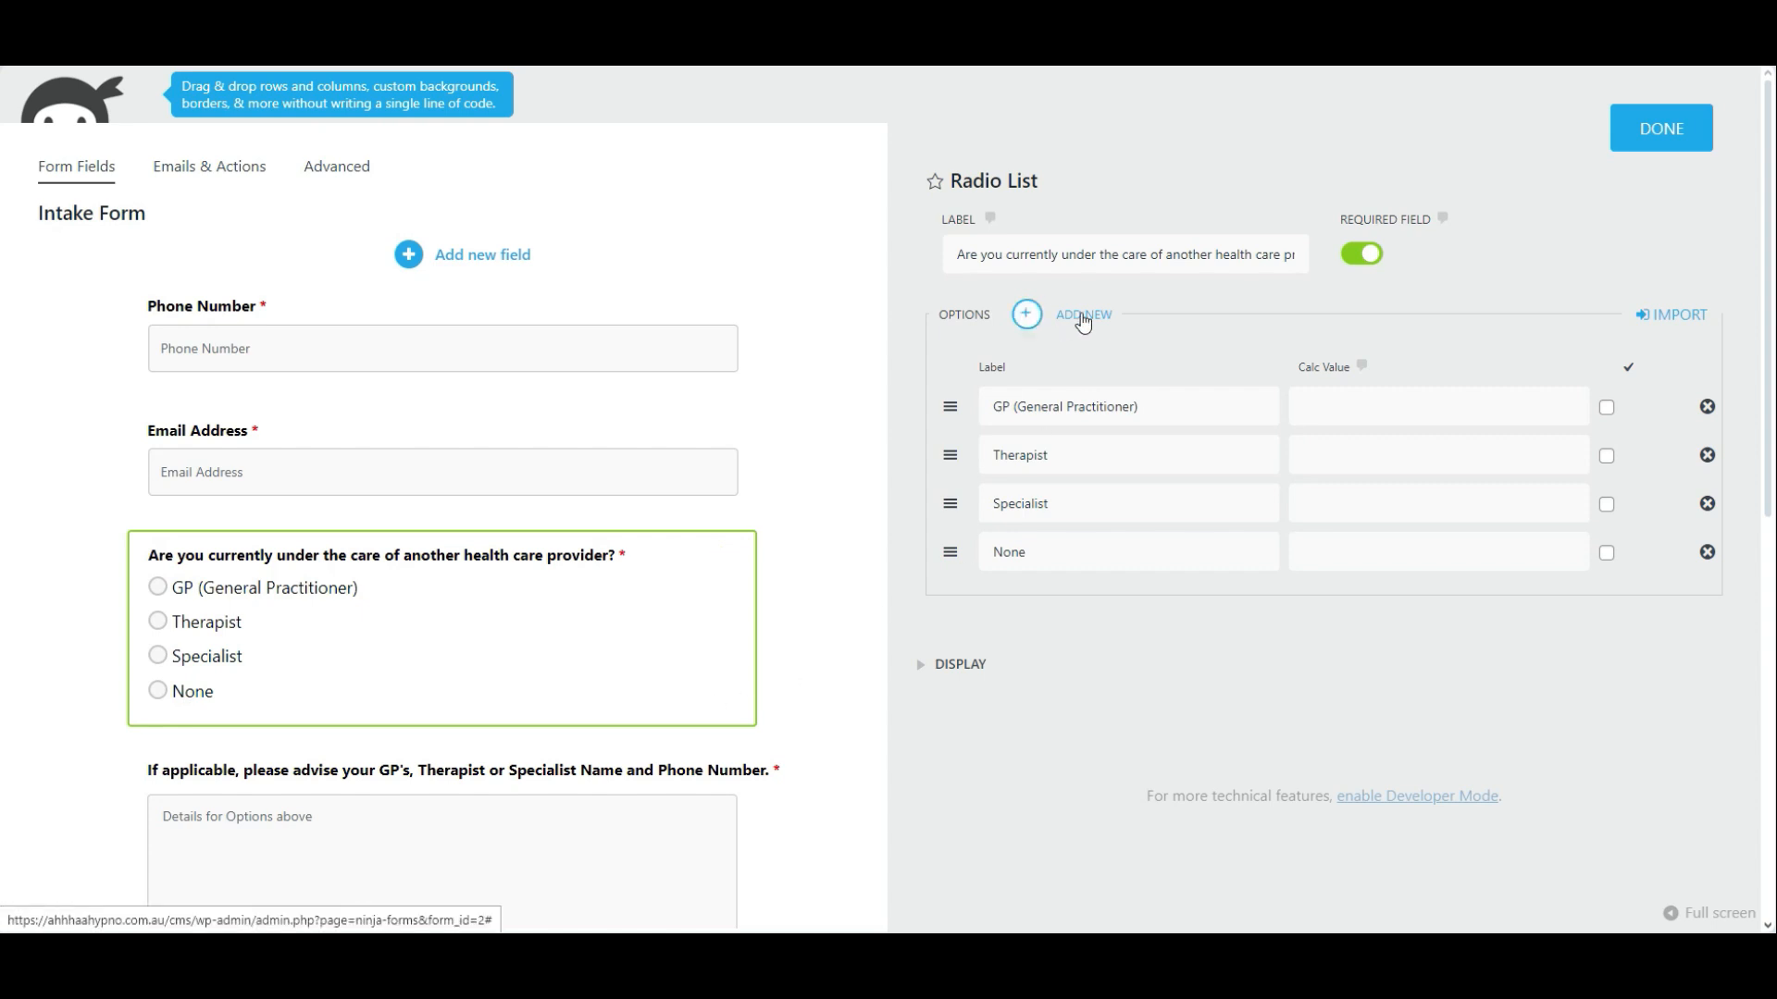
pyautogui.click(1027, 315)
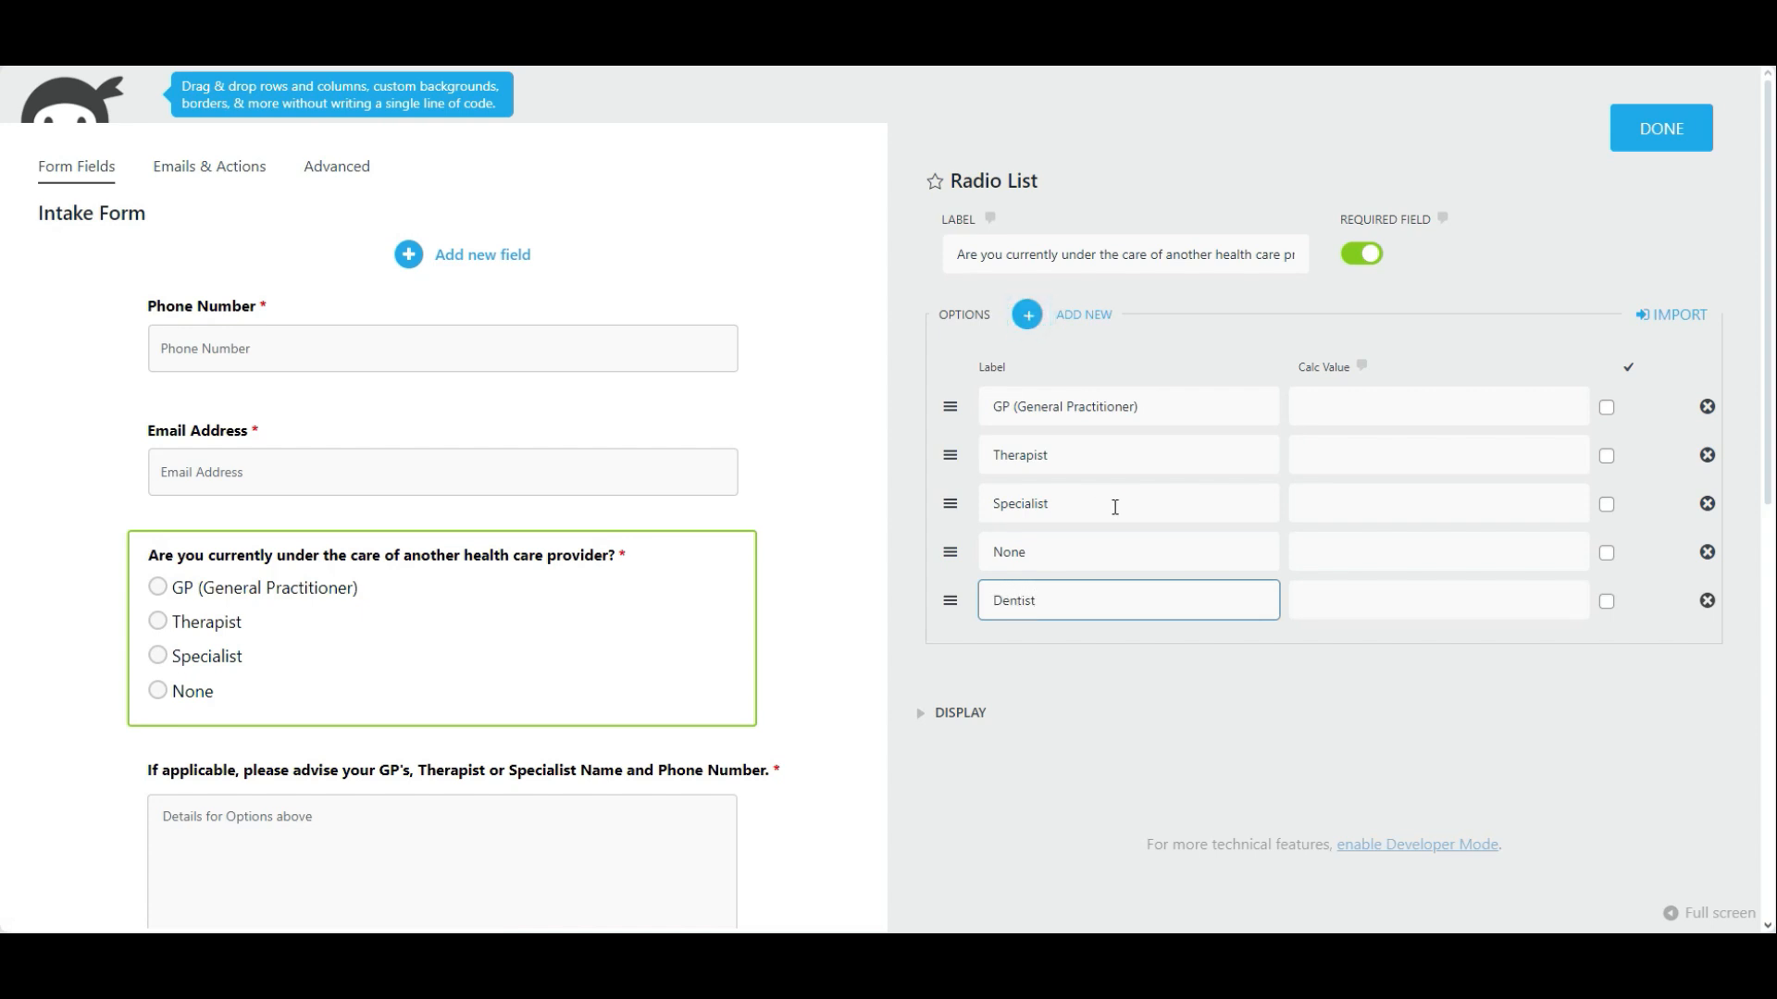
pyautogui.press('Return')
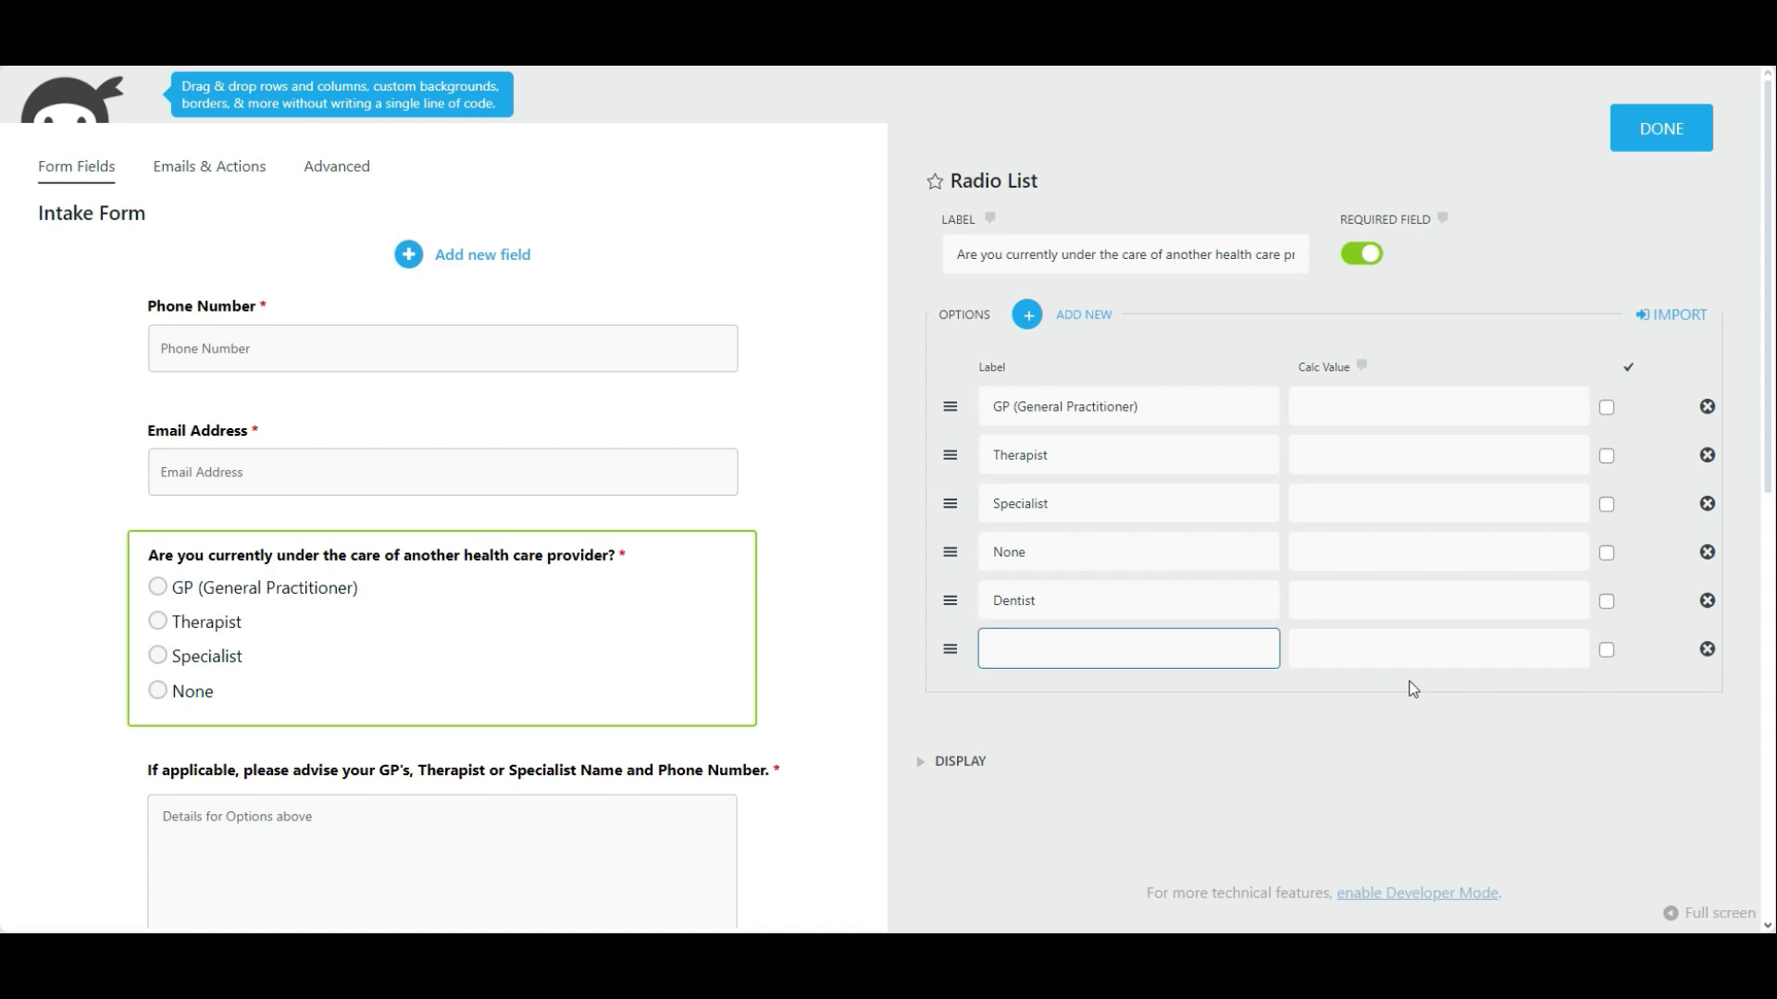
pyautogui.click(1707, 648)
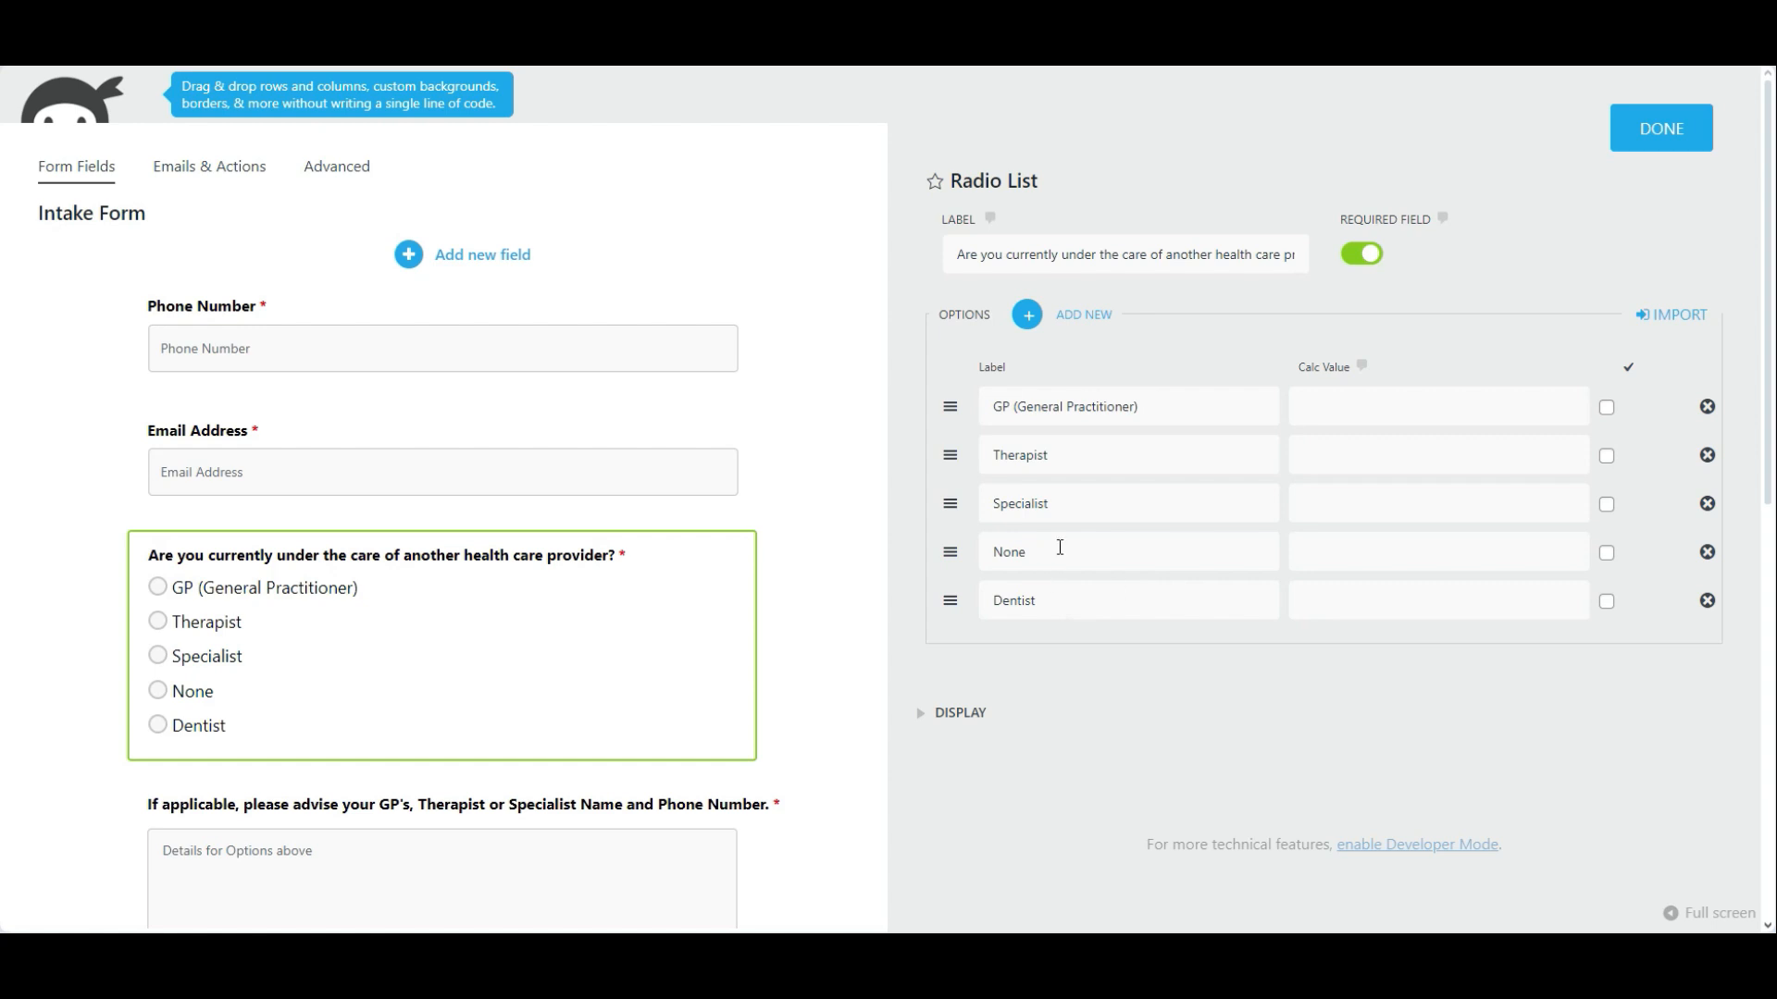
pyautogui.click(1707, 600)
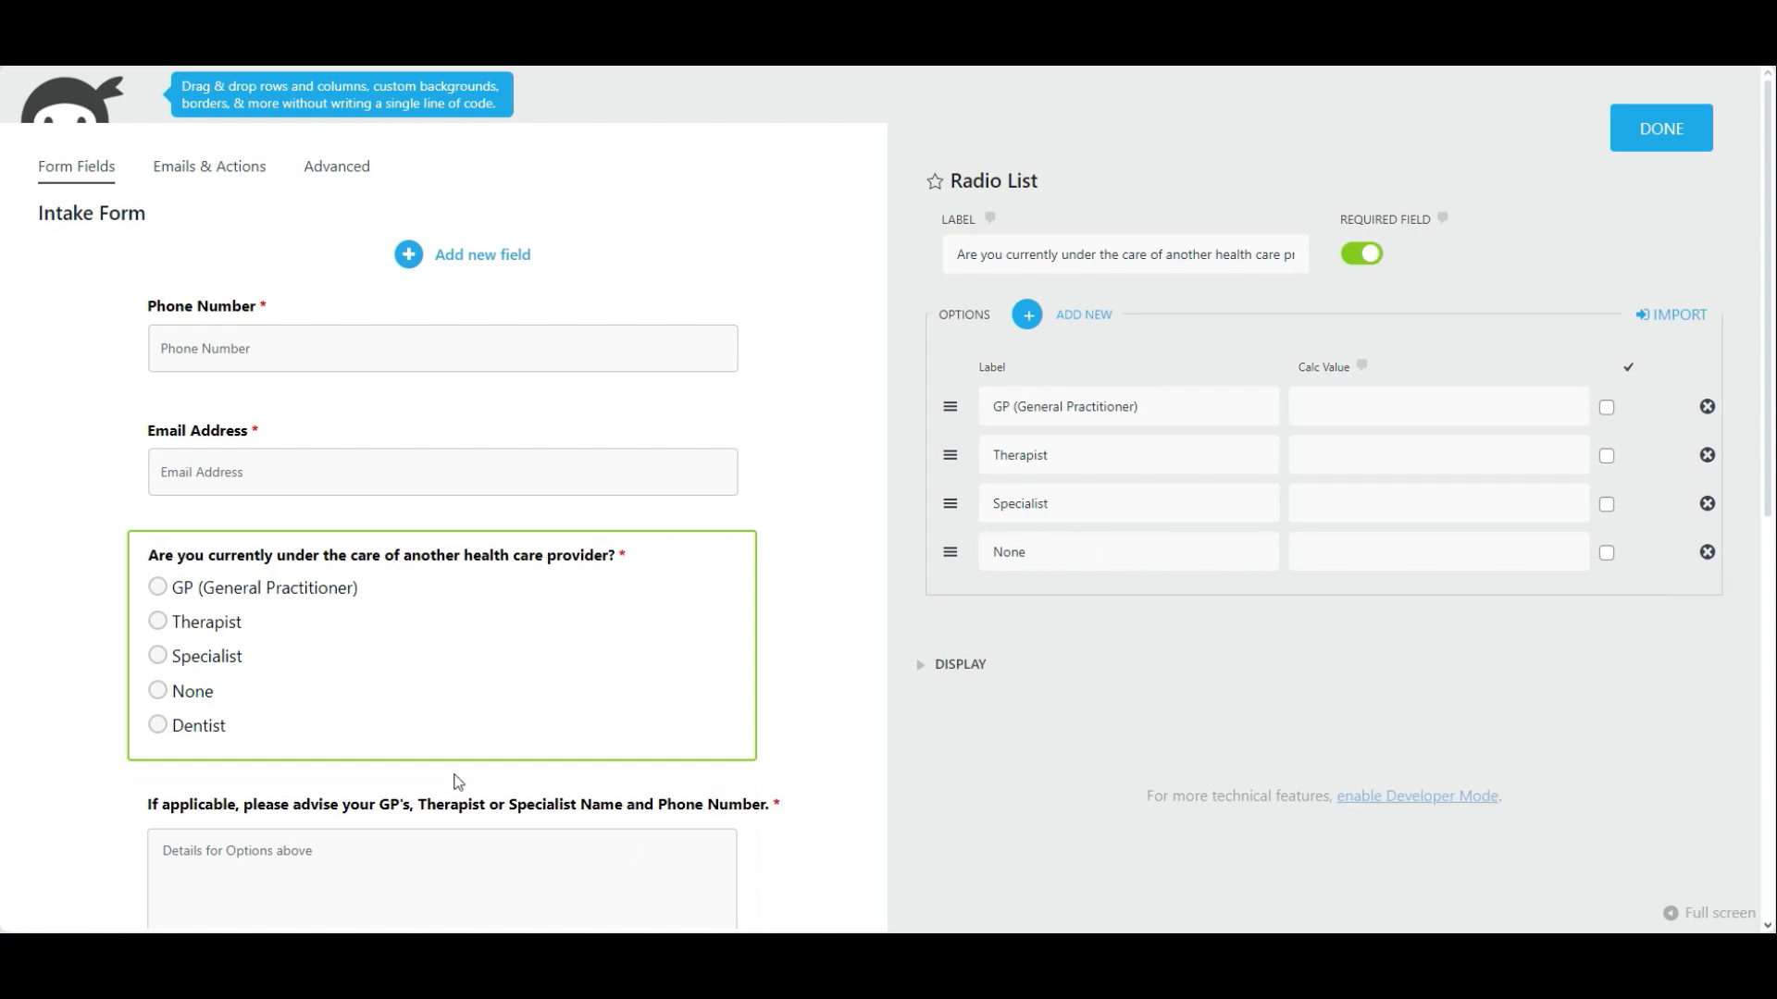
# Step: Open the settings of the paragraph field asking for the GP's, Therapist or Specialist name and phone number
pyautogui.scroll(-3, 384, 793)
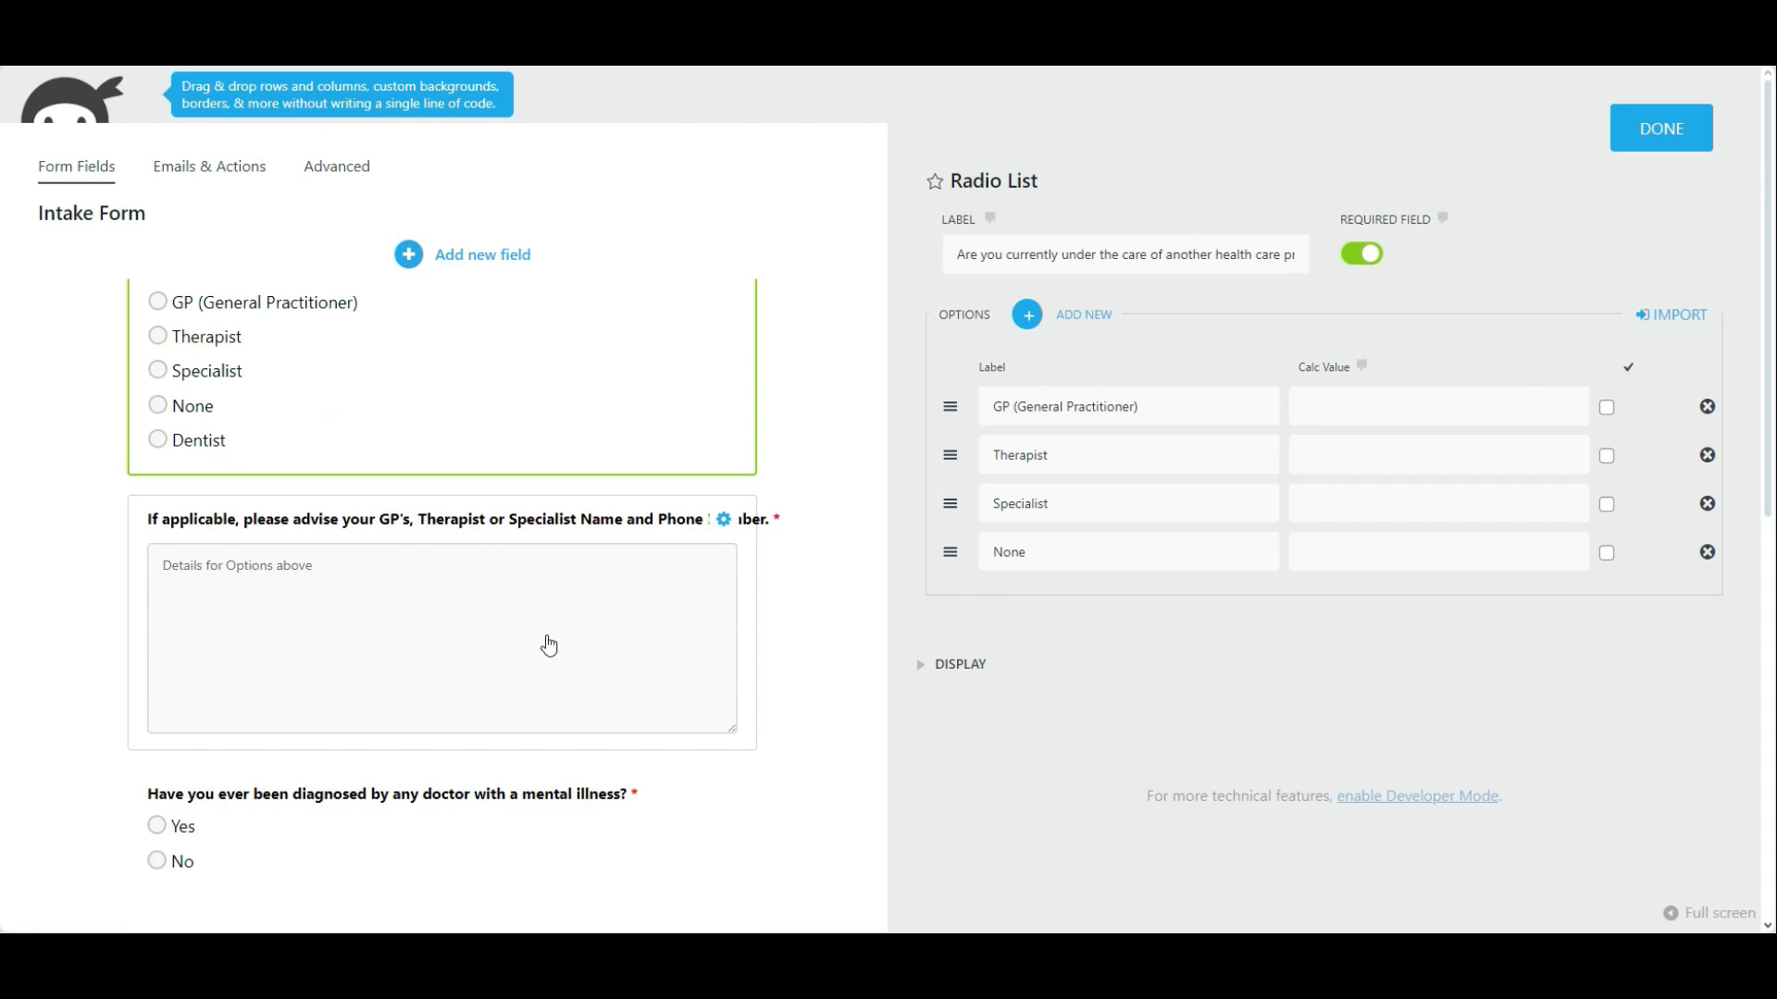
pyautogui.scroll(5, 548, 643)
pyautogui.scroll(1, 516, 503)
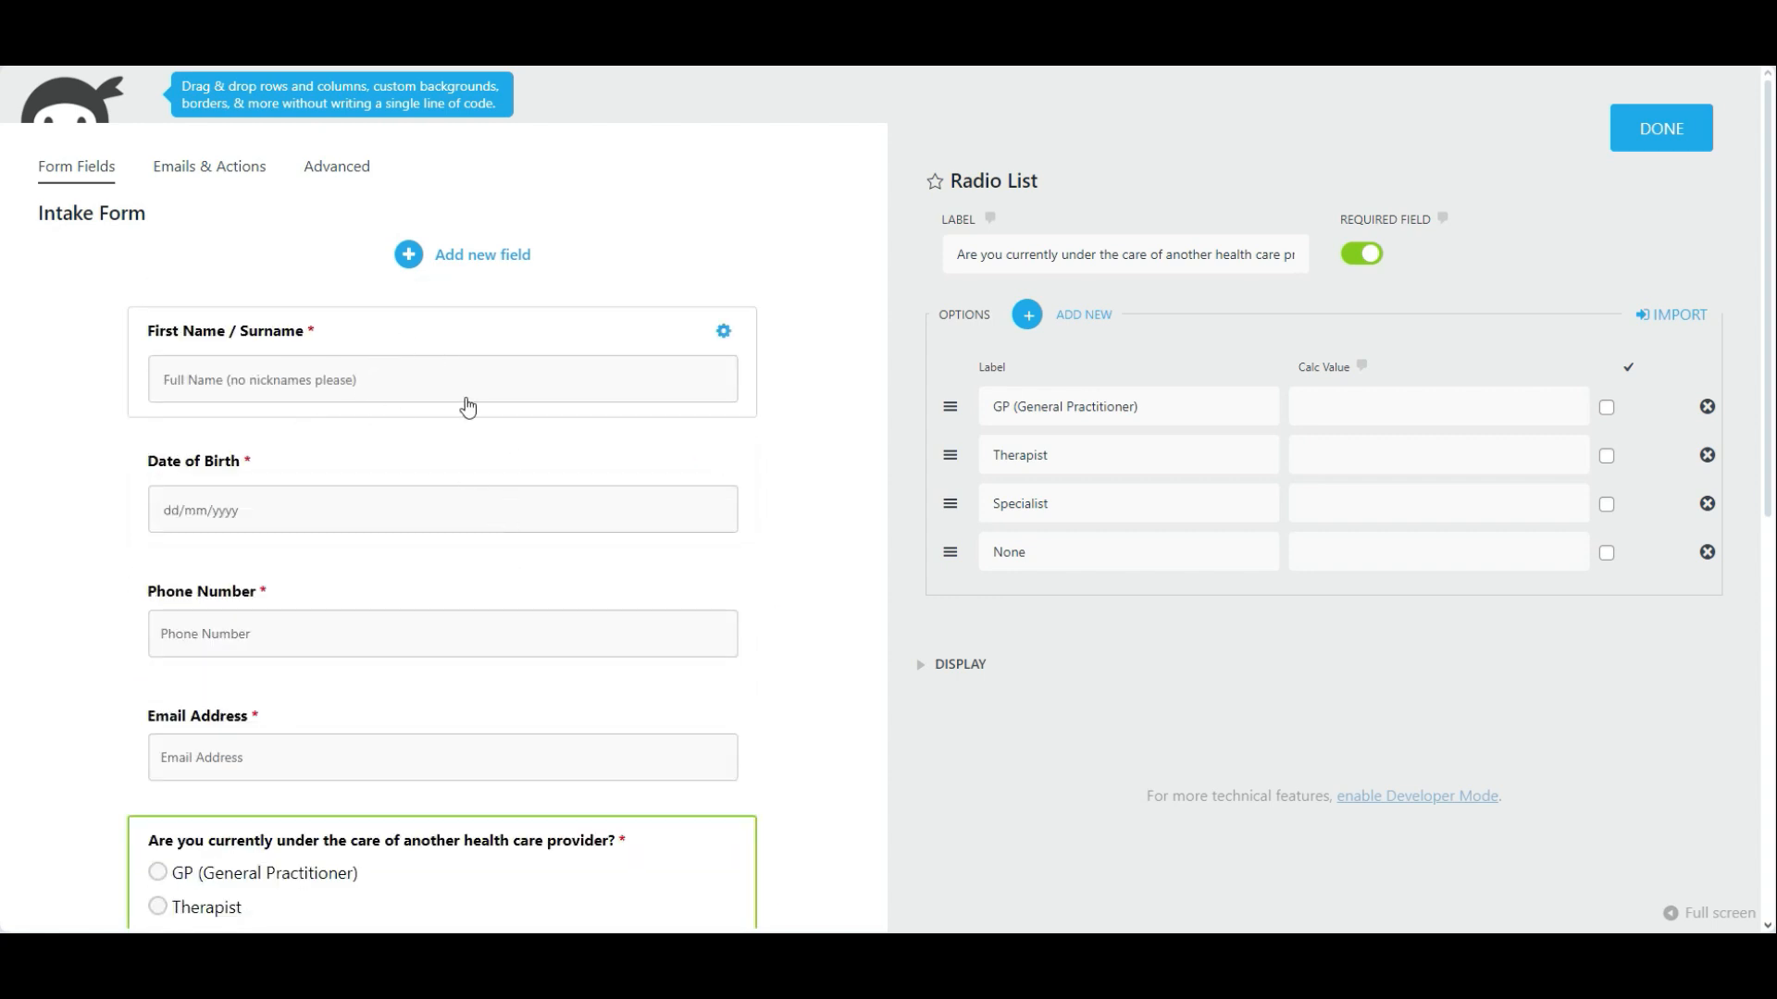
pyautogui.scroll(-8, 528, 555)
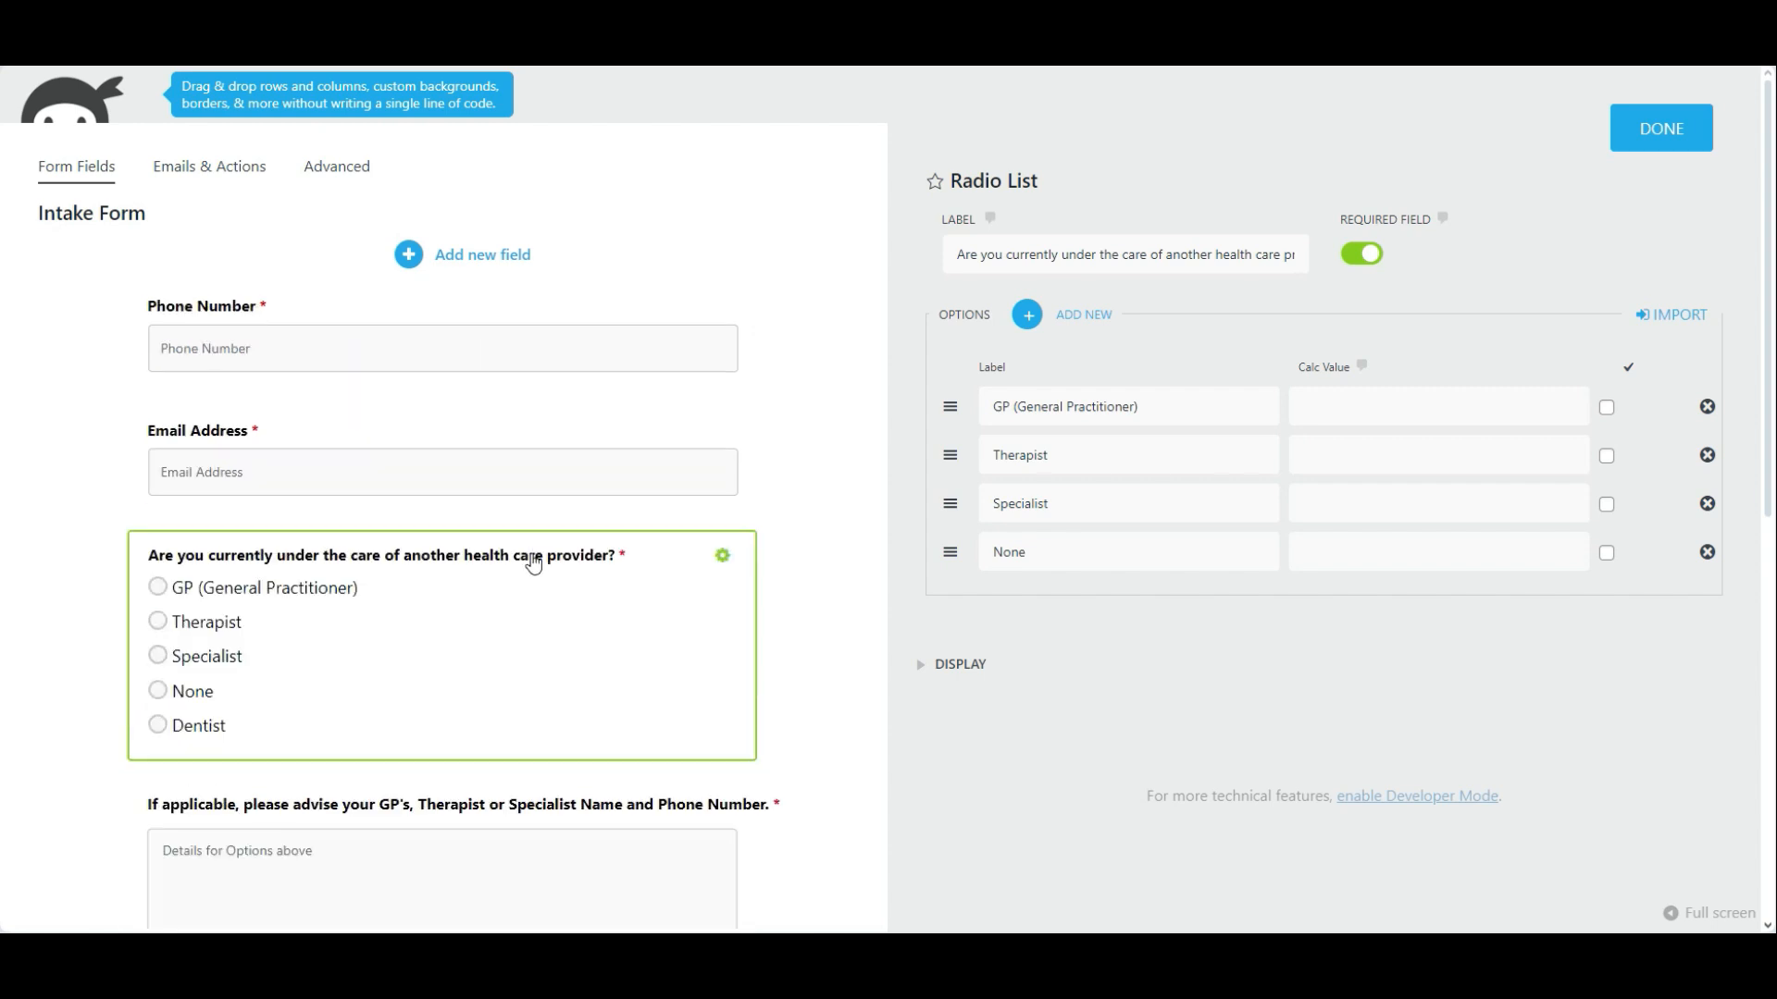
pyautogui.scroll(2, 393, 537)
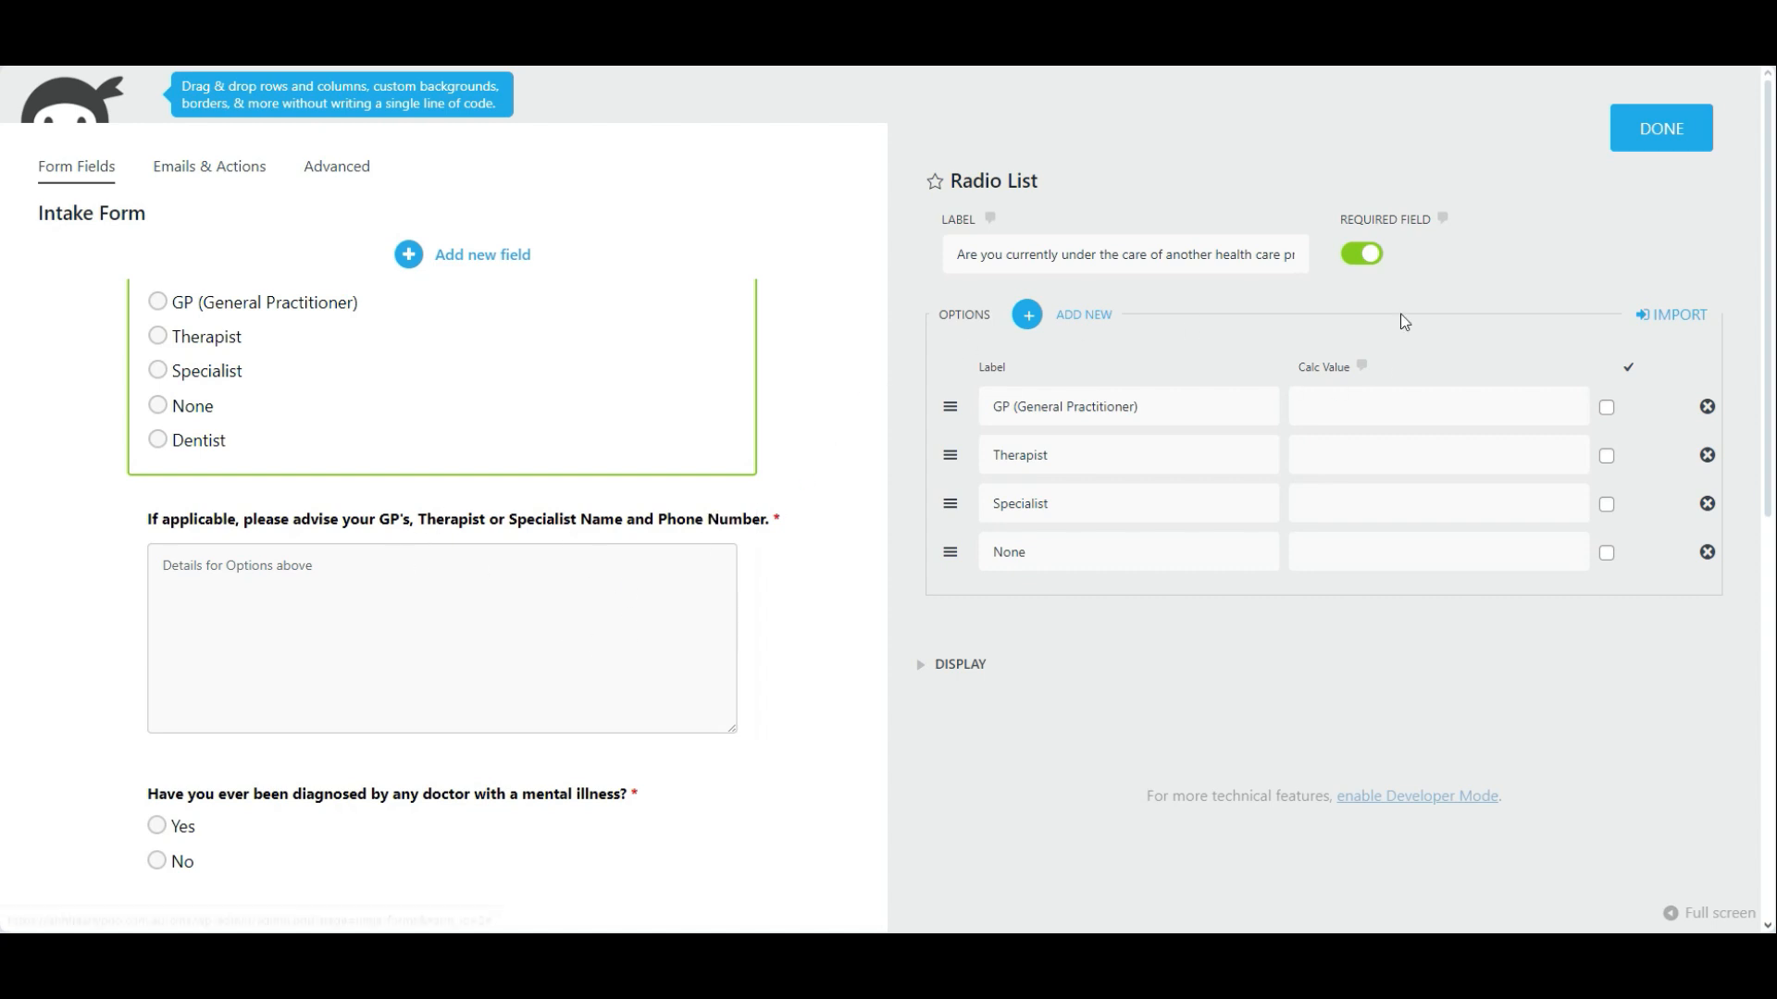
pyautogui.click(522, 592)
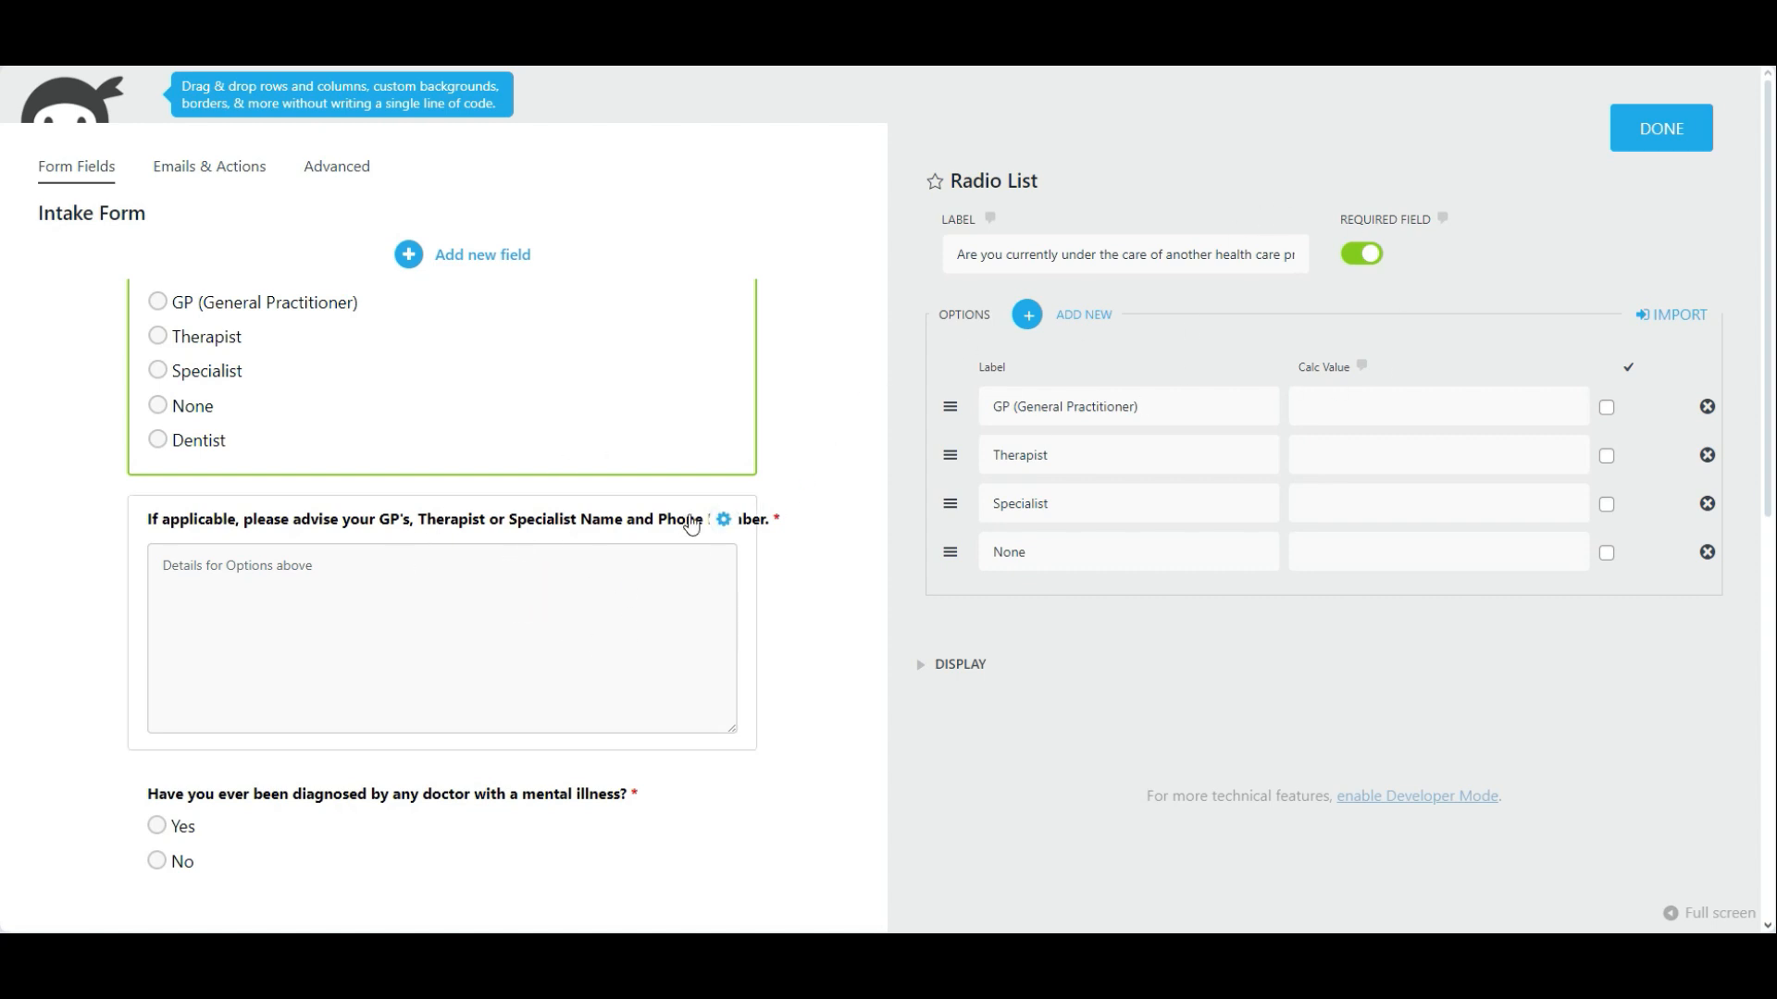
pyautogui.click(724, 521)
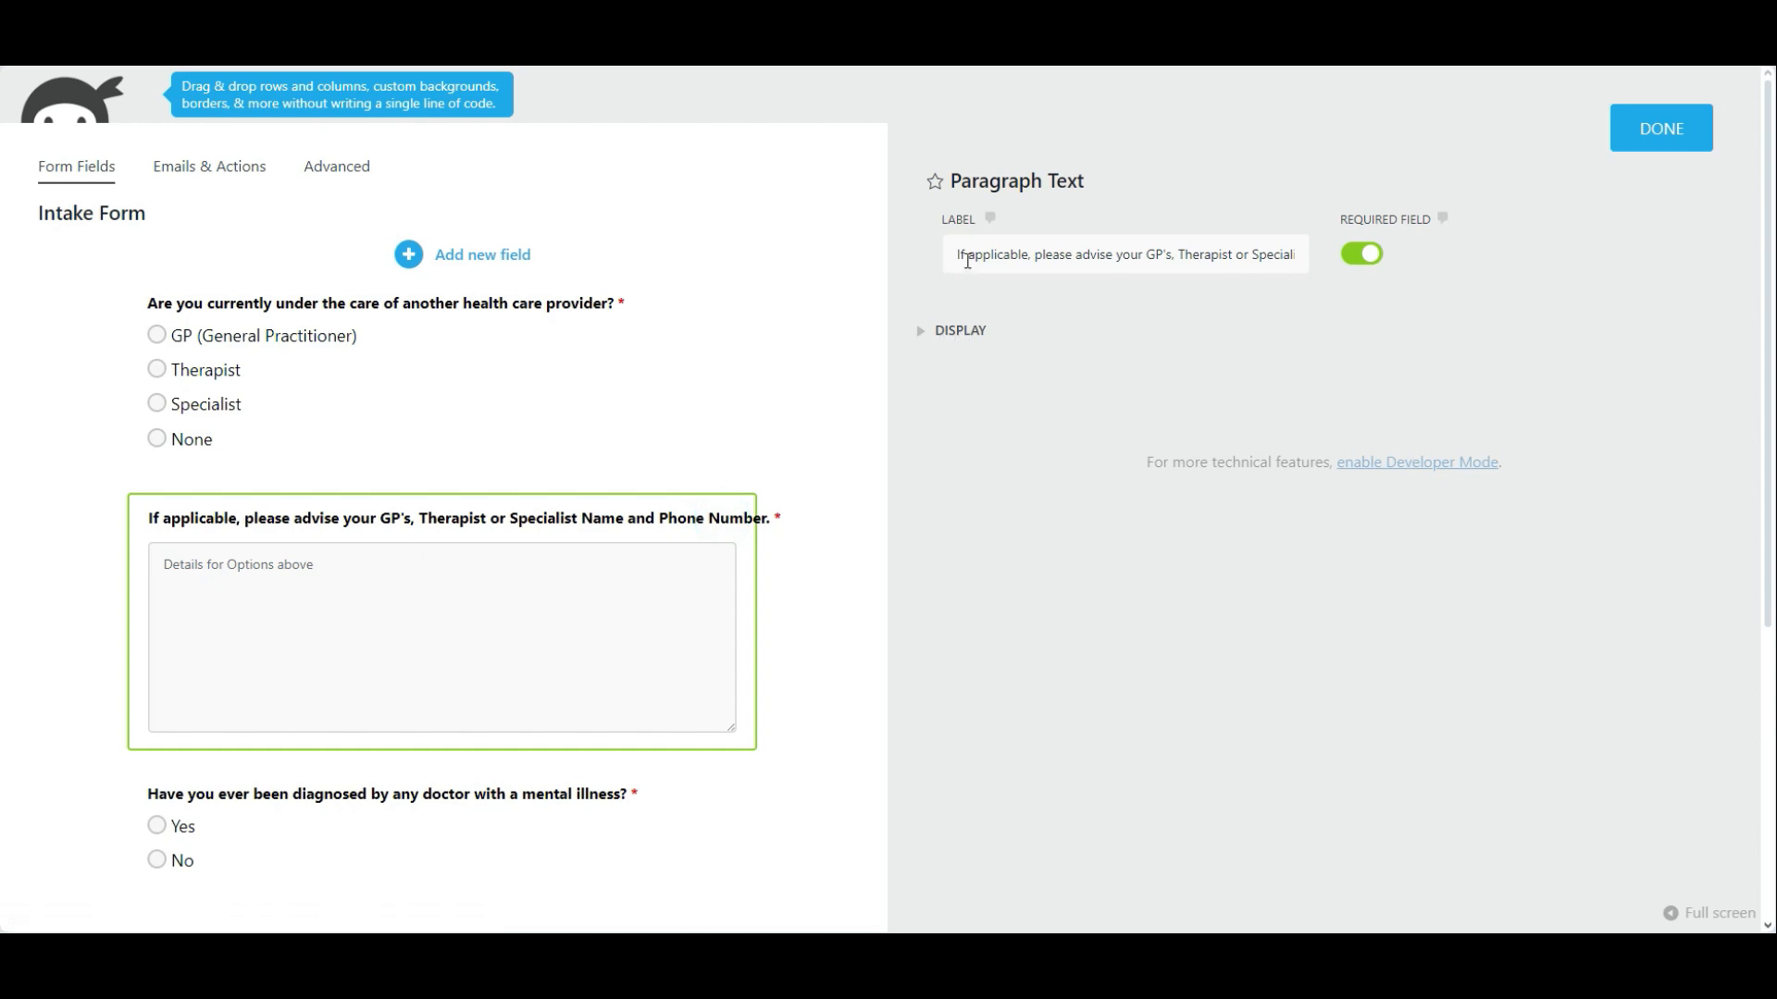
# Step: Inspect the label and placeholder text of the GP's, Therapist or Specialist paragraph field, showing its display settings
pyautogui.moveTo(953, 253); pyautogui.dragTo(1414, 225)
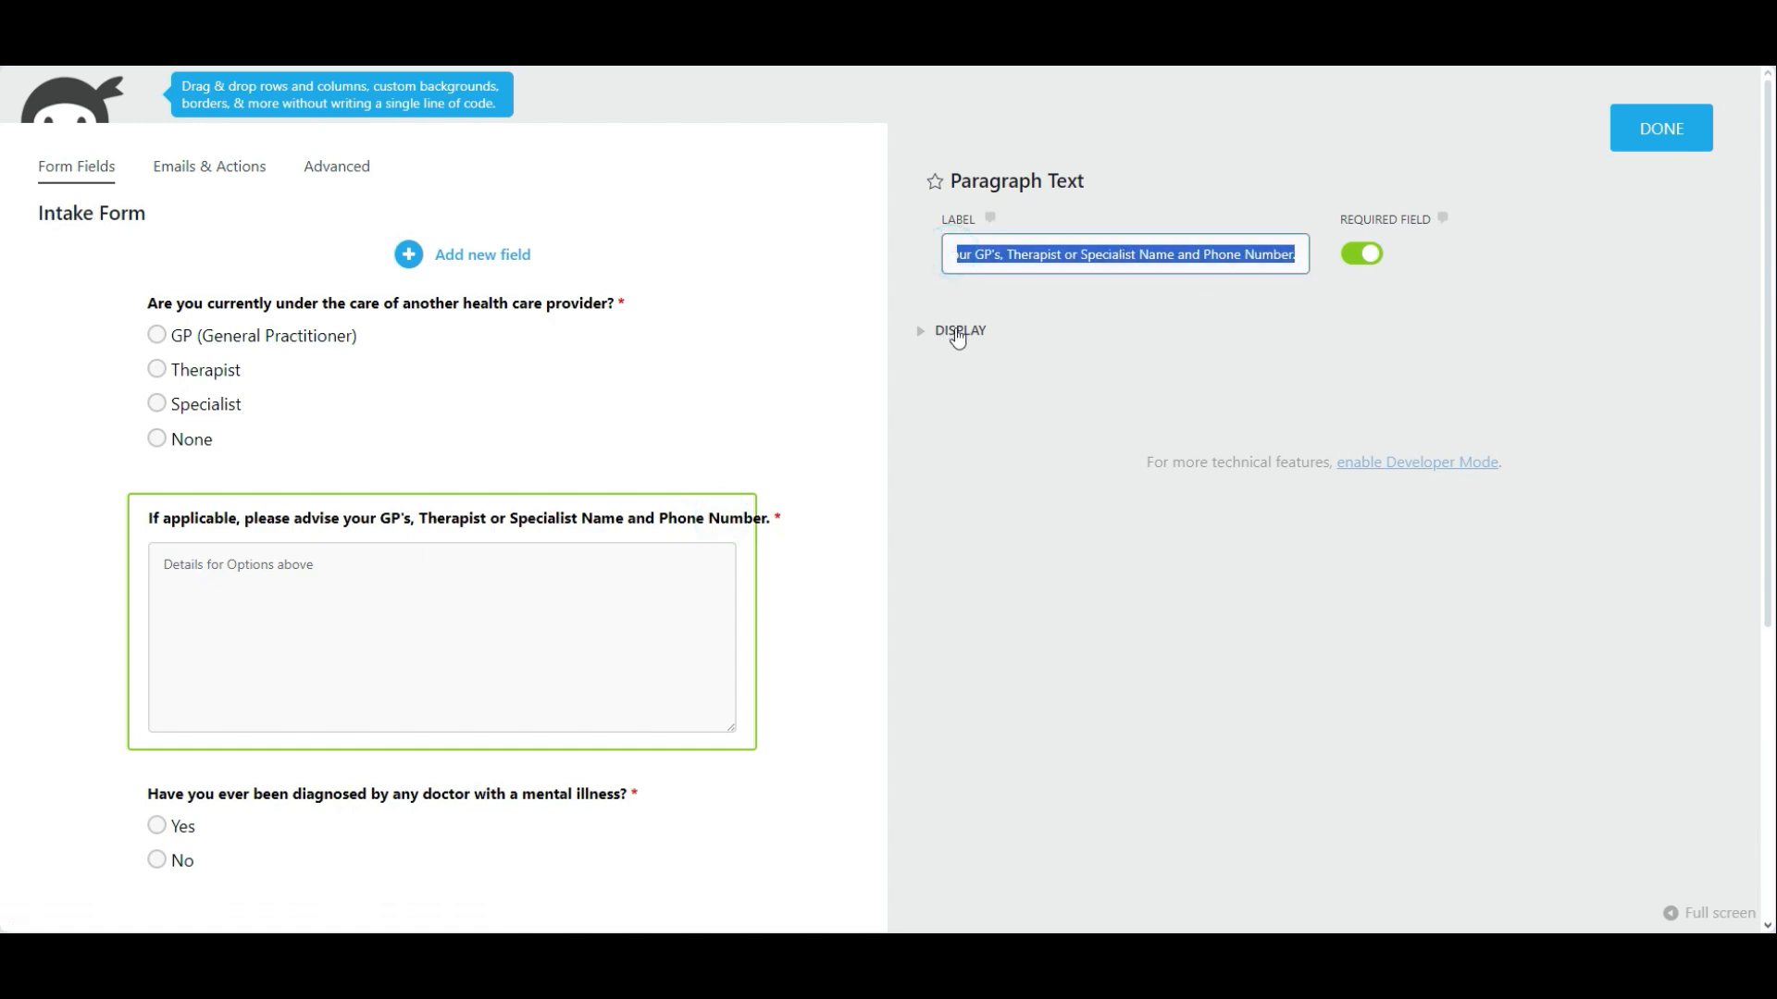
pyautogui.click(917, 341)
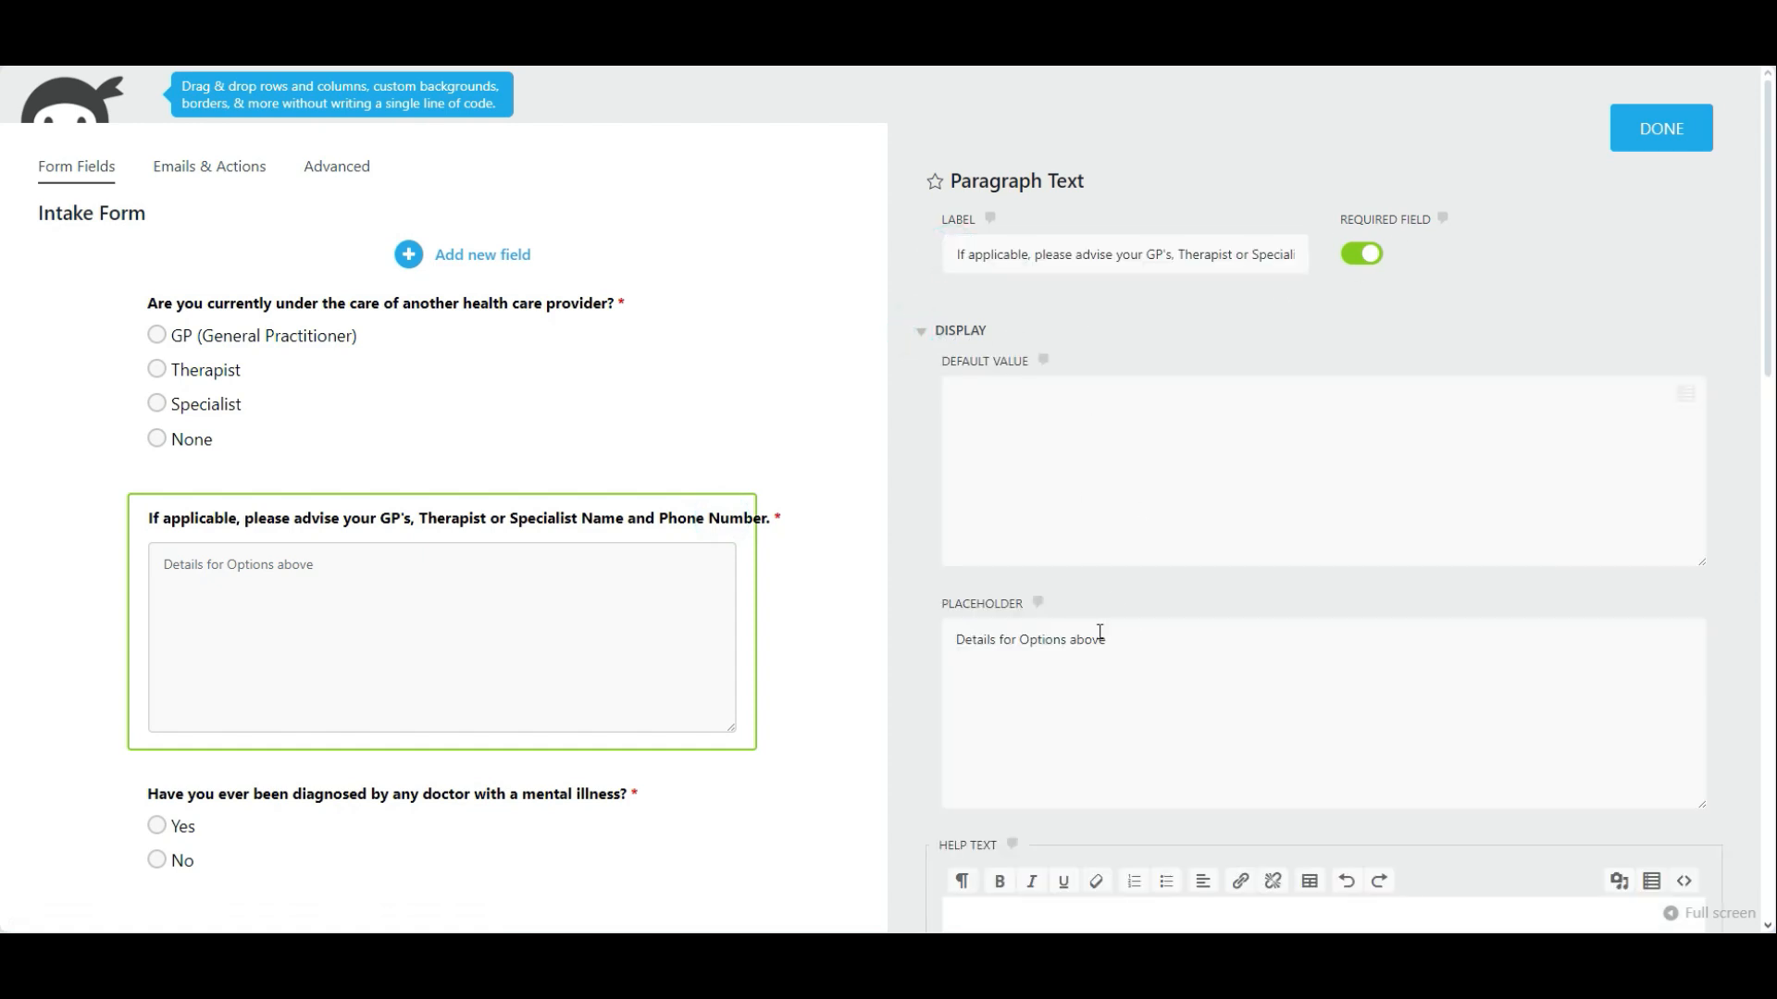
pyautogui.moveTo(1153, 643); pyautogui.dragTo(916, 651)
# Step: Open the settings of the "How did you hear about Ahh Haa Hypnotherapy?" question and review its options and the follow-up details field
pyautogui.scroll(-4, 703, 665)
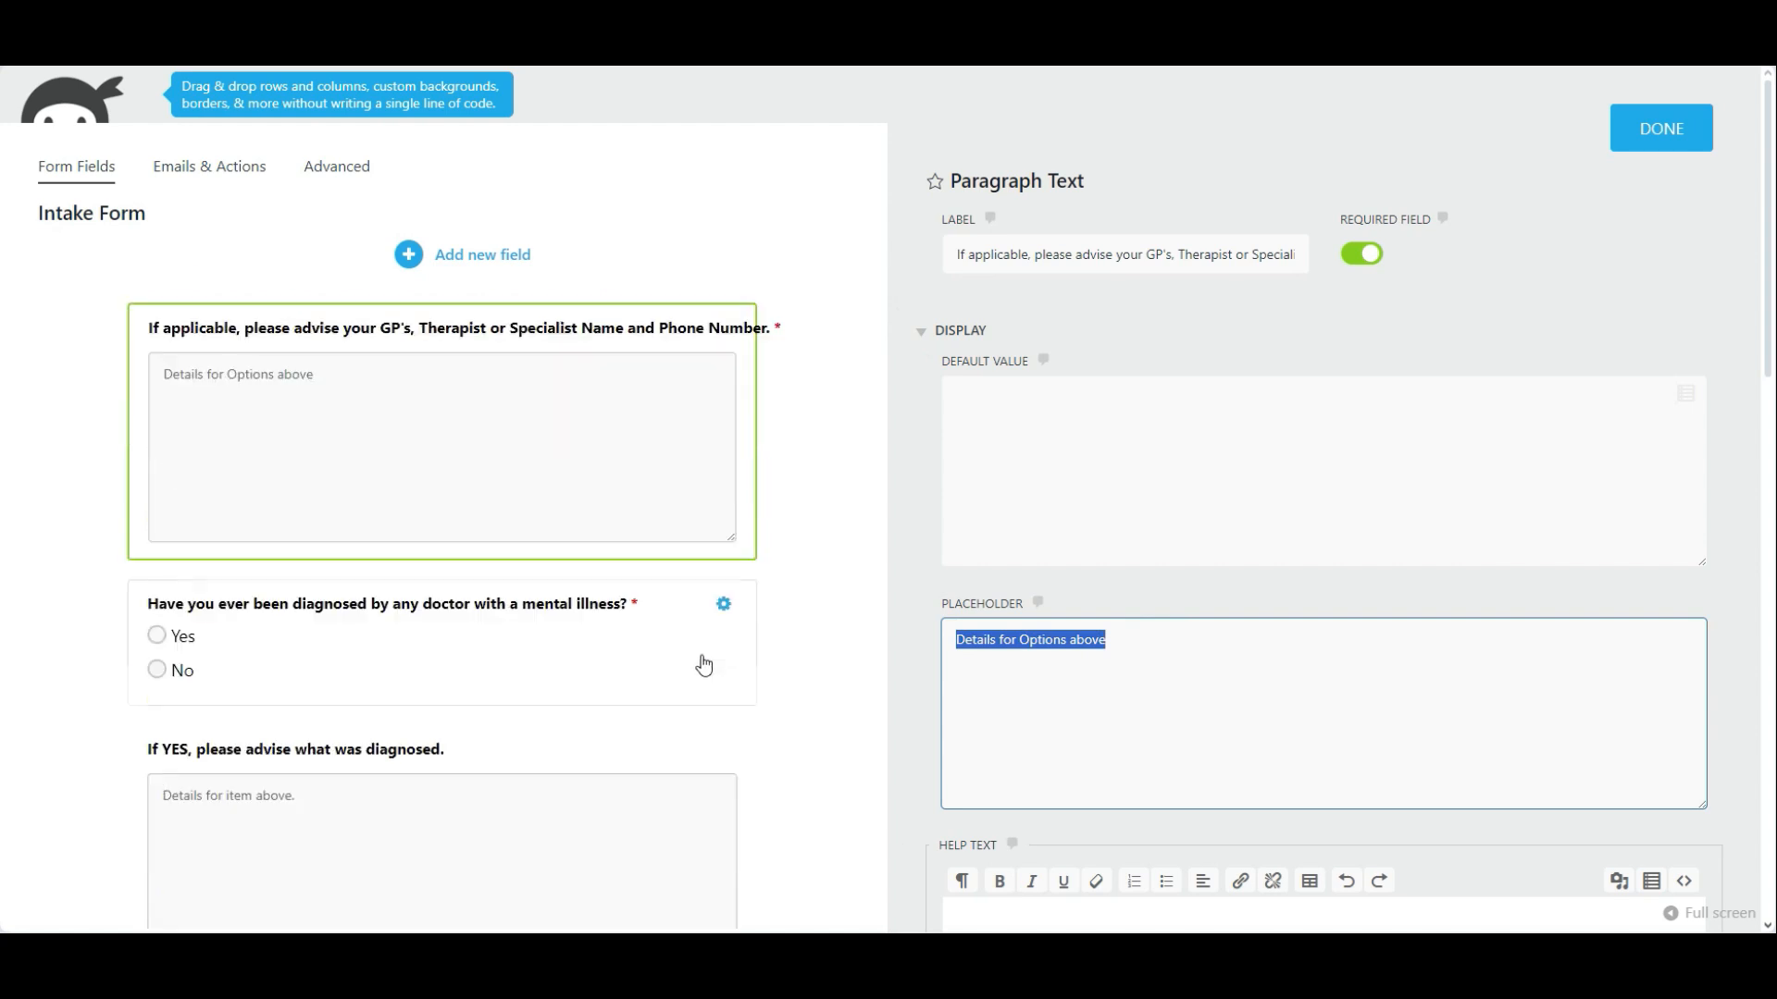
pyautogui.scroll(-8, 705, 665)
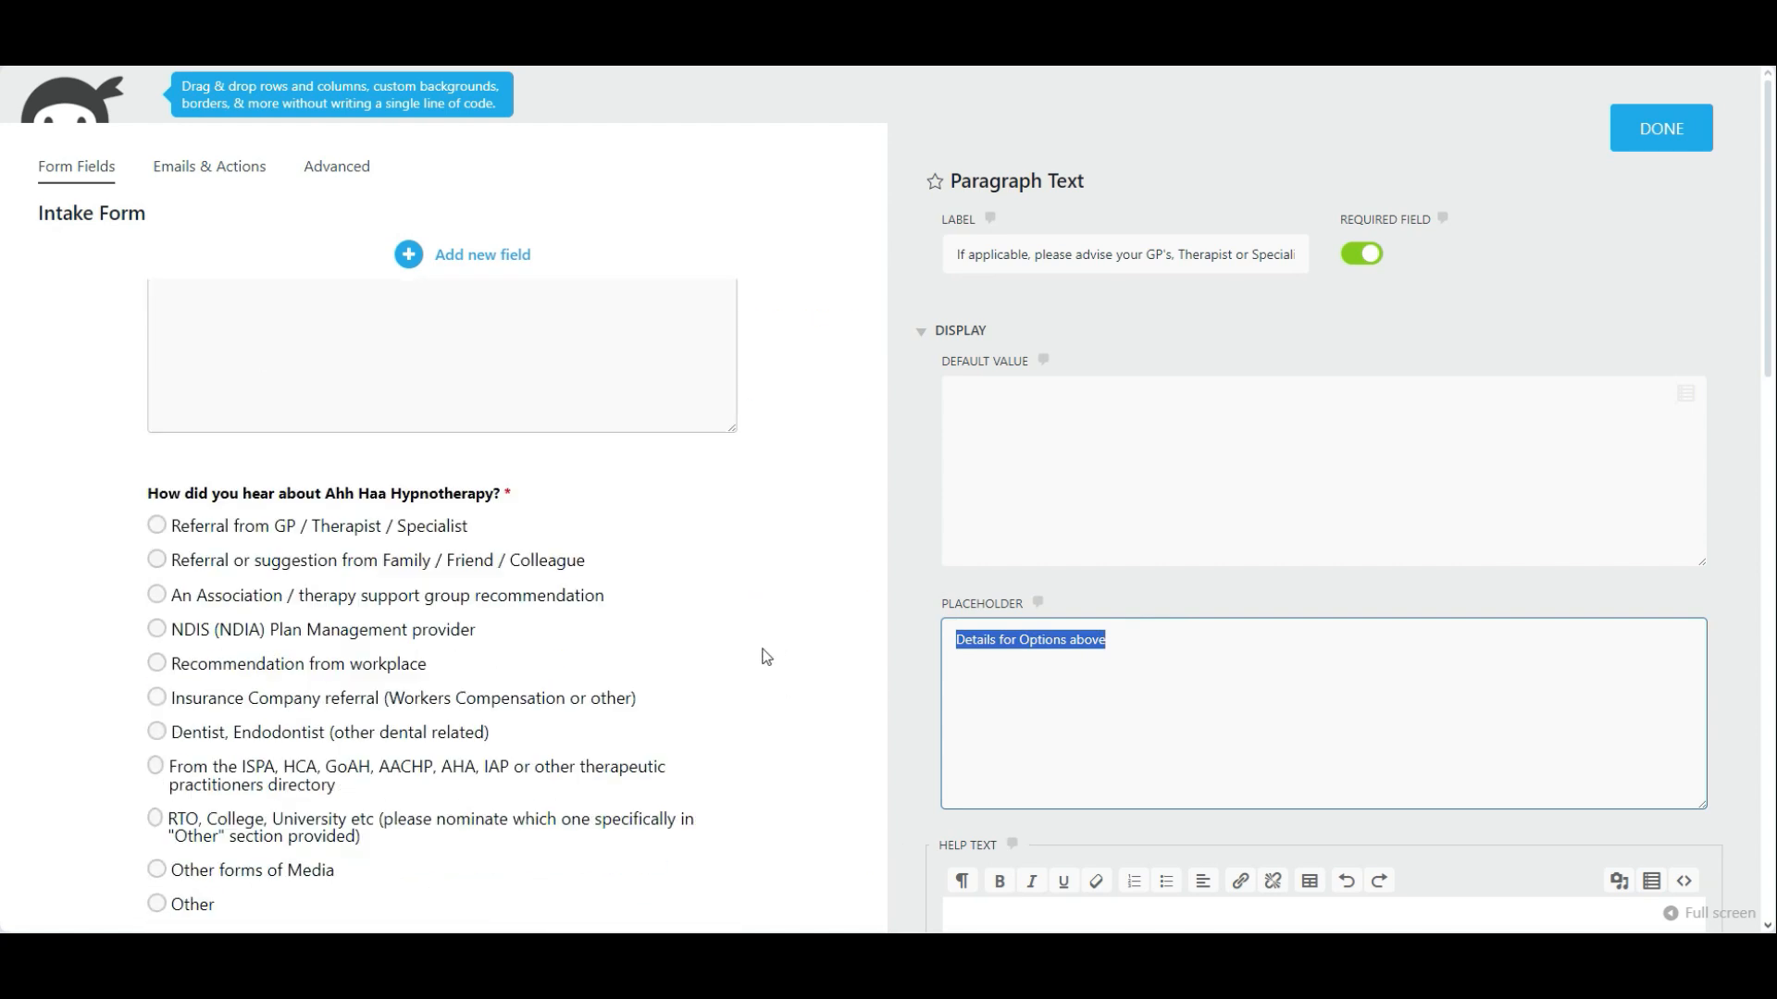
pyautogui.click(627, 501)
pyautogui.scroll(-4, 532, 726)
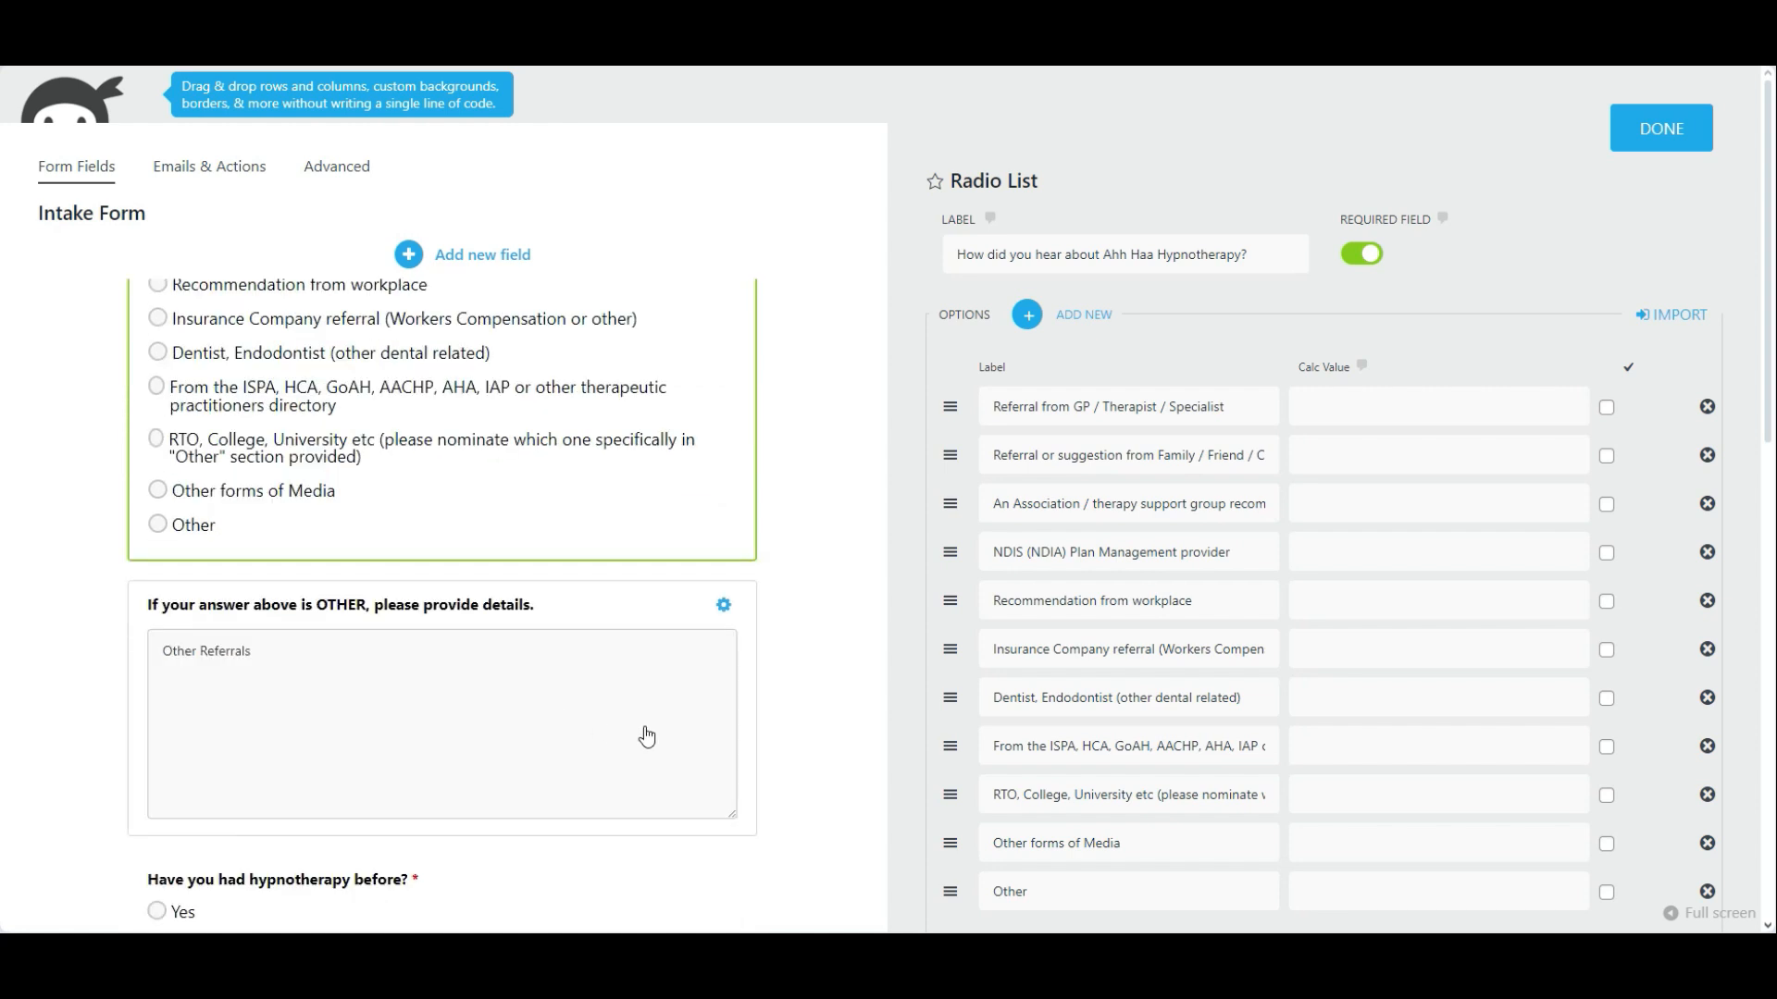
pyautogui.scroll(2, 529, 340)
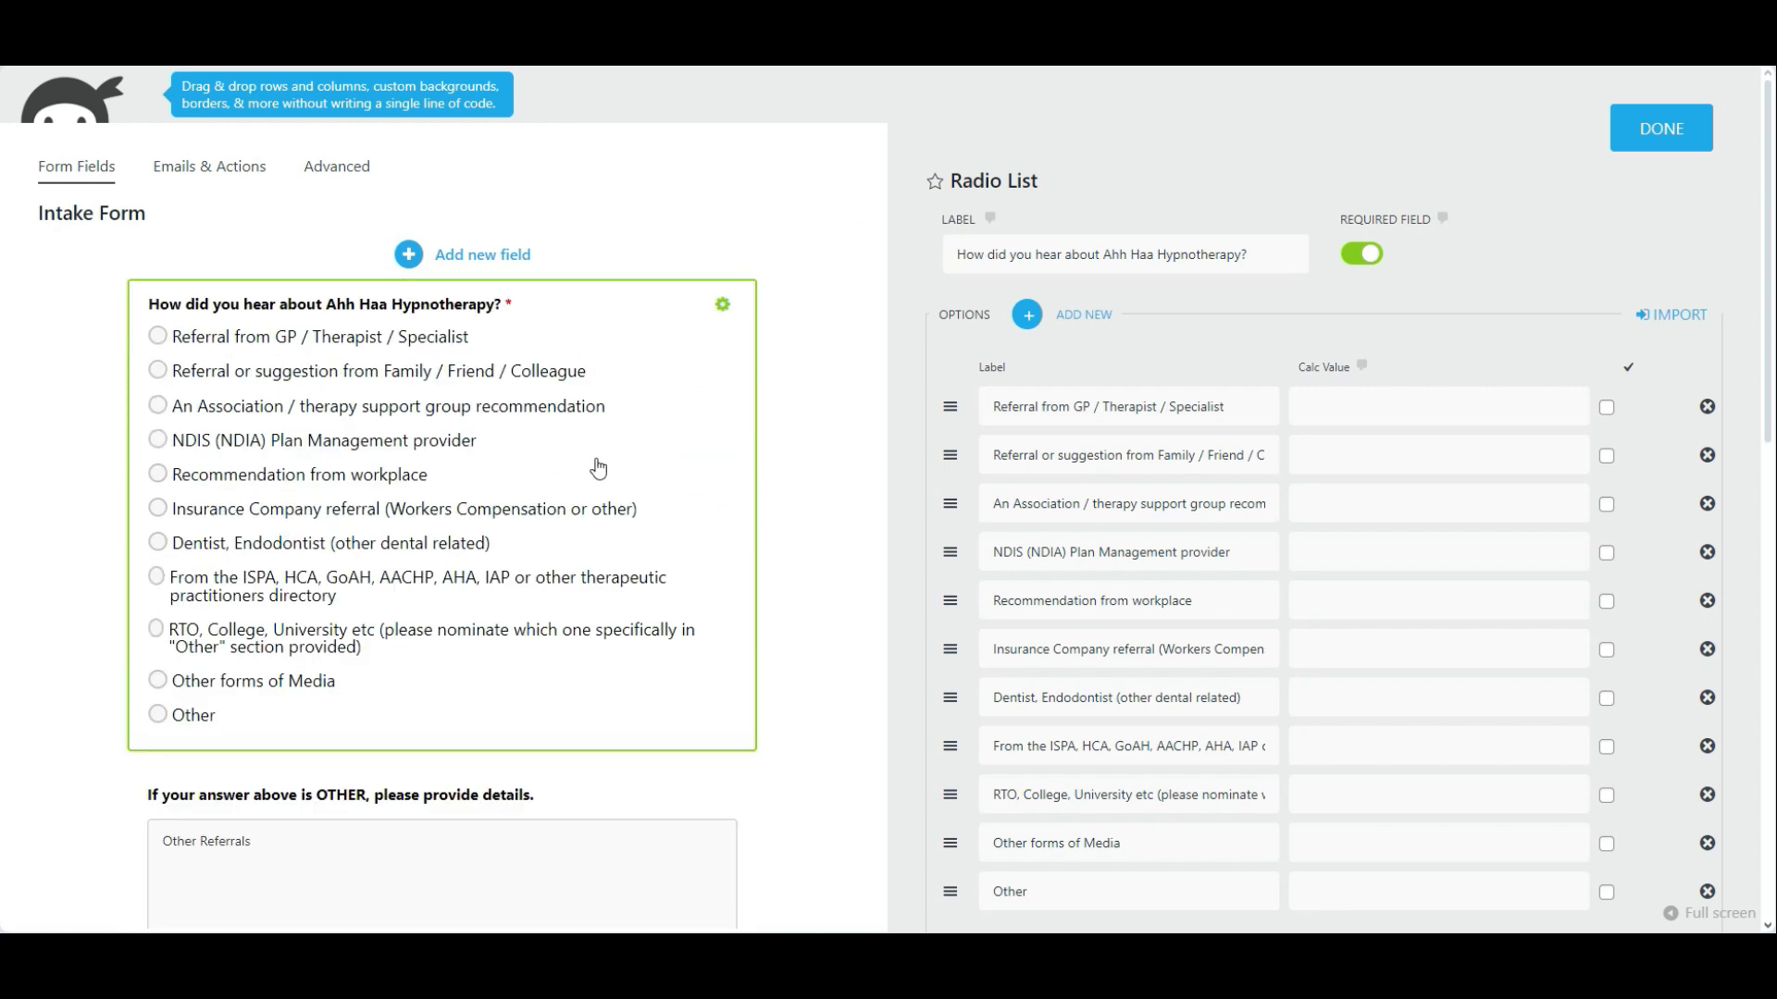
# Step: Look through the smoking, alcohol and sleep questions, and open the settings of the "Do you currently suffer from any of the following?" checkbox list
pyautogui.scroll(-10, 587, 626)
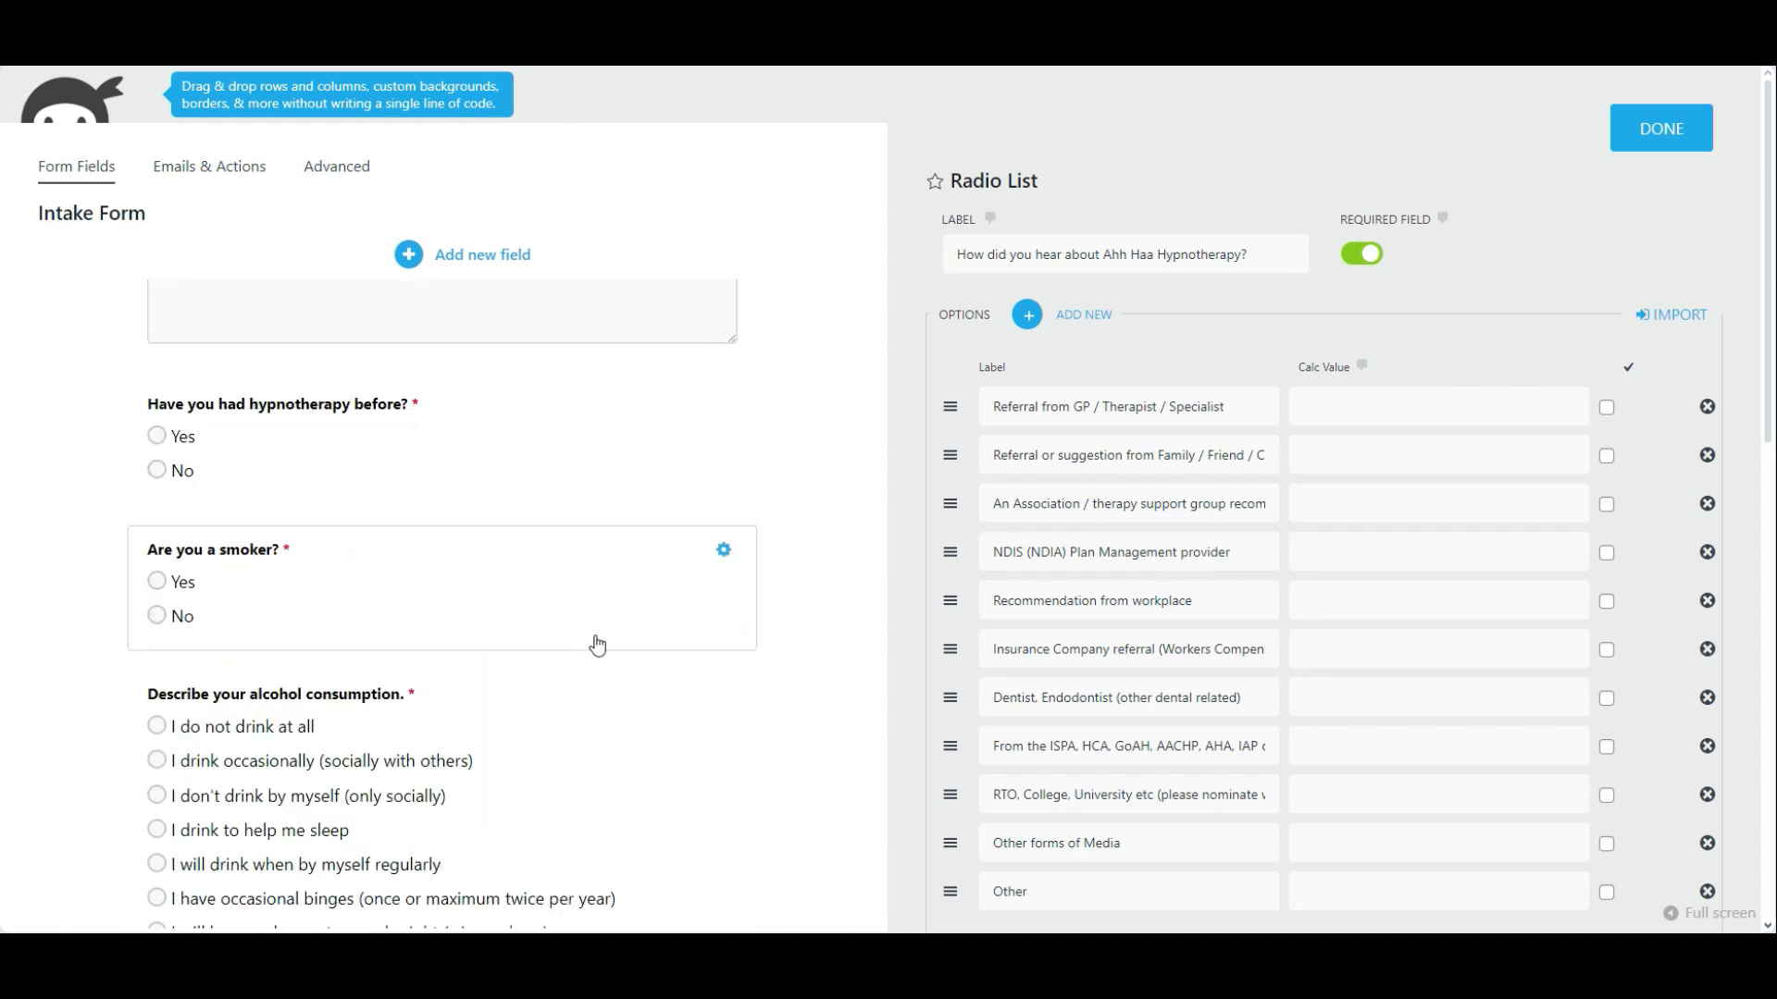
pyautogui.scroll(-11, 597, 646)
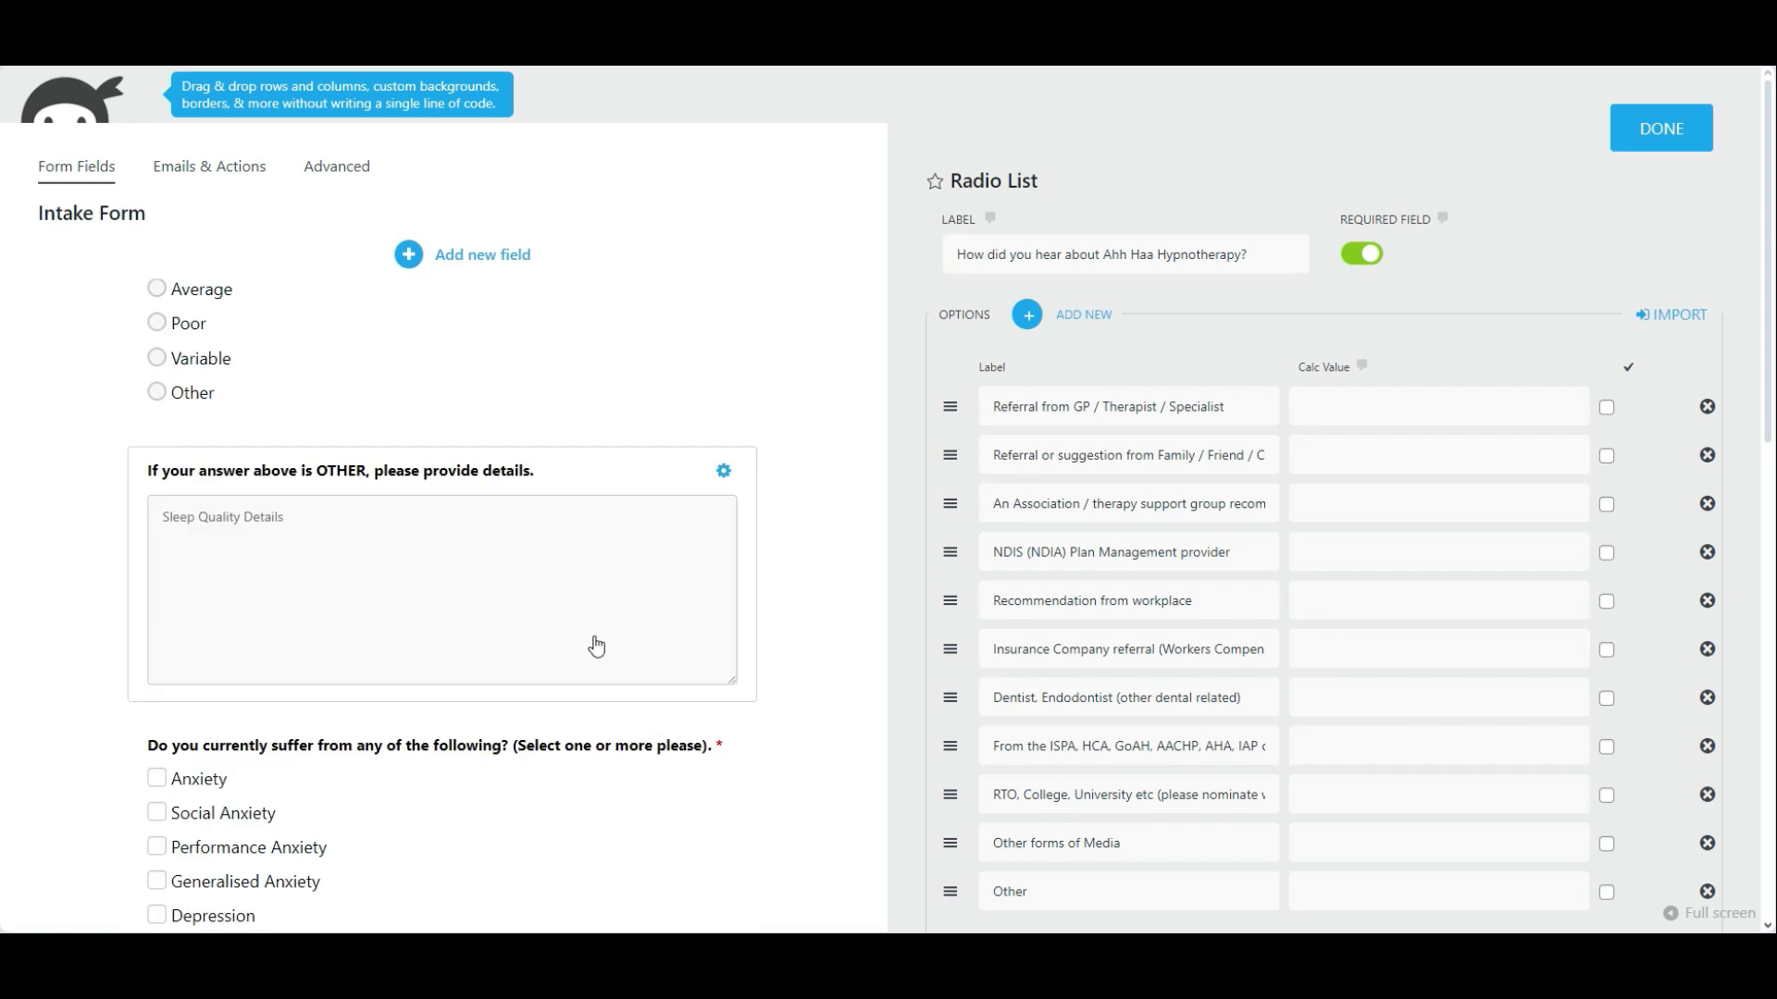
pyautogui.scroll(-4, 610, 638)
pyautogui.scroll(4, 607, 448)
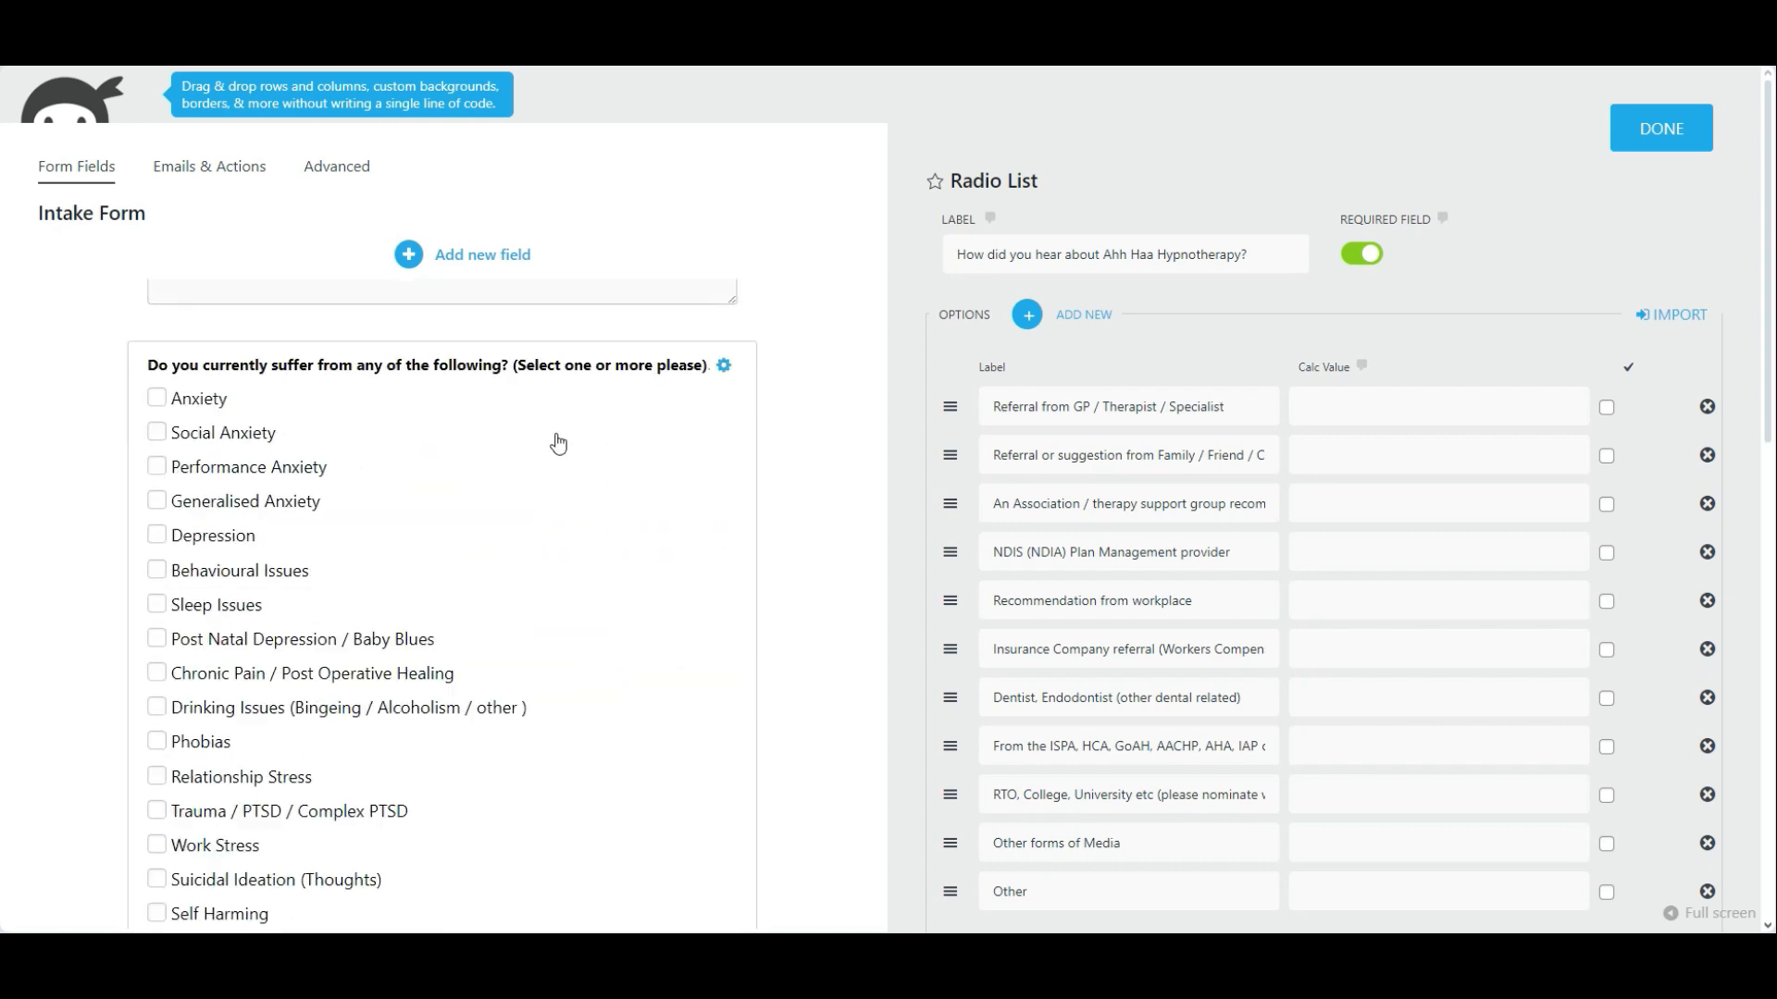
pyautogui.scroll(7, 158, 469)
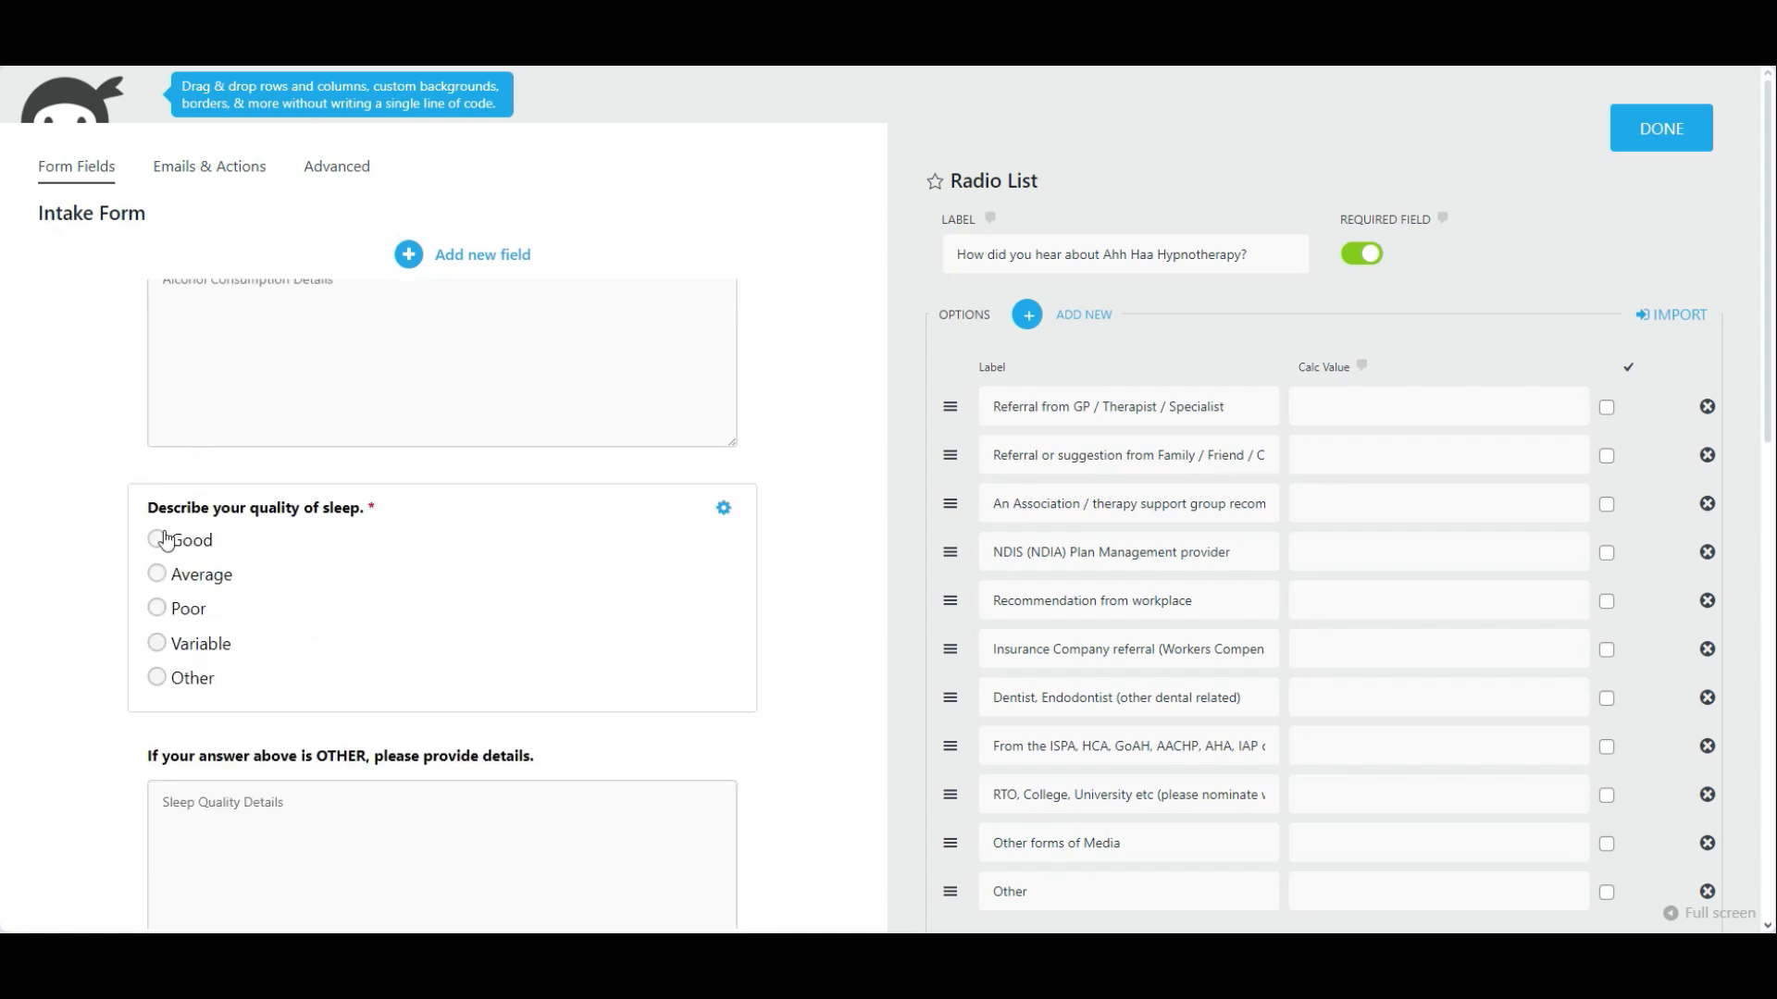
pyautogui.scroll(-5, 541, 626)
pyautogui.click(608, 639)
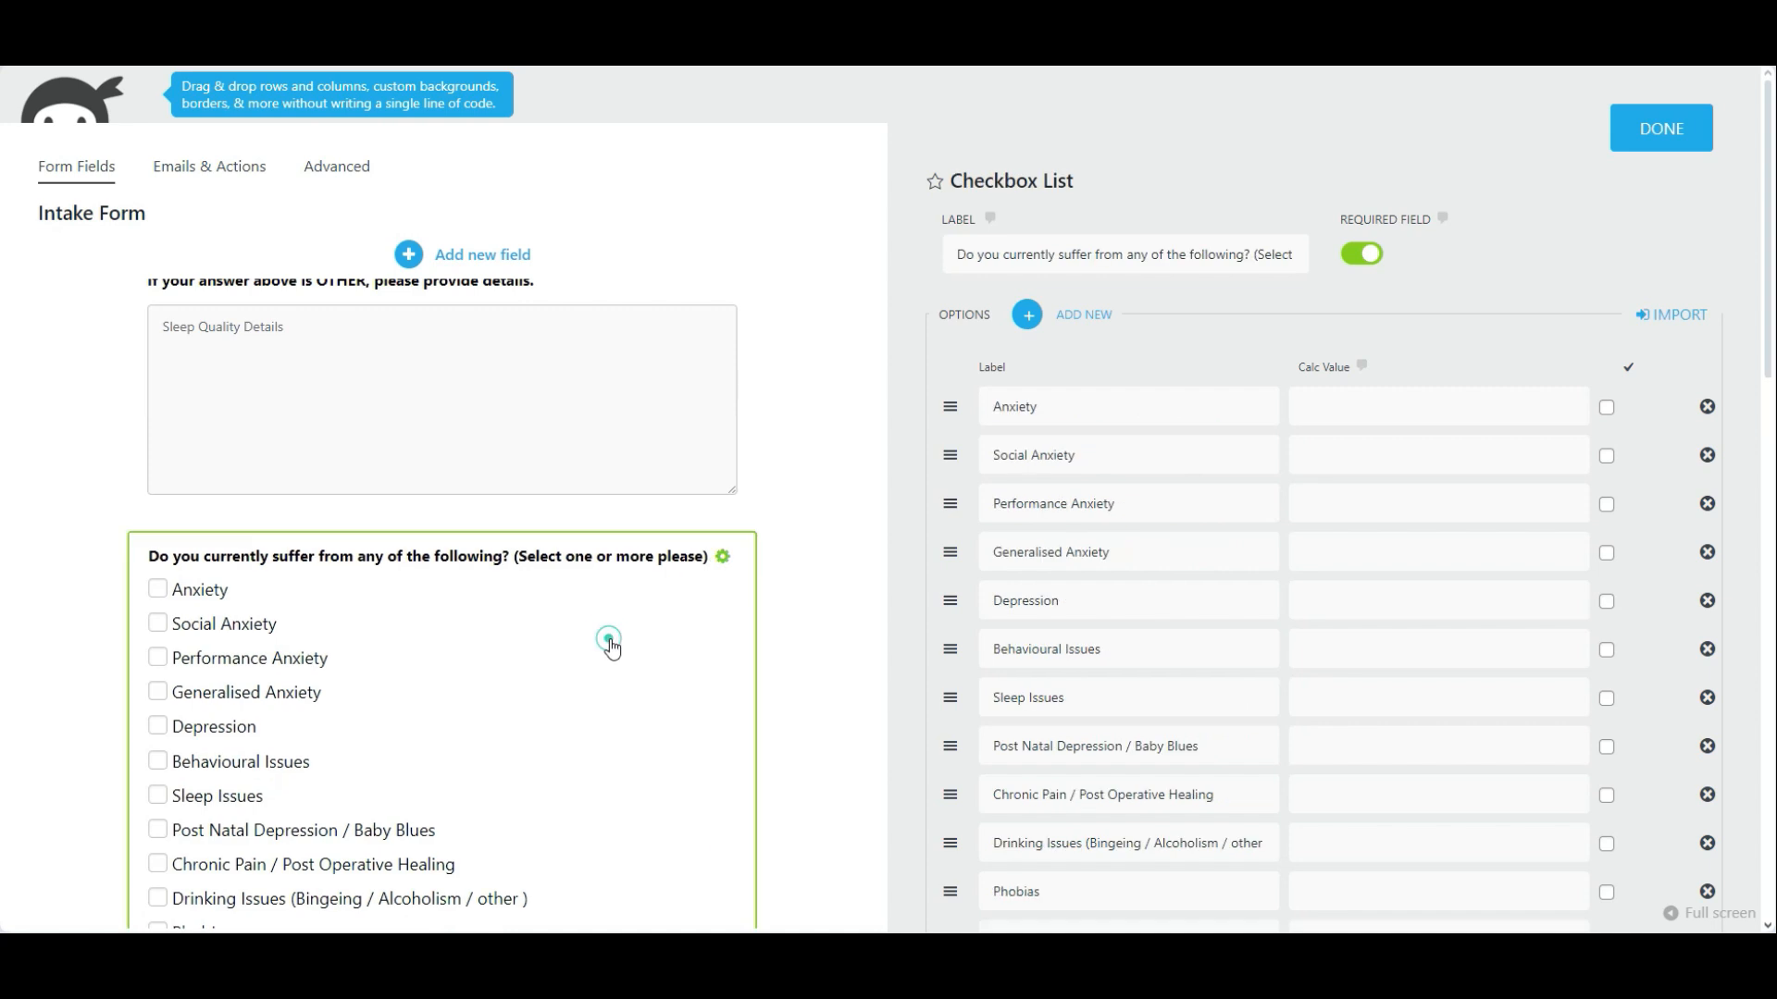
# Step: Review the checkbox list's condition options in both the form and its settings, from Anxiety through to Other
pyautogui.scroll(-2, 680, 735)
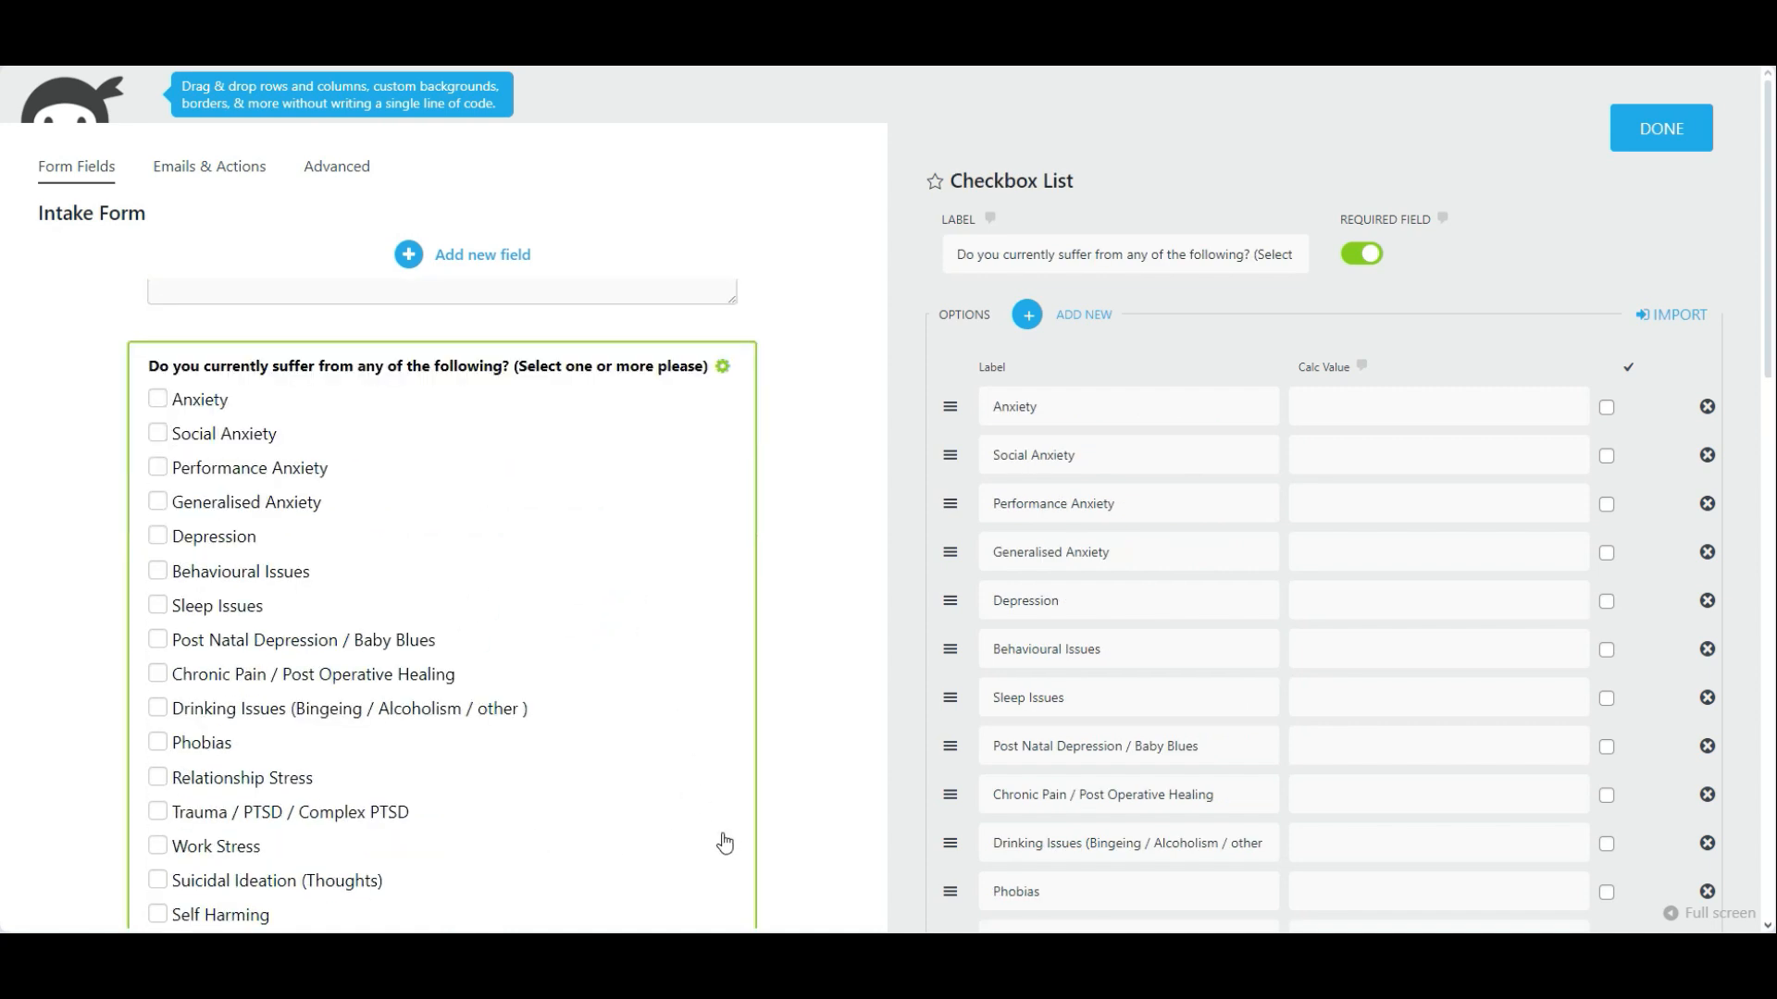
pyautogui.scroll(-1, 371, 450)
pyautogui.scroll(1, 748, 703)
pyautogui.scroll(-2, 1112, 268)
pyautogui.scroll(2, 1146, 361)
pyautogui.scroll(-10, 1178, 397)
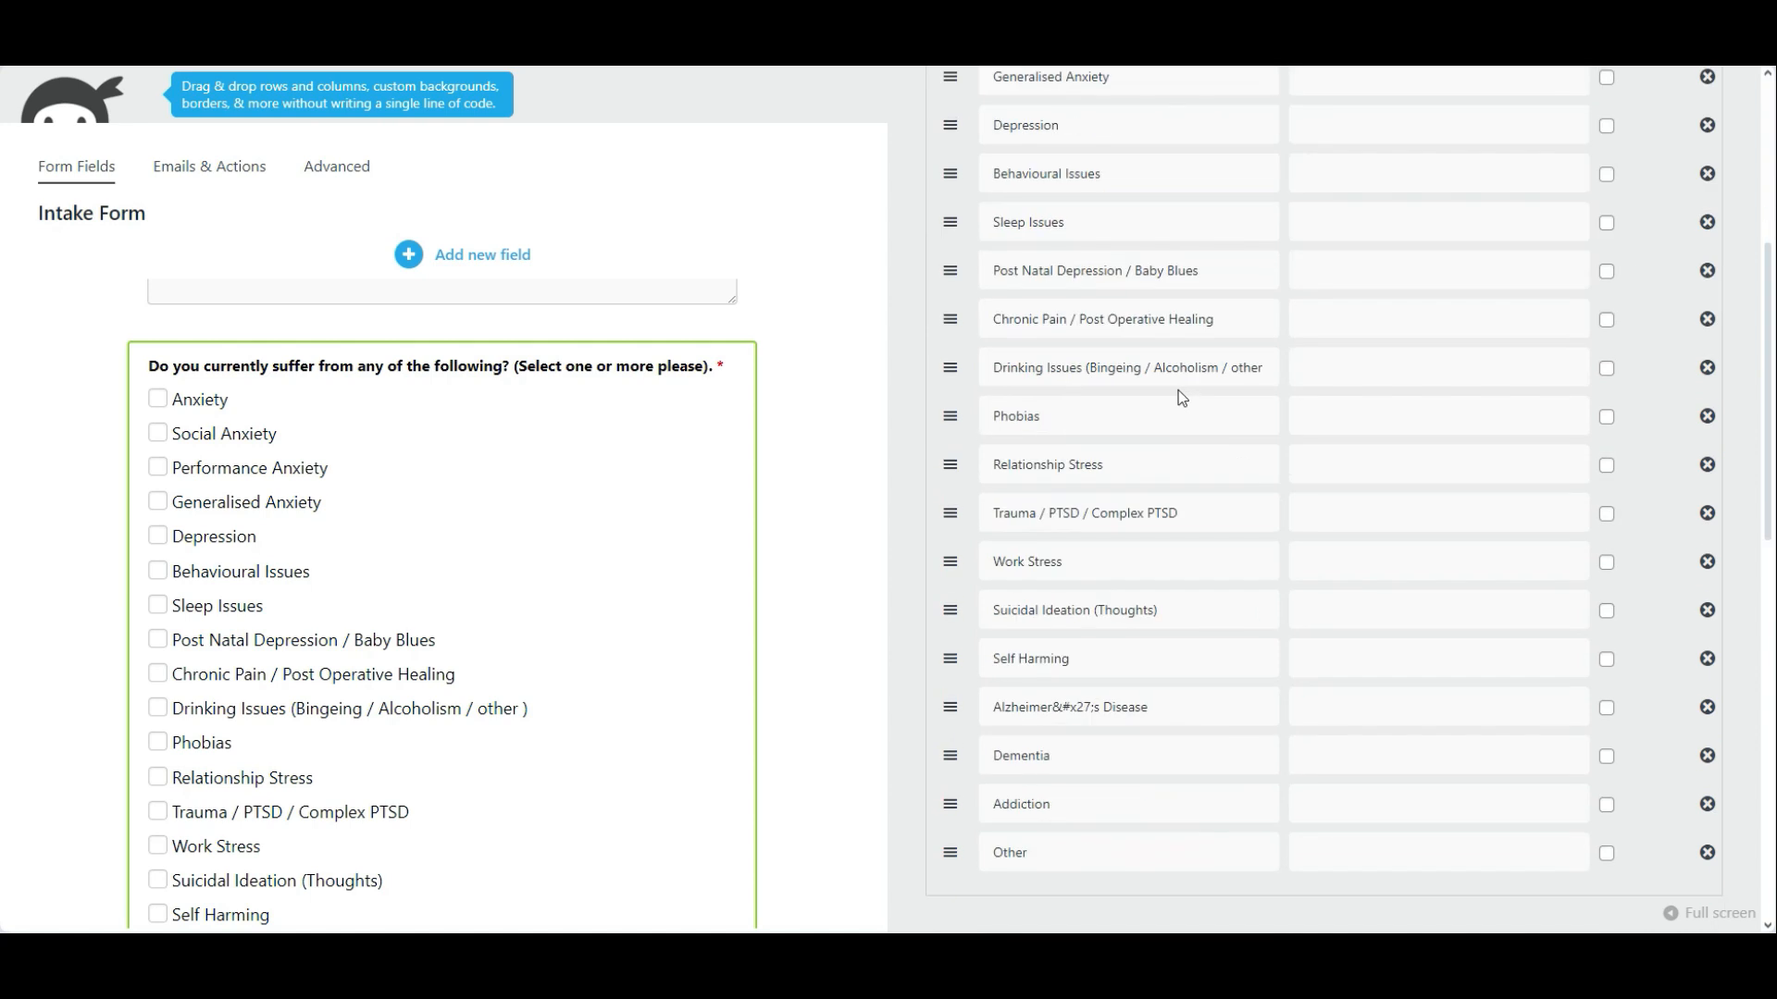
pyautogui.scroll(7, 1162, 464)
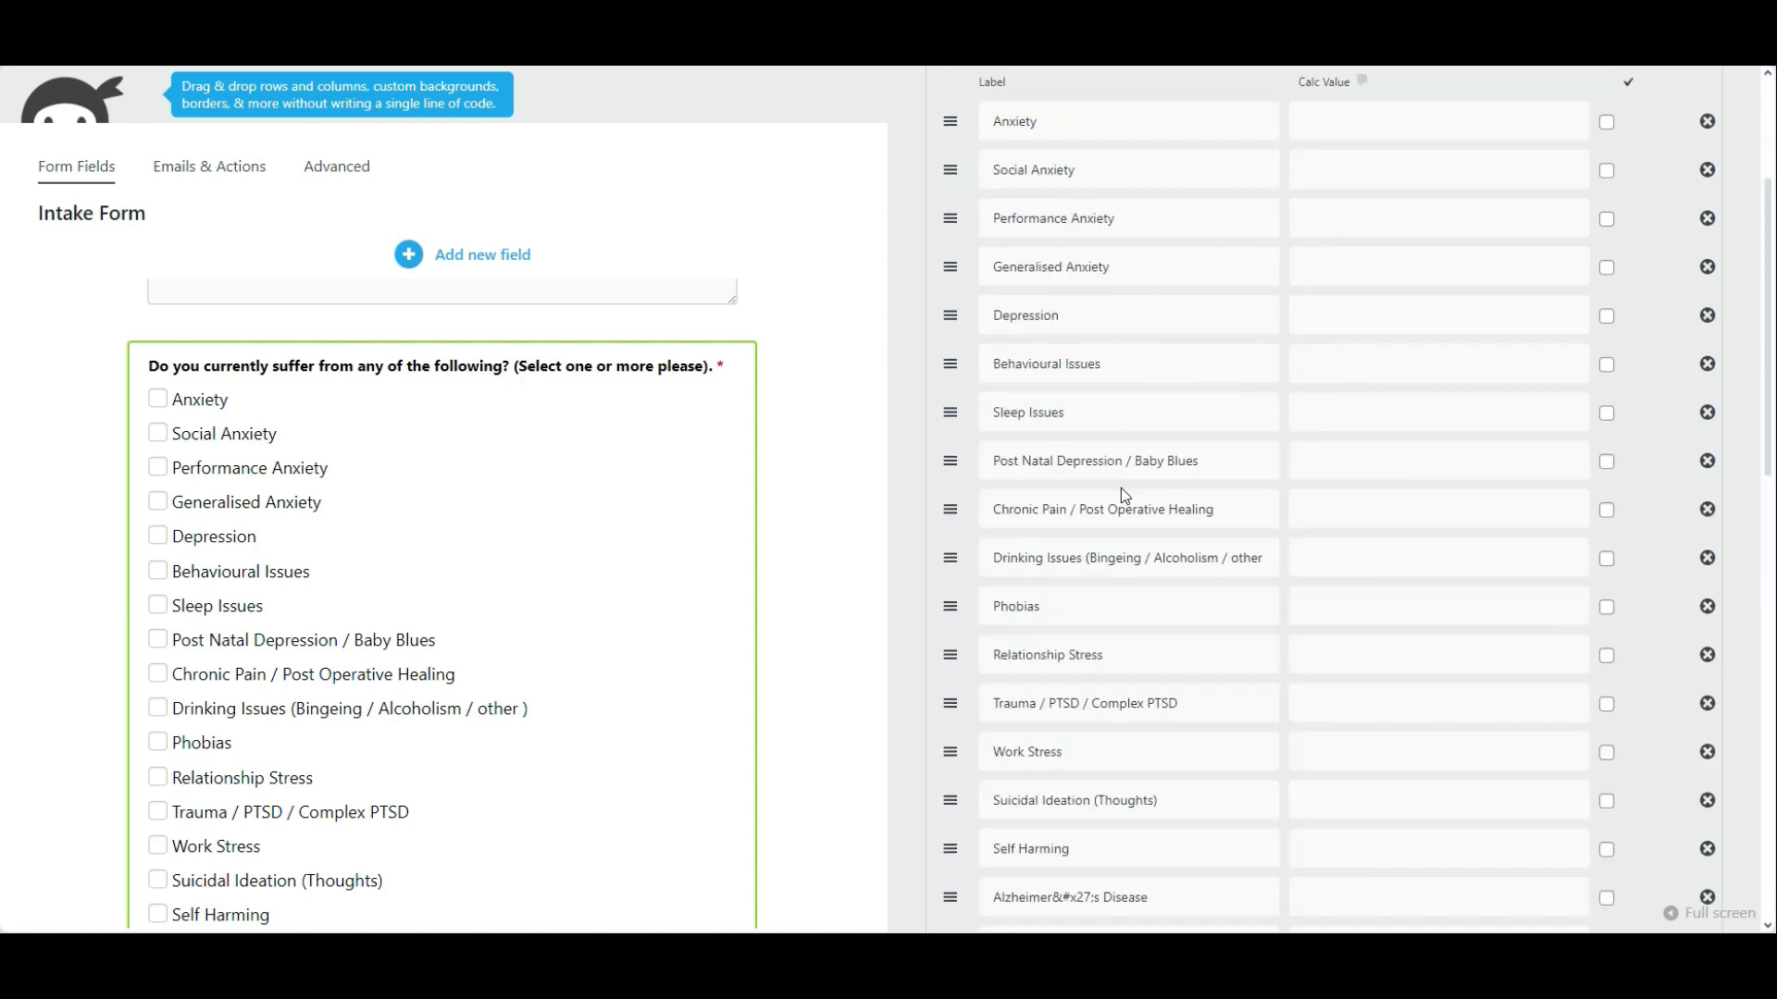
pyautogui.scroll(2, 555, 666)
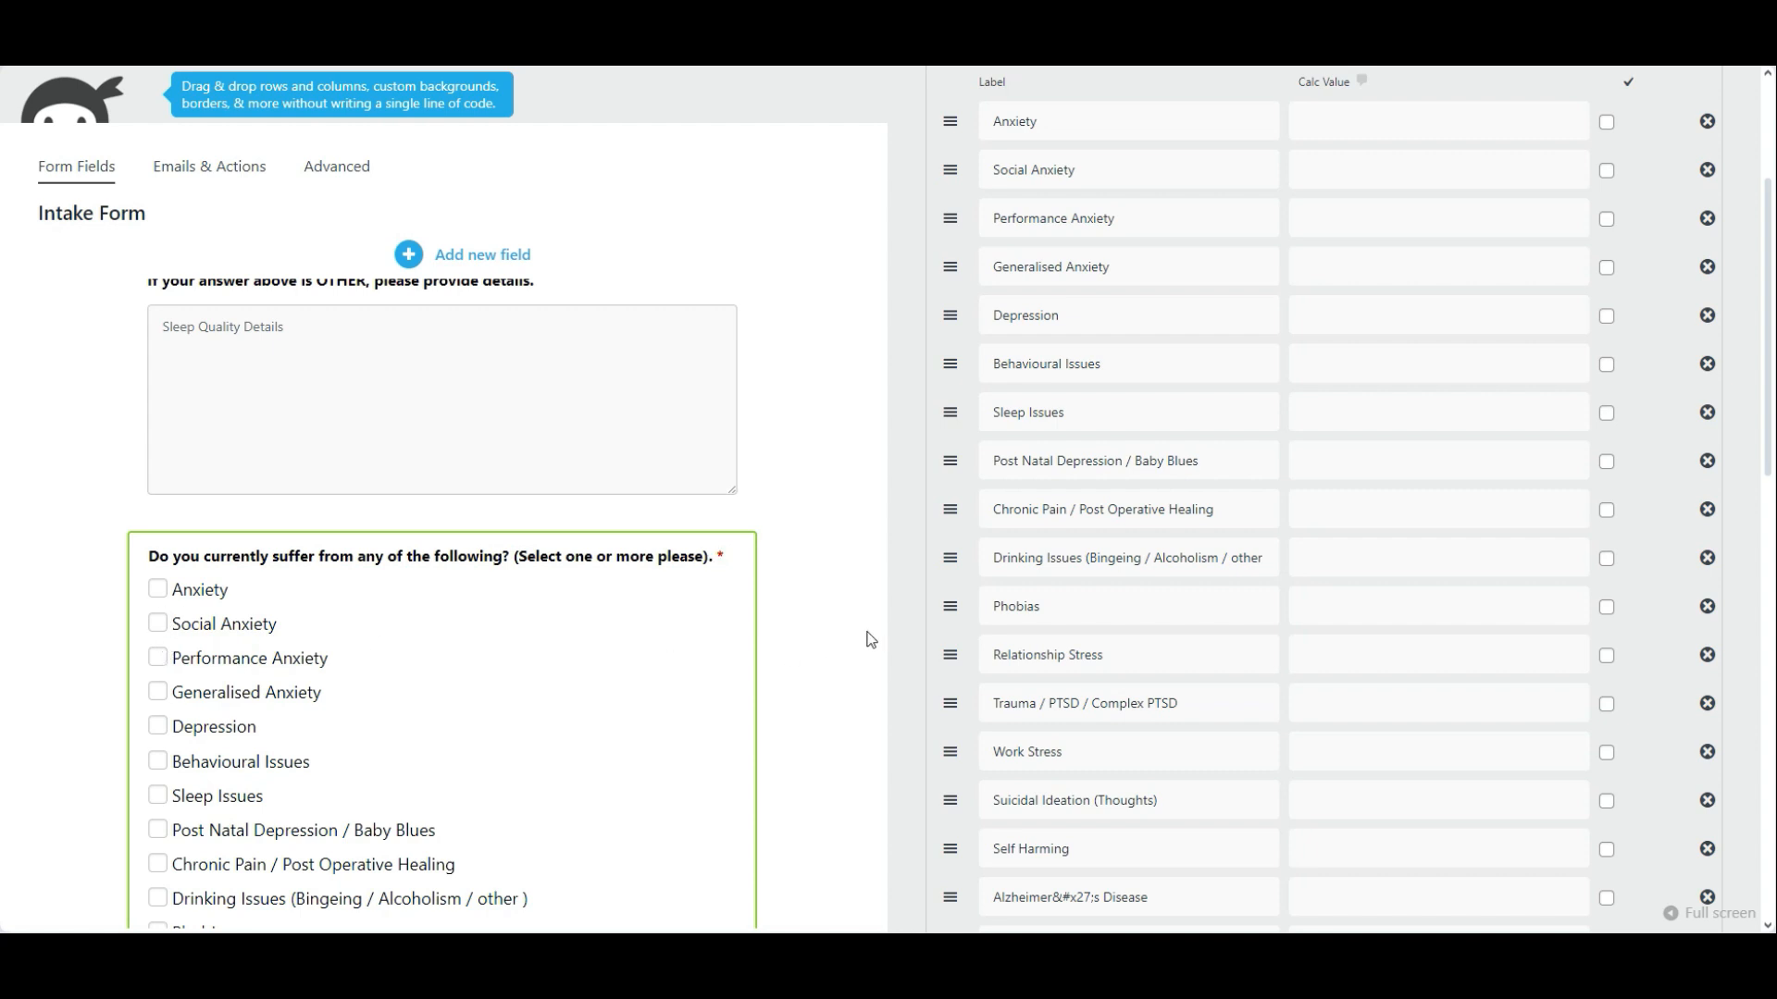
pyautogui.scroll(-1, 872, 639)
pyautogui.scroll(-3, 1170, 706)
pyautogui.scroll(4, 1150, 719)
pyautogui.scroll(2, 1148, 718)
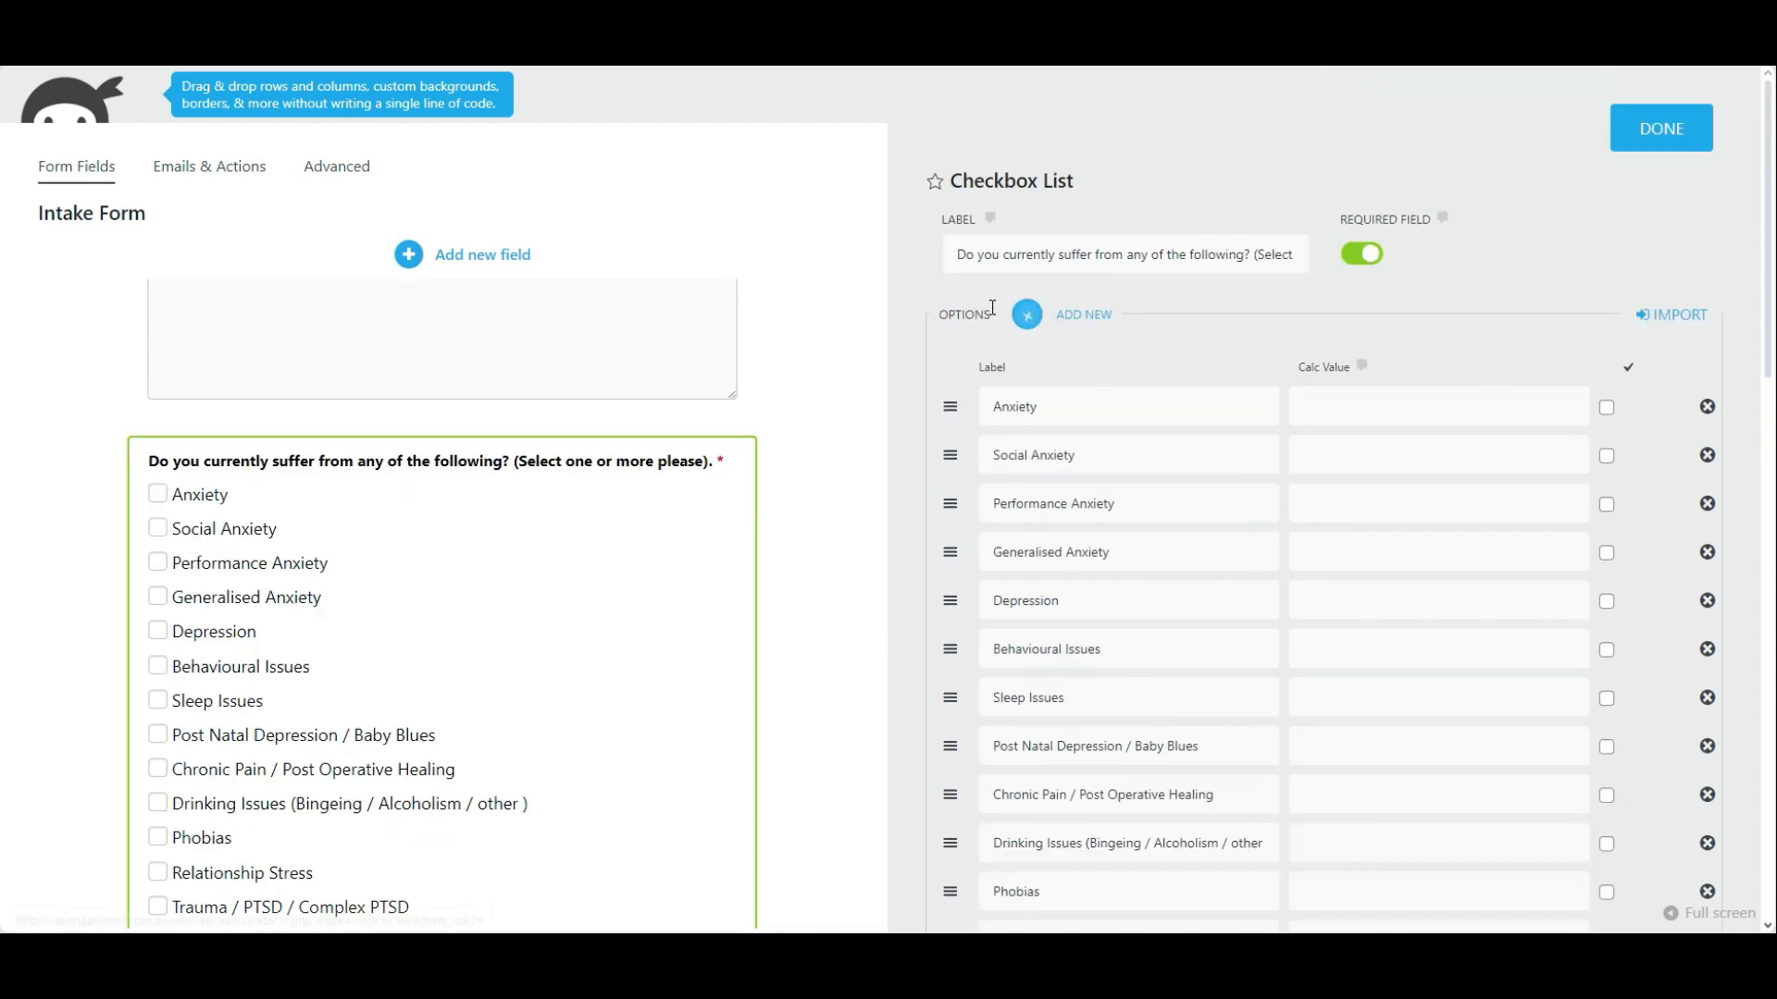
pyautogui.scroll(-3, 1525, 602)
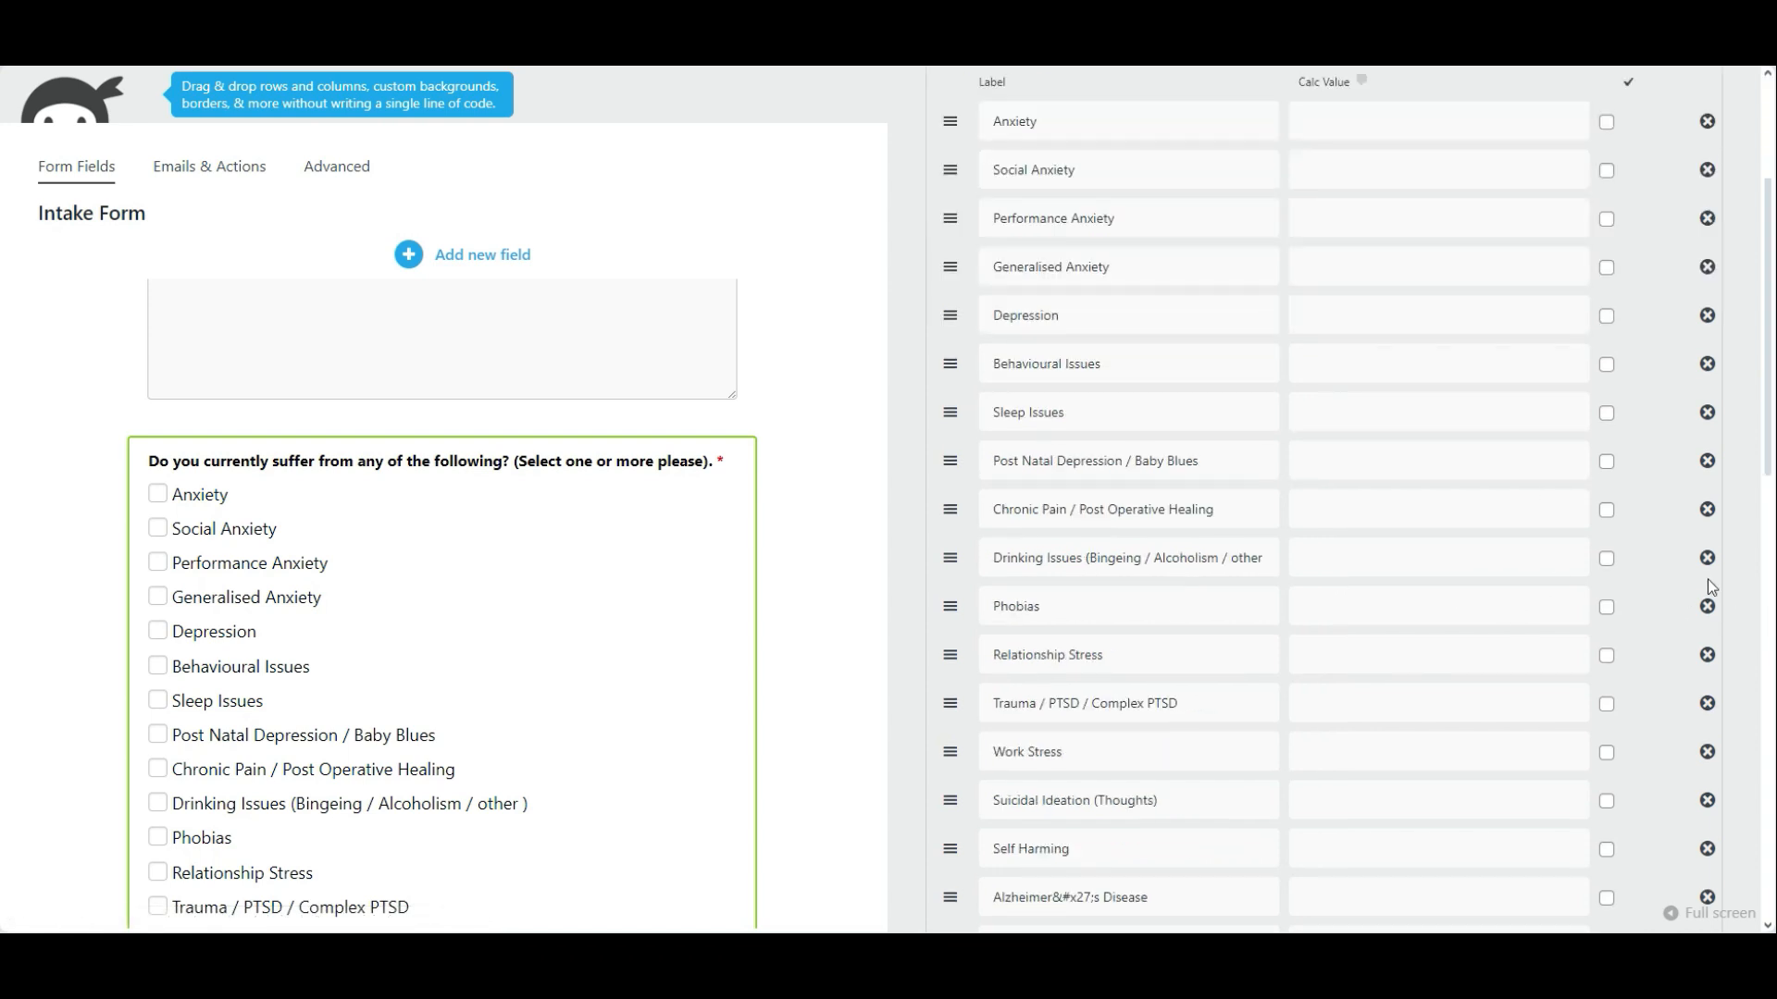
# Step: Examine the rest of the conditions list and the options of the "What are you seeking help for?" question
pyautogui.scroll(-13, 543, 662)
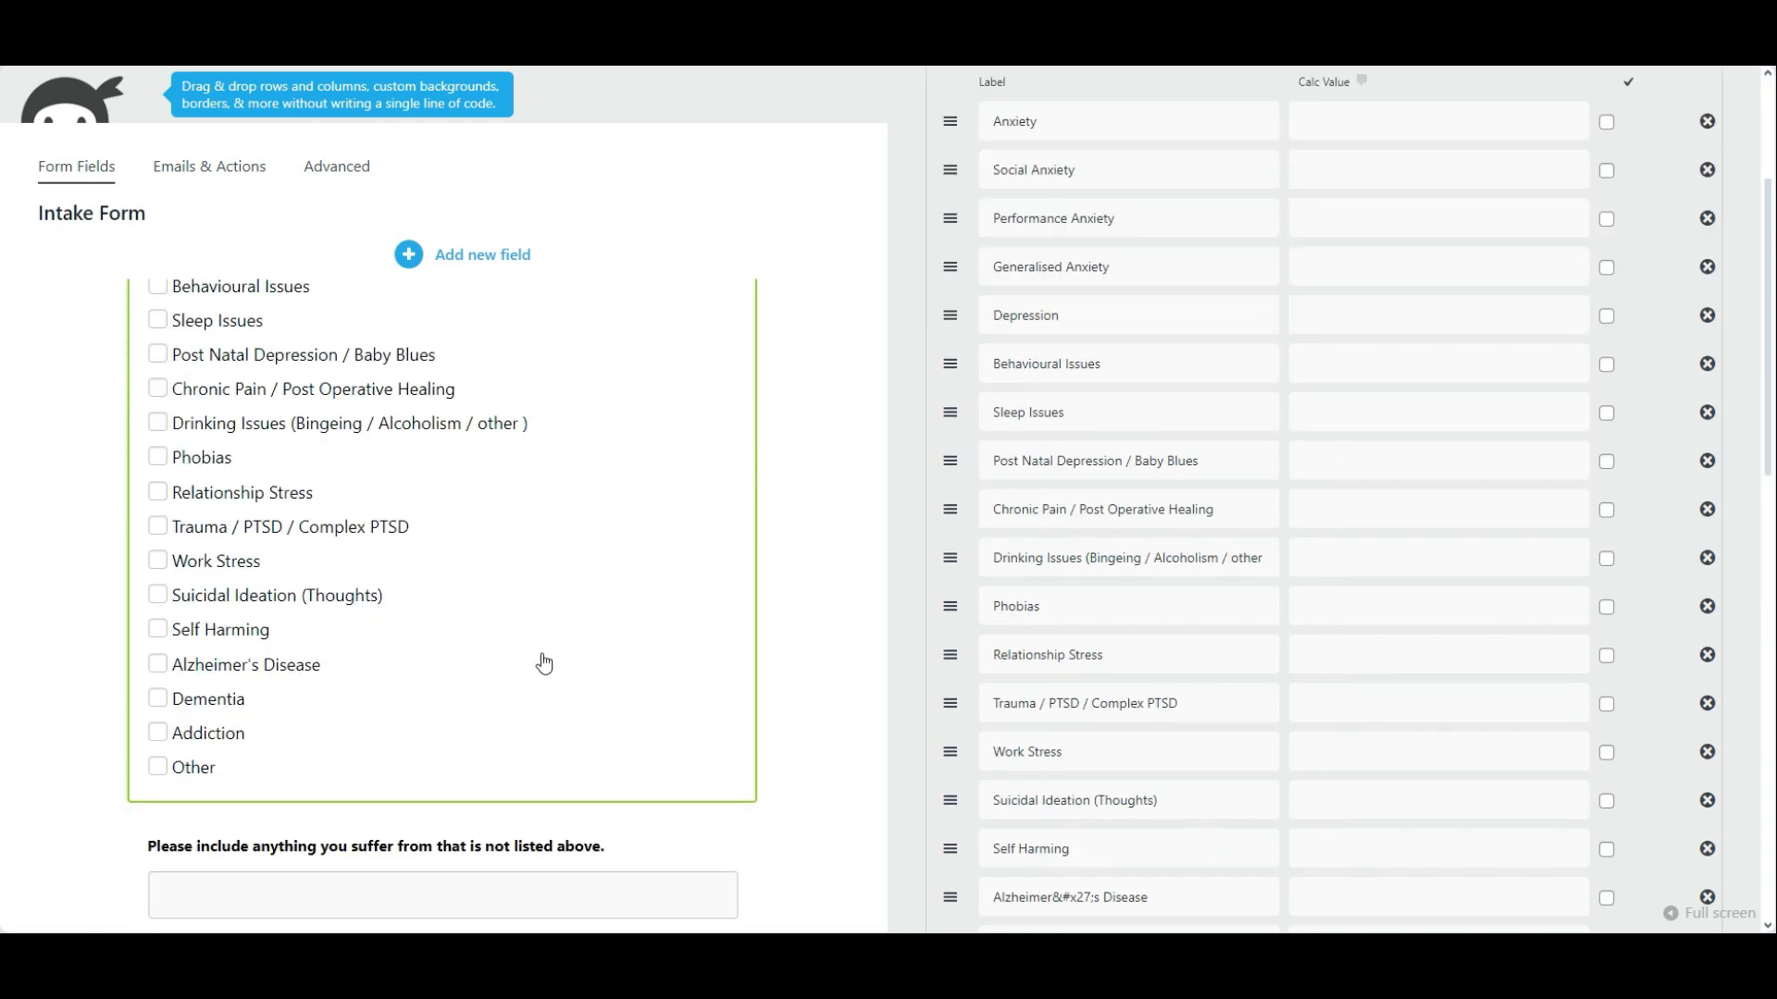
pyautogui.scroll(4, 573, 680)
pyautogui.scroll(-9, 575, 678)
pyautogui.scroll(-7, 575, 681)
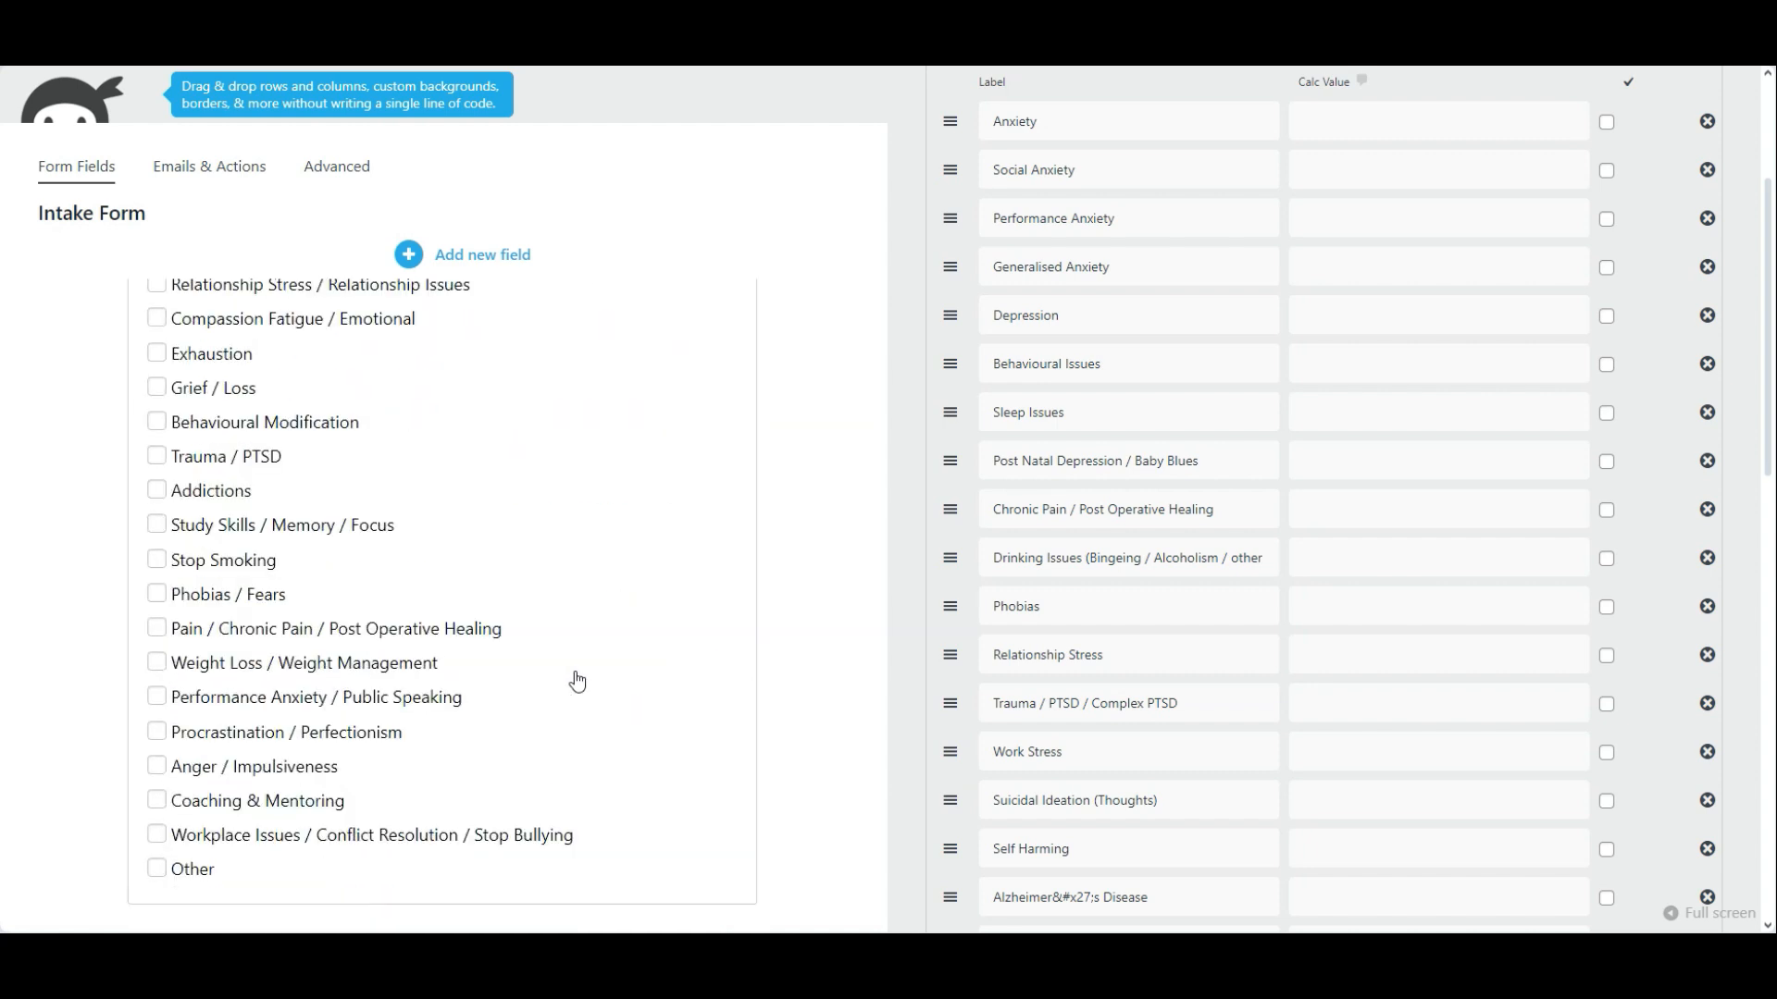
pyautogui.scroll(4, 1769, 463)
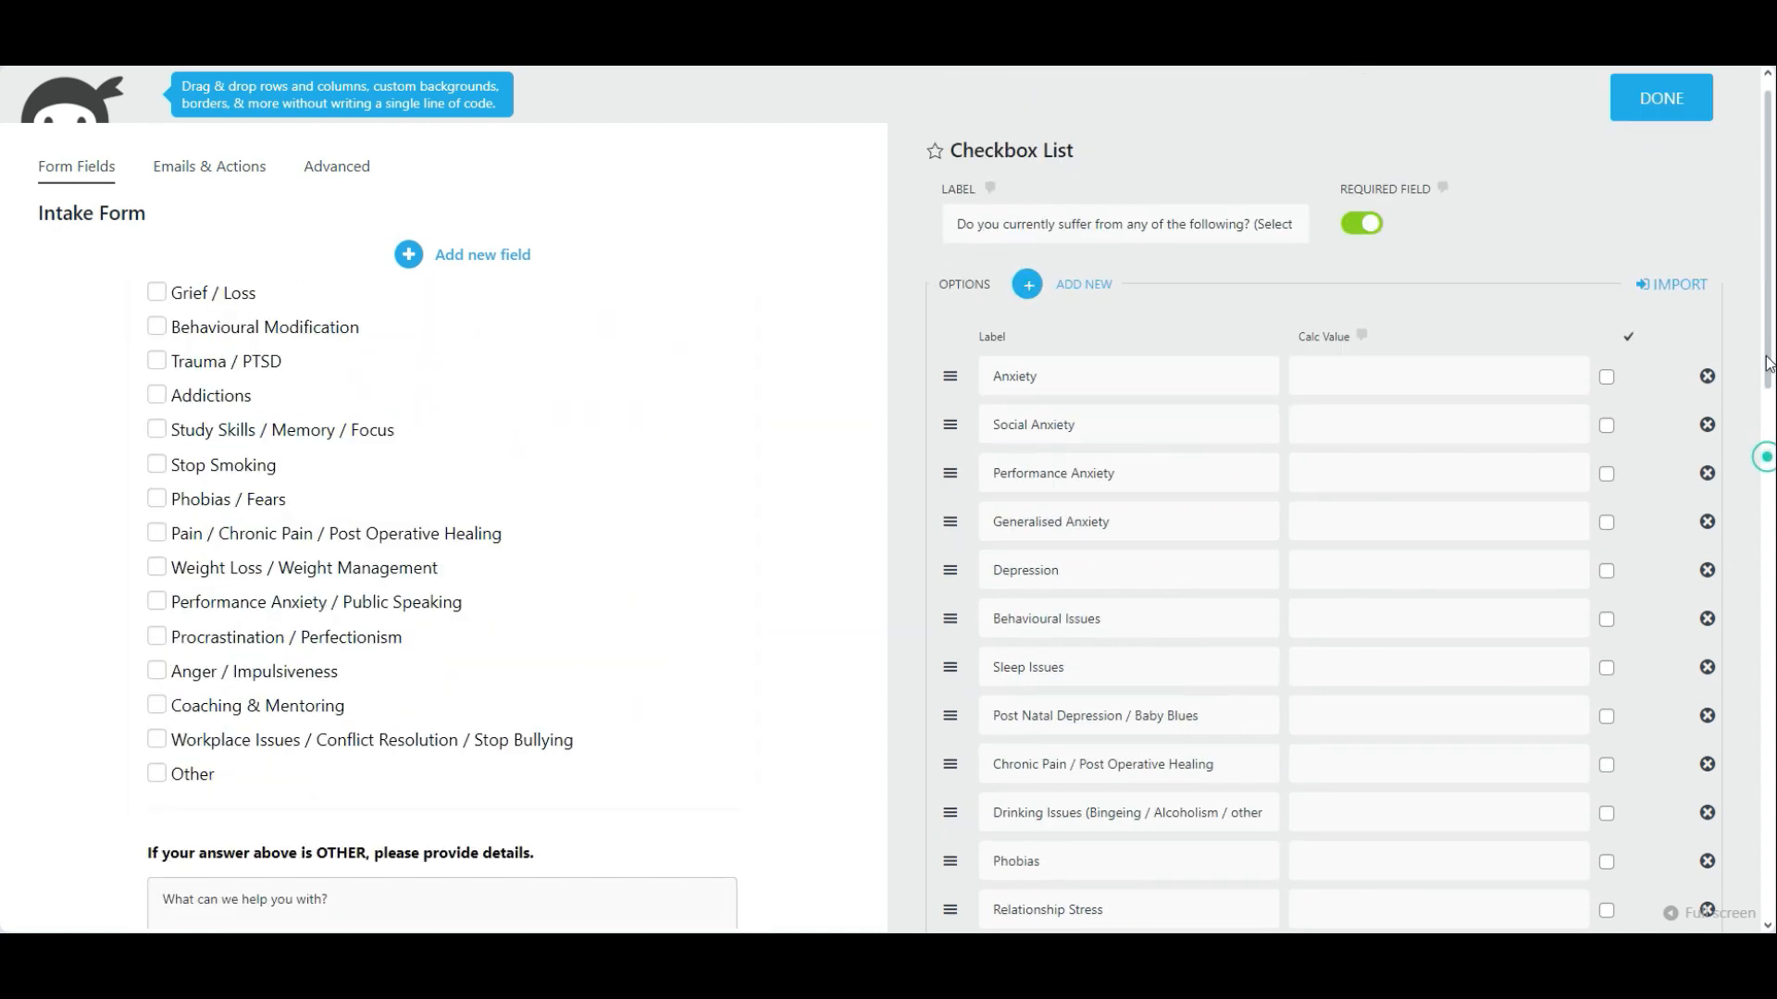
pyautogui.scroll(2, 568, 264)
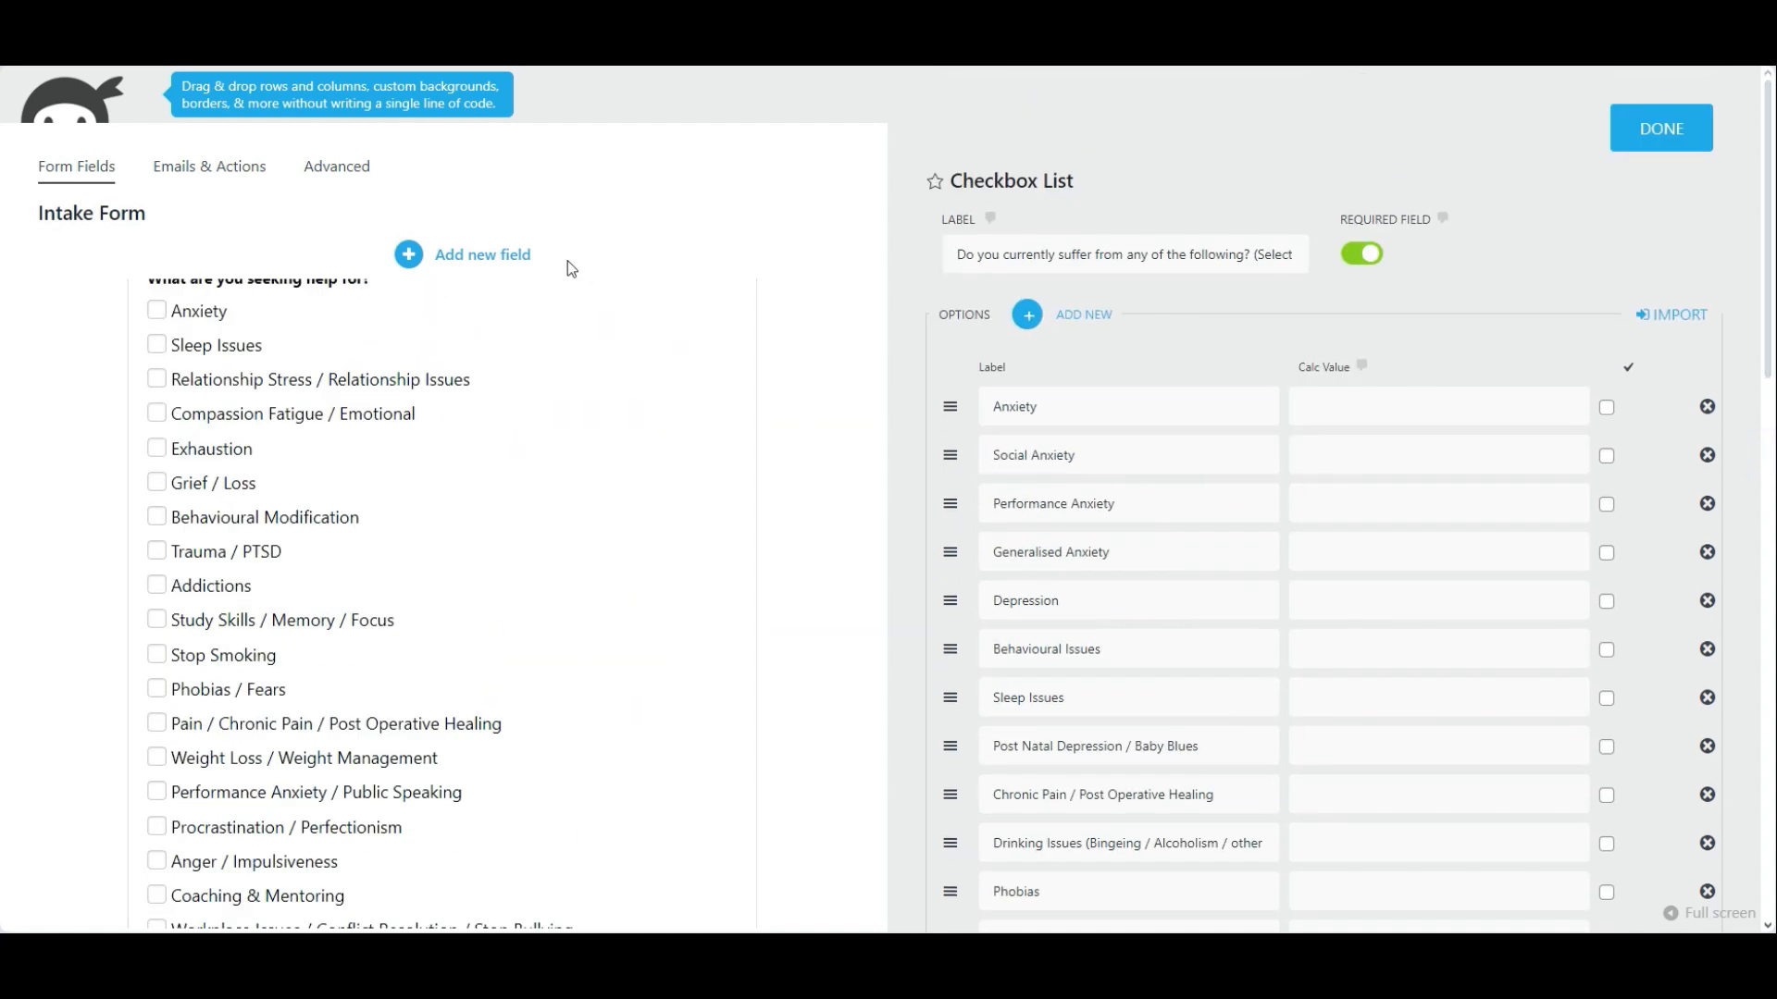
# Step: Show the field types available for adding to the form and review the common, user information, layout and miscellaneous groups
pyautogui.click(411, 257)
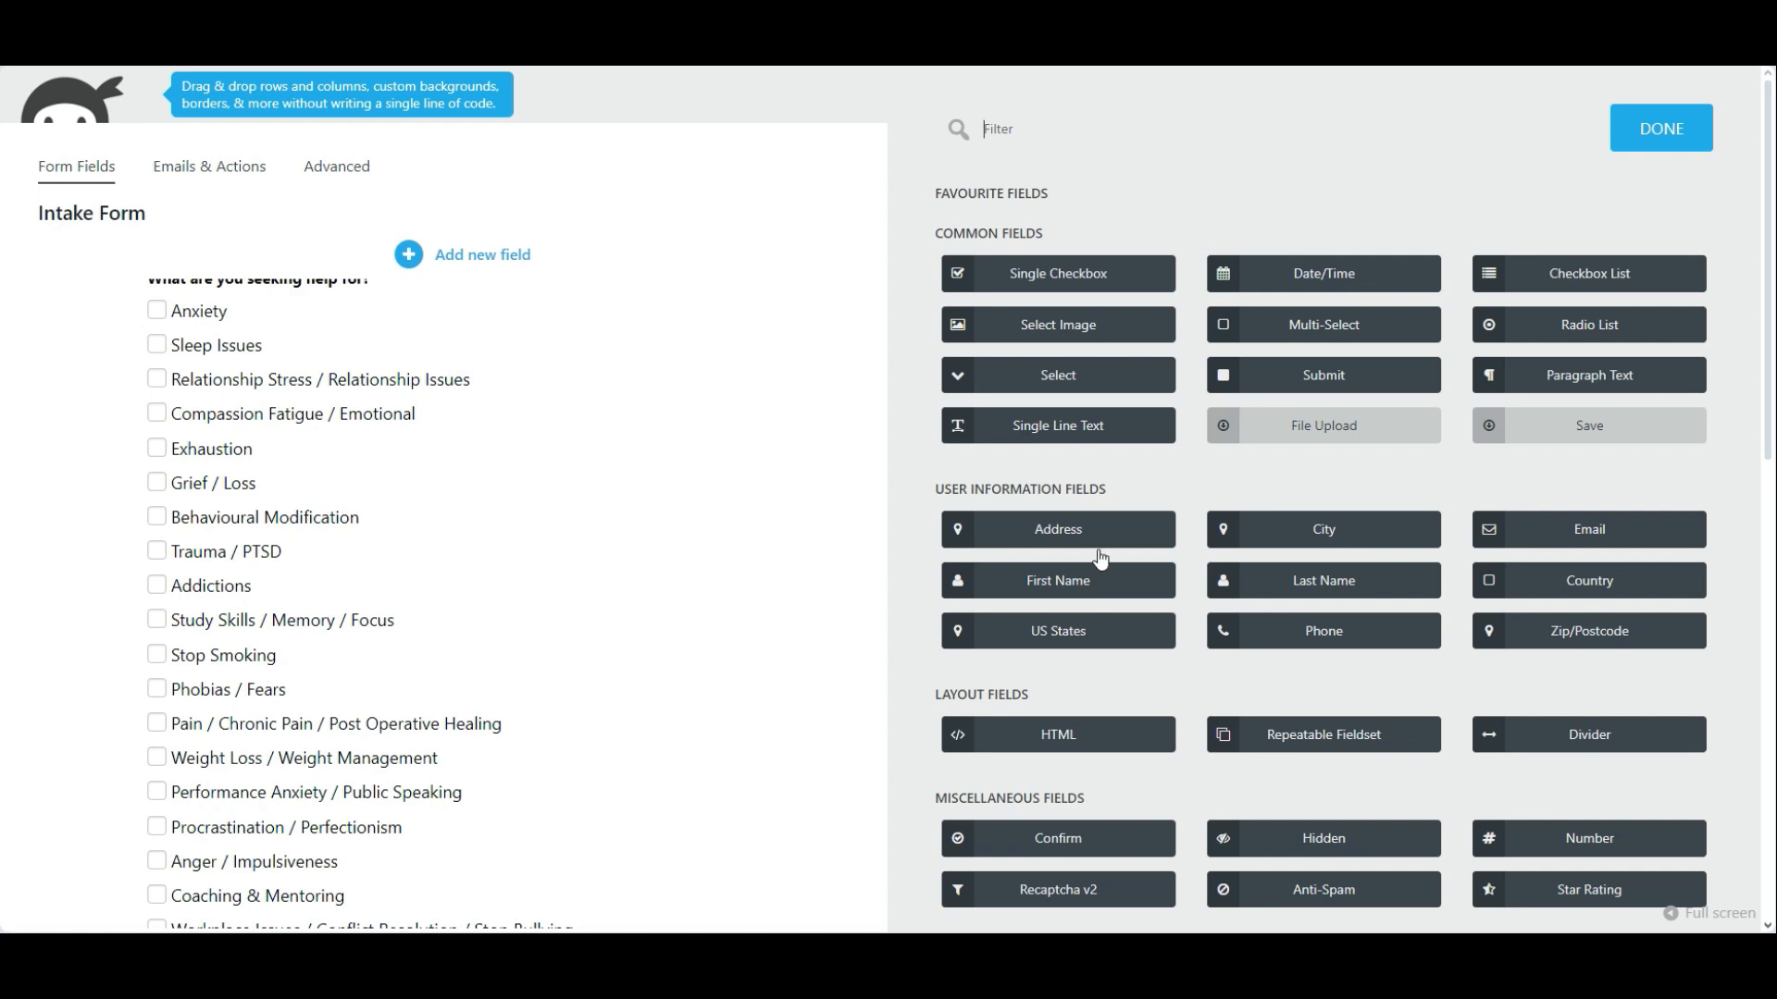
pyautogui.scroll(-3, 1329, 687)
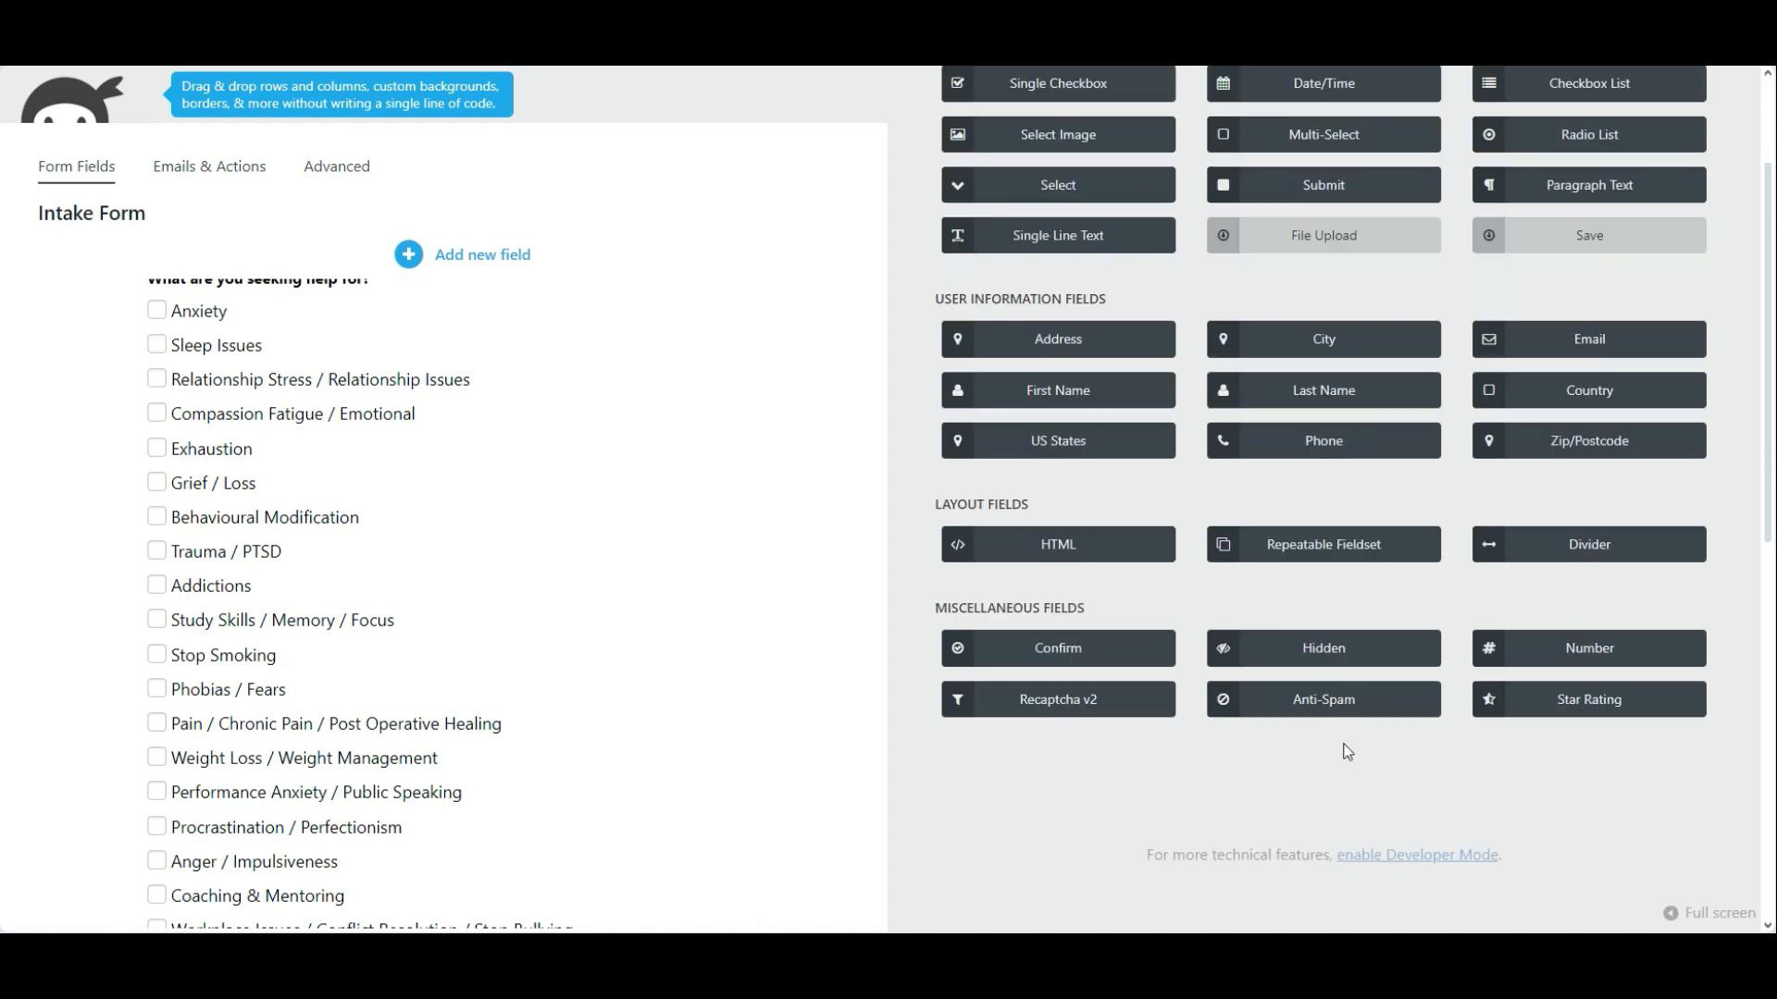
pyautogui.scroll(3, 1341, 746)
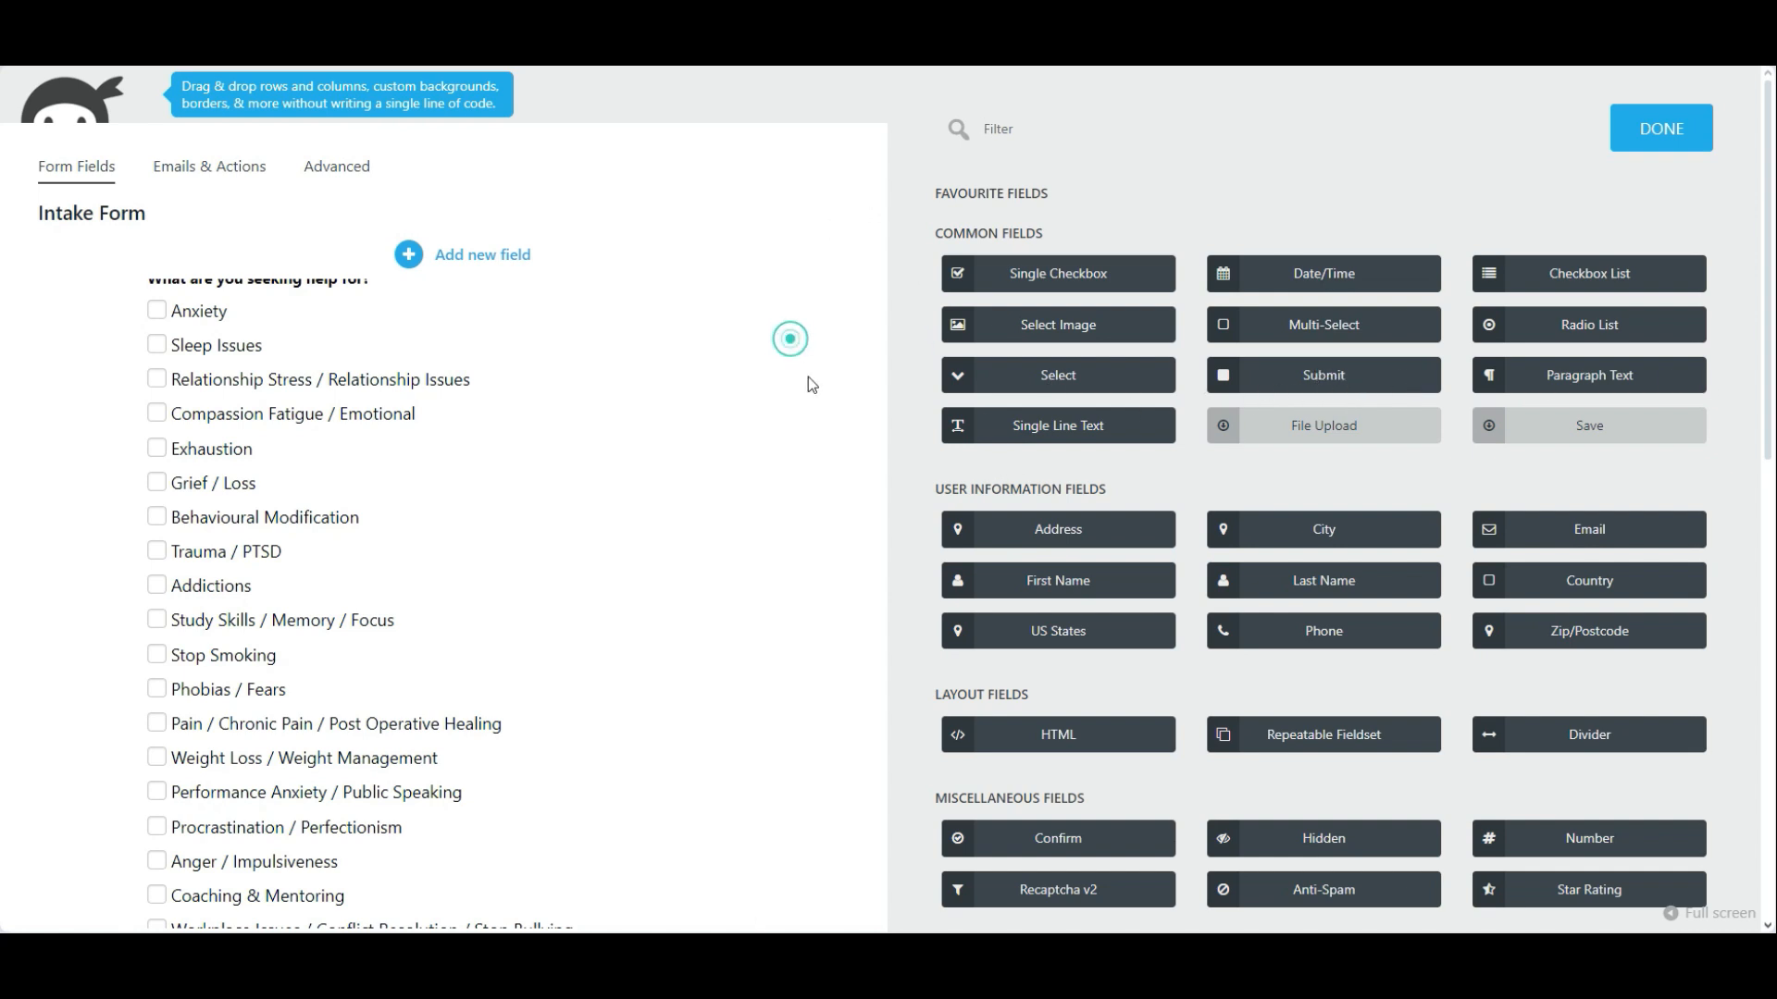
# Step: Review the remaining form fields, including the plan management, workshop updates and research questionnaire items, down to the Submit Form button
pyautogui.scroll(-20, 742, 615)
pyautogui.scroll(-10, 744, 627)
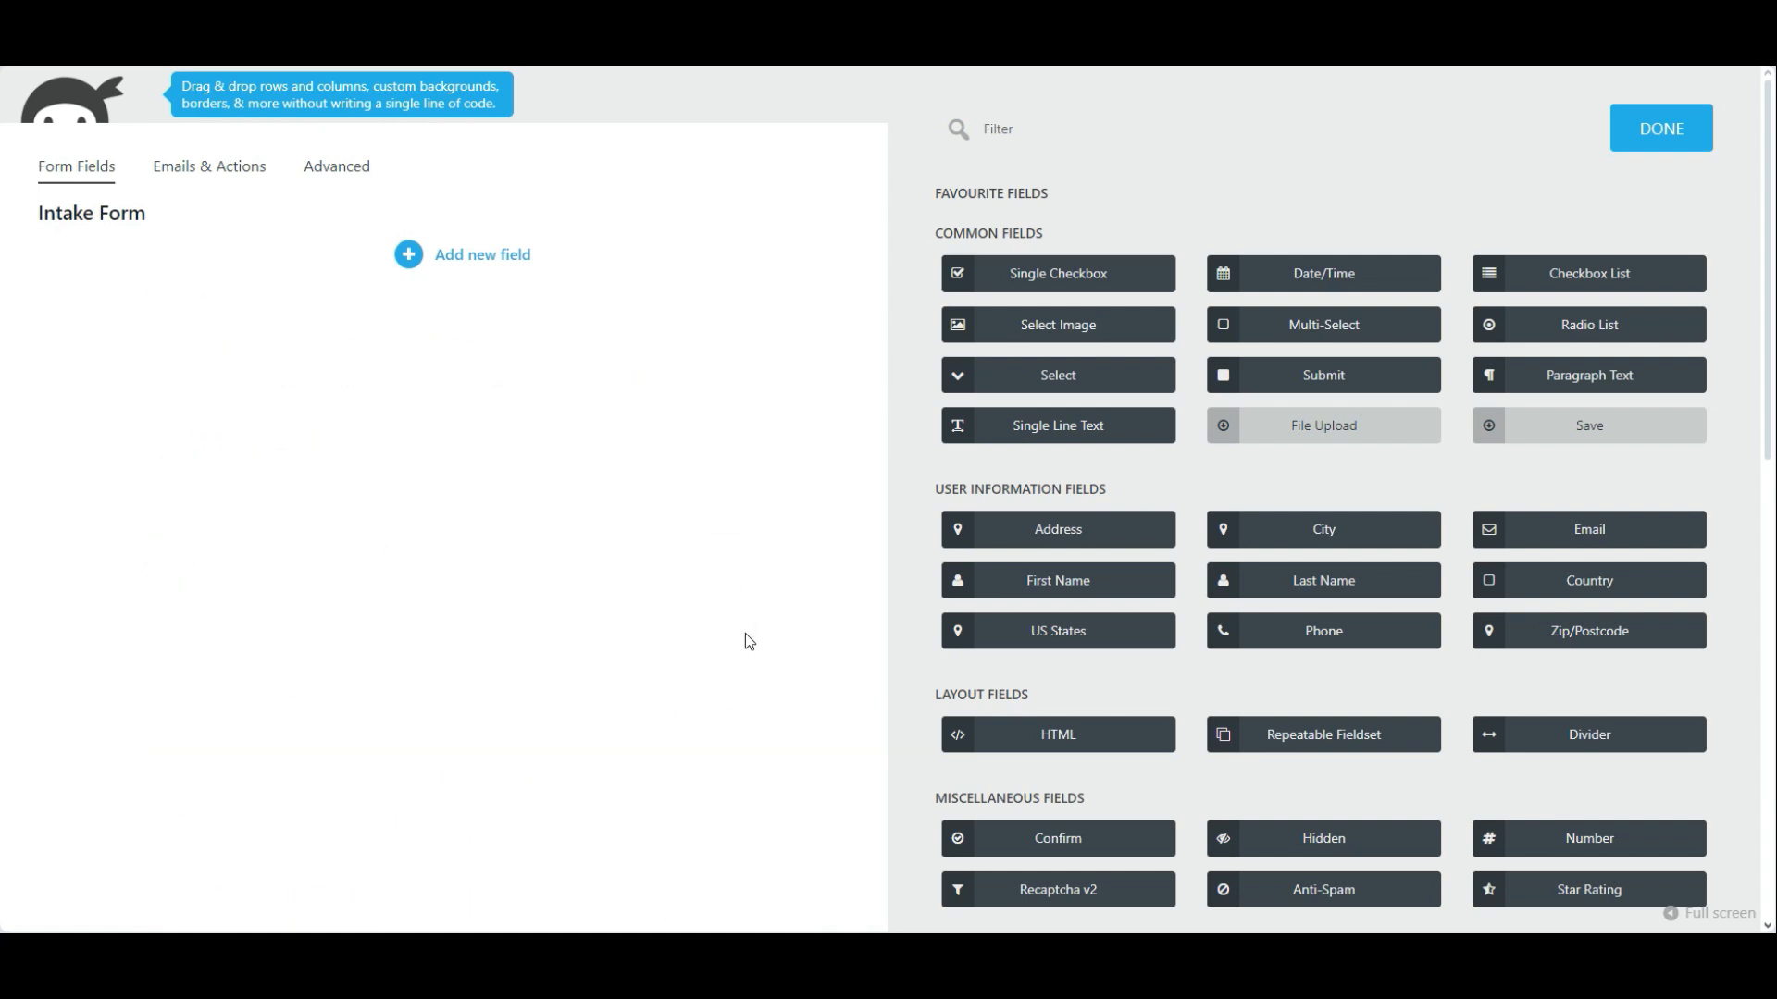
pyautogui.scroll(-5, 746, 633)
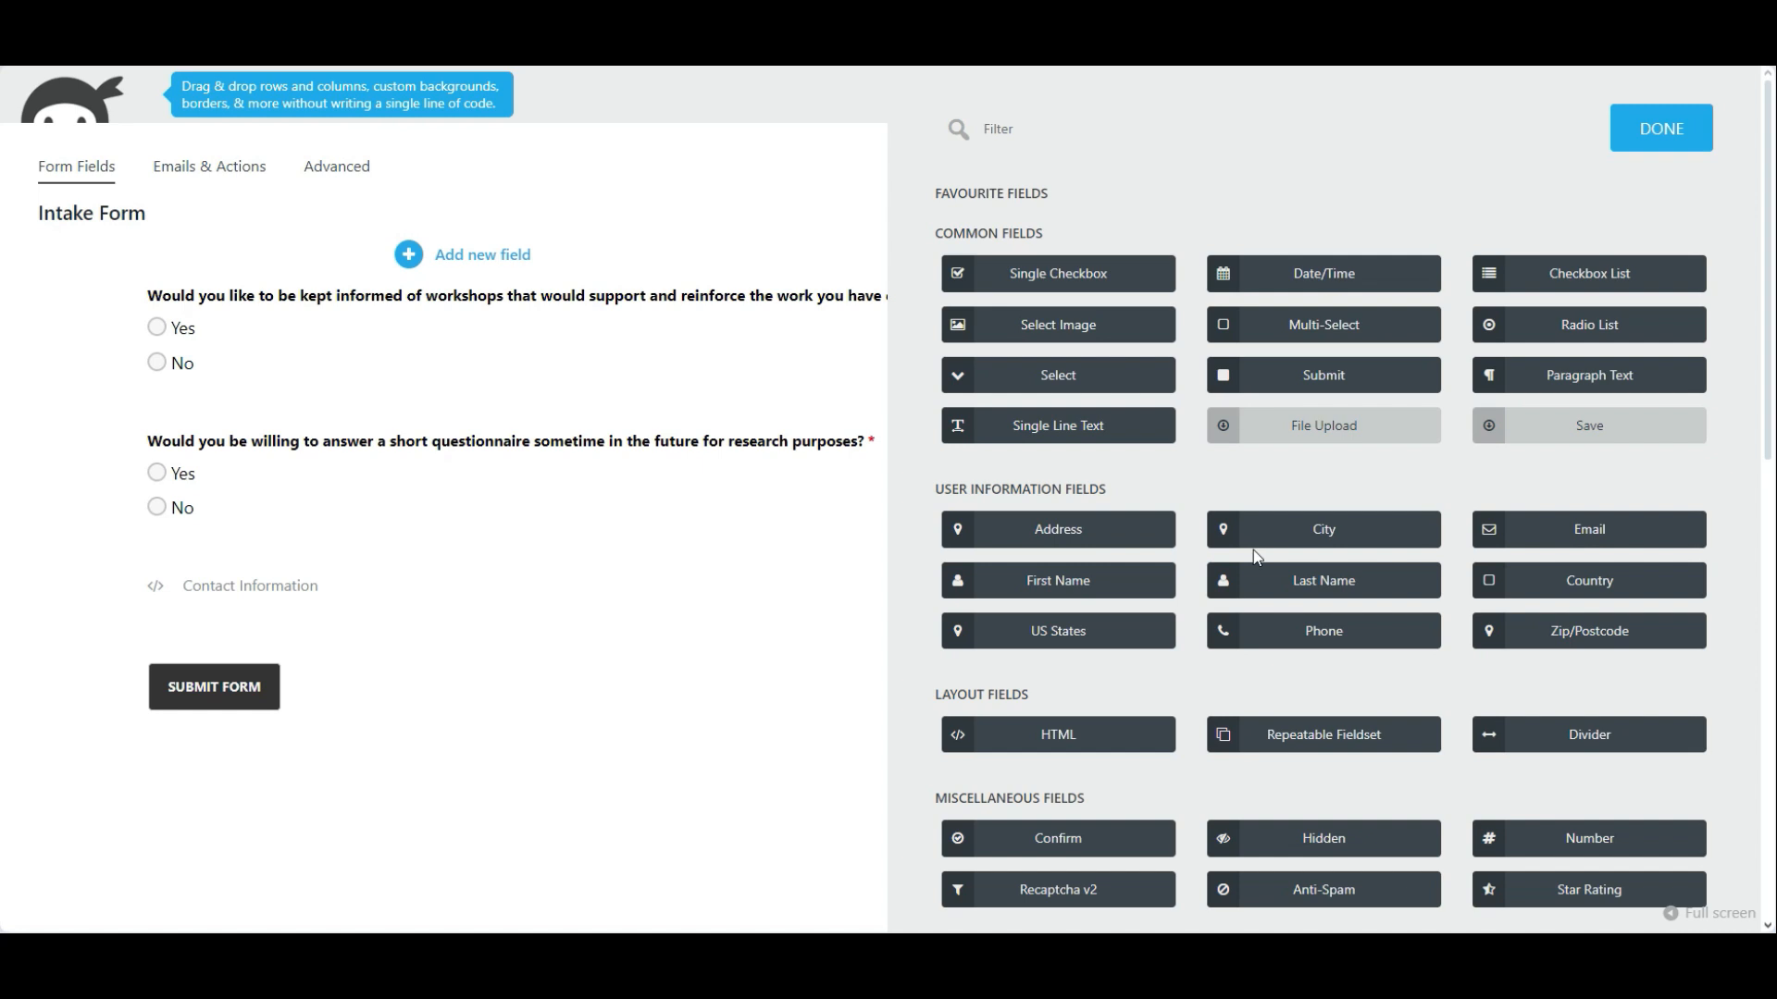
pyautogui.scroll(3, 629, 530)
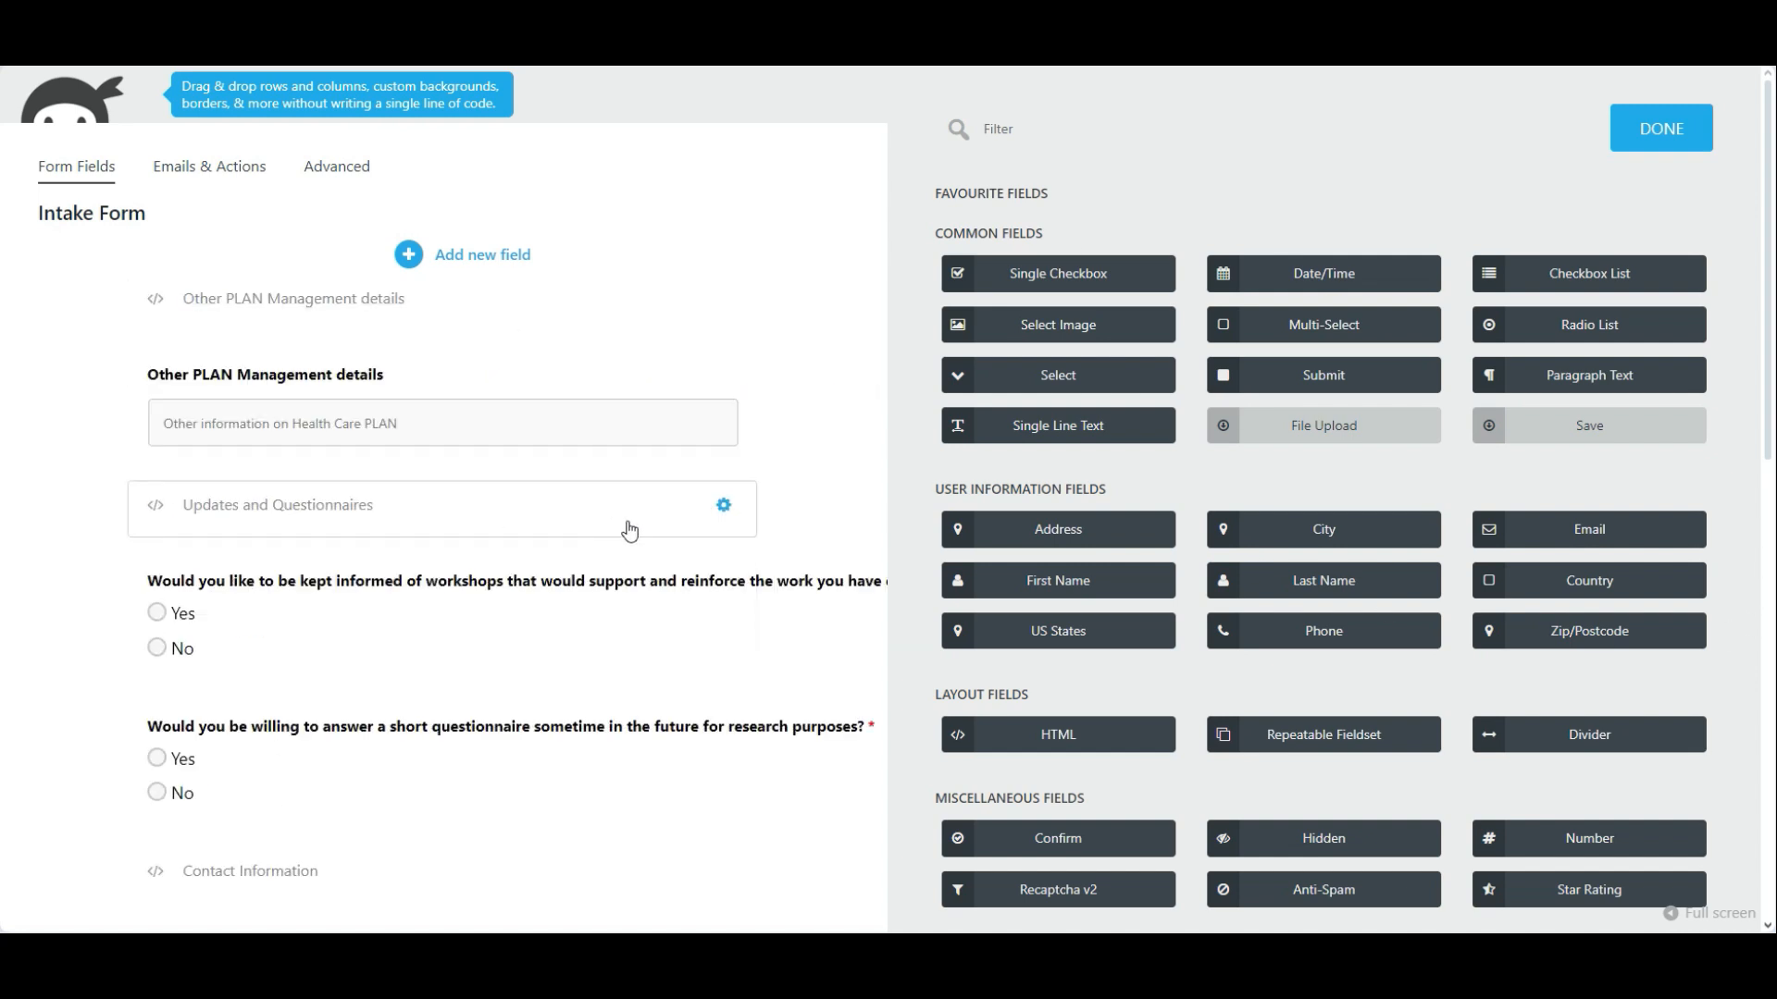
pyautogui.scroll(-4, 629, 529)
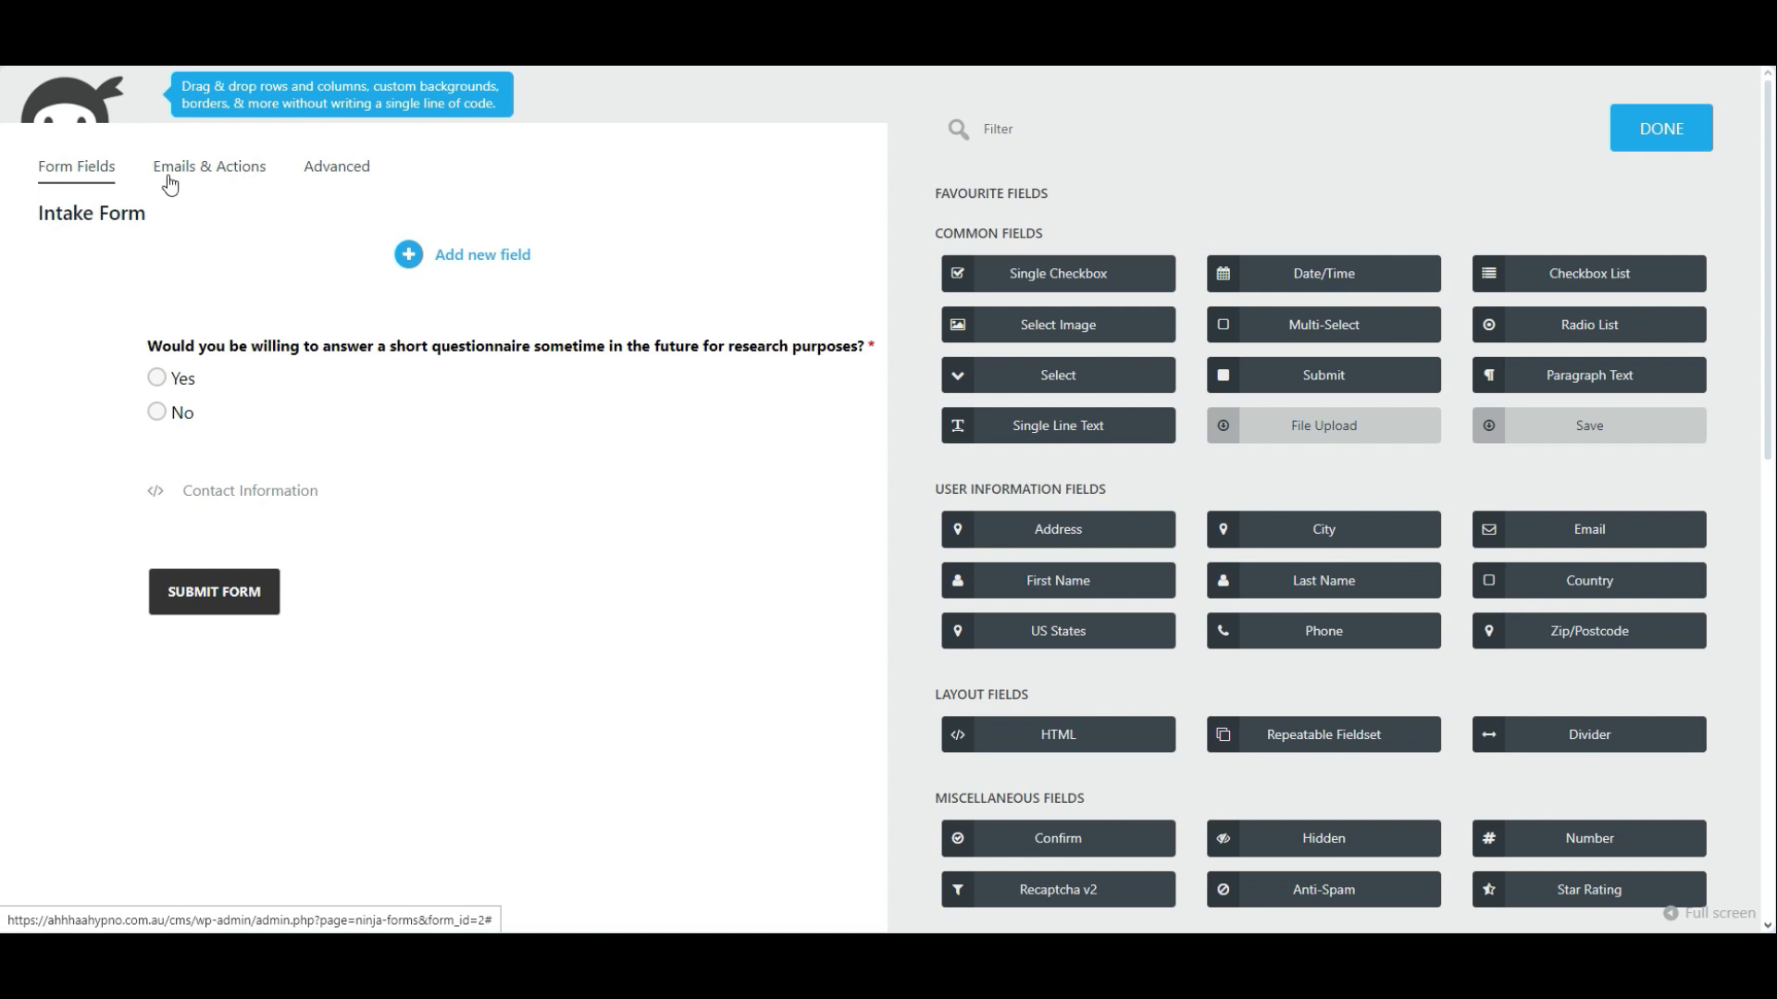
# Step: Inspect the URL of the form's Redirect action among its emails and actions, and return to the form fields
pyautogui.click(242, 175)
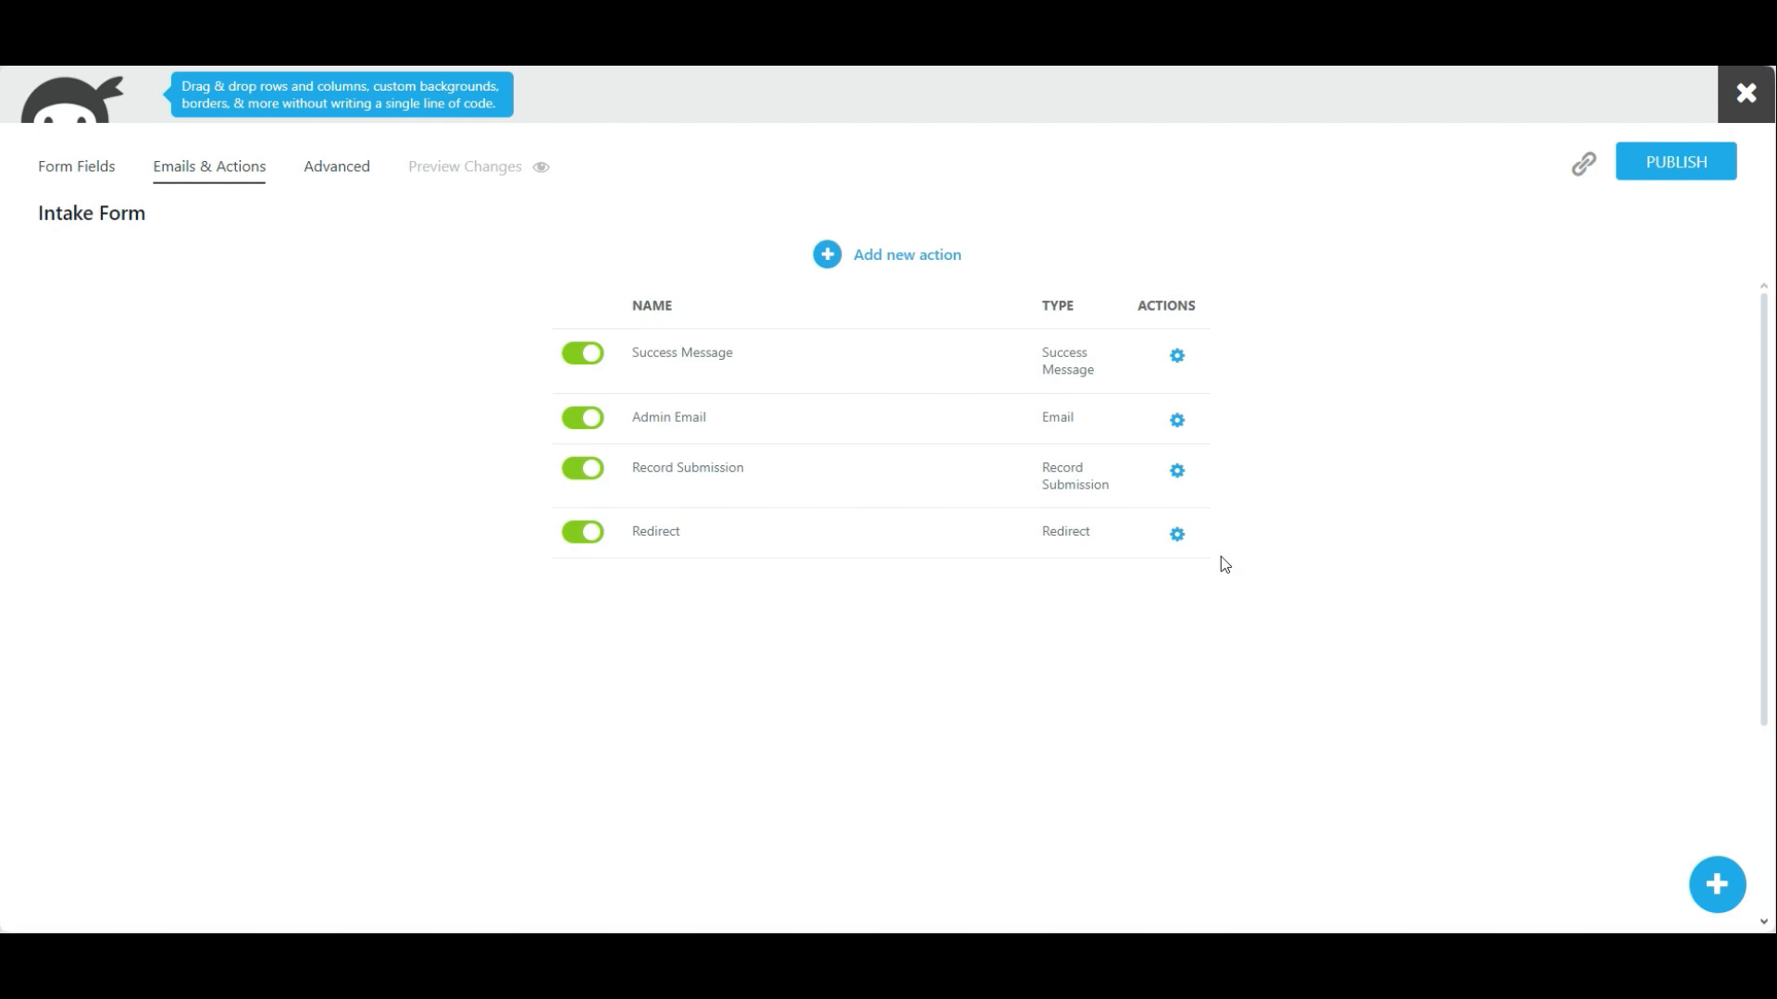
pyautogui.click(1176, 534)
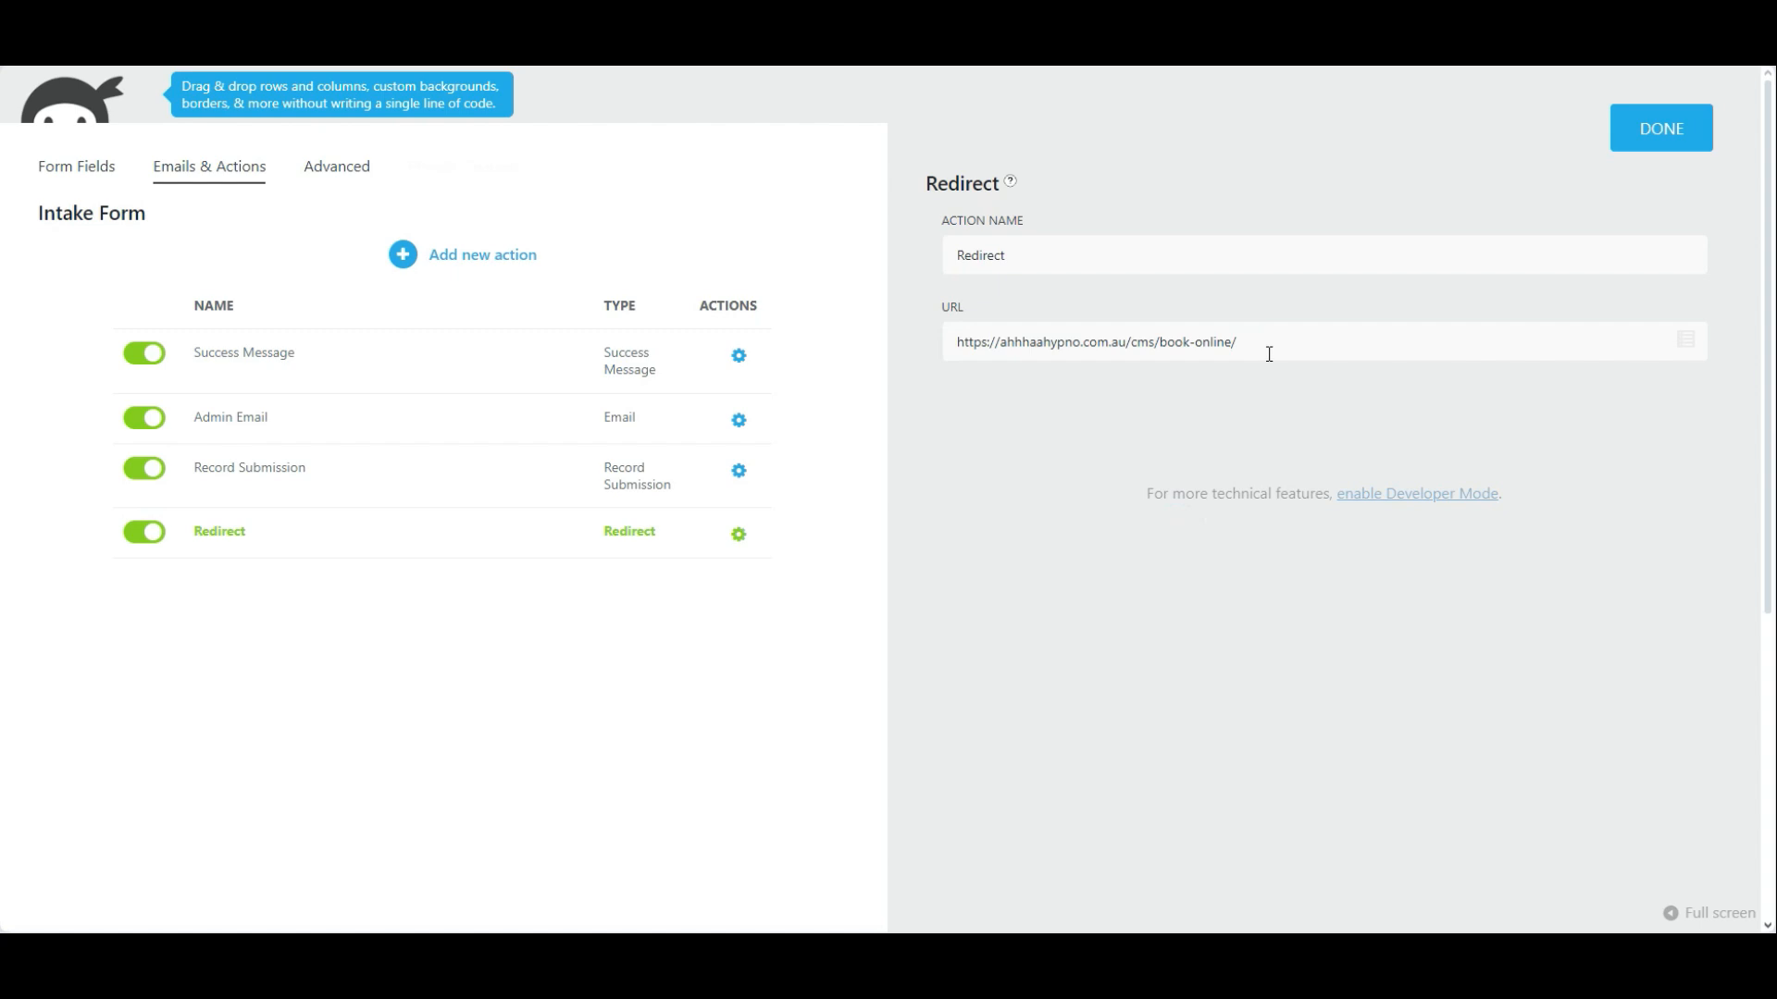
pyautogui.click(90, 176)
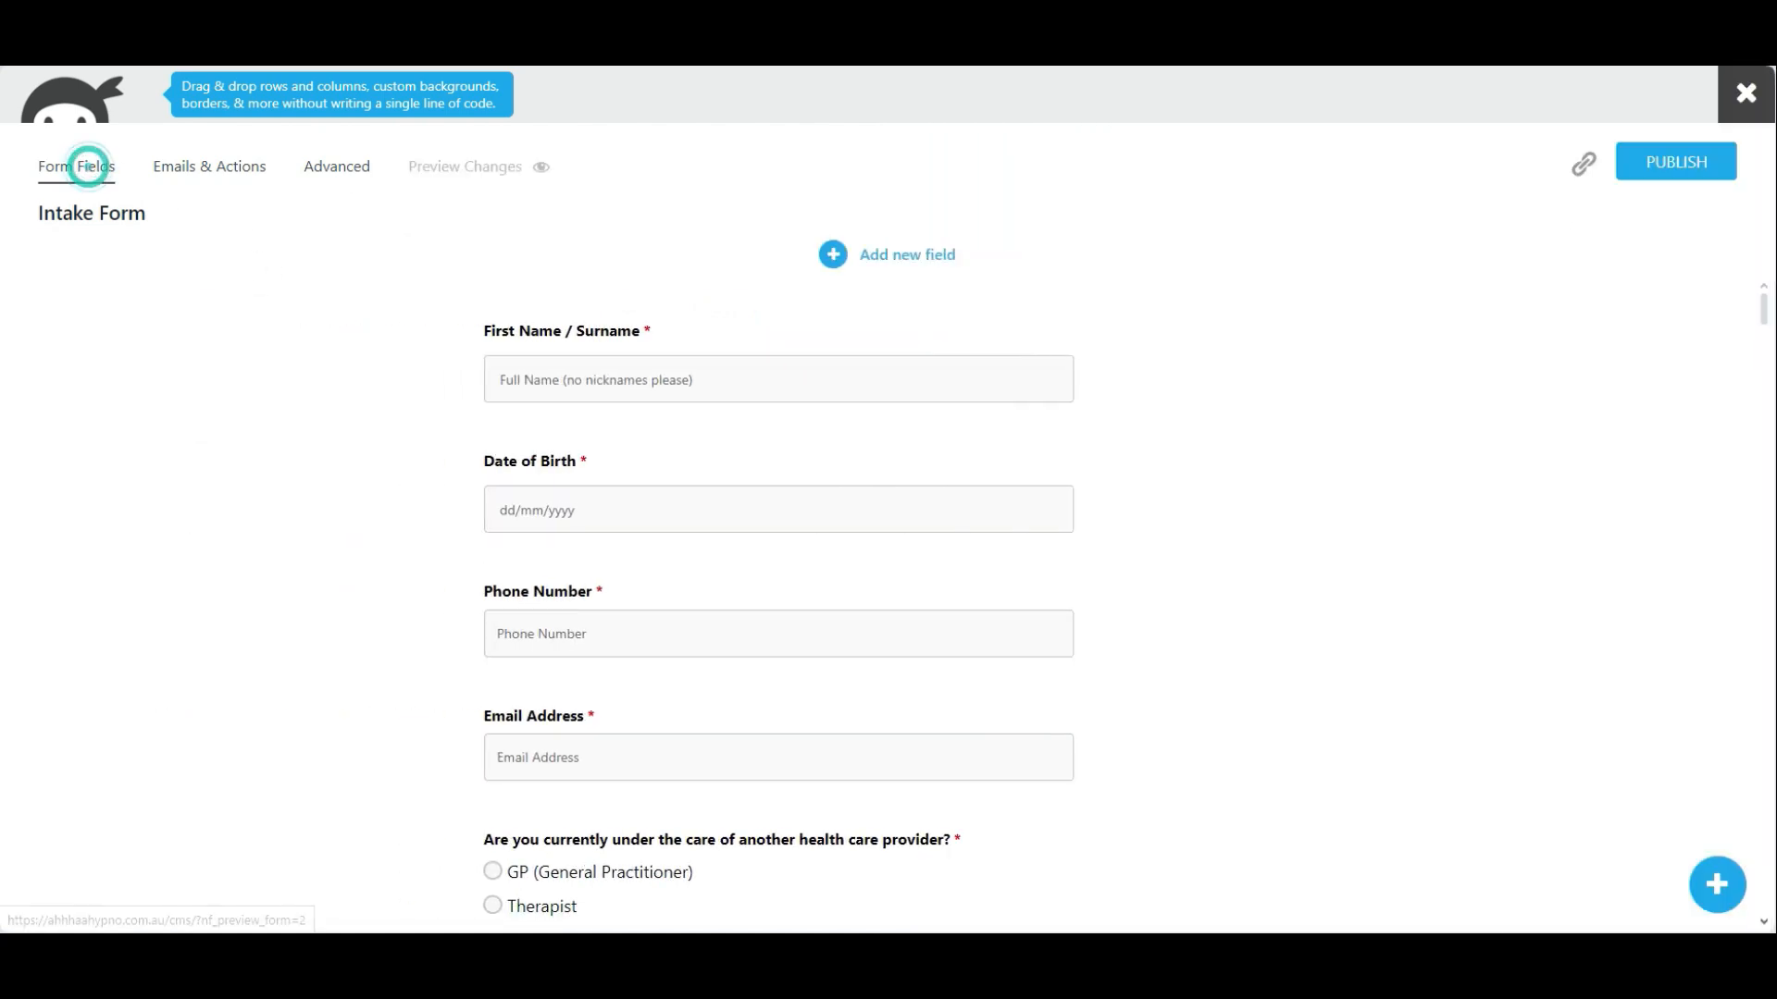